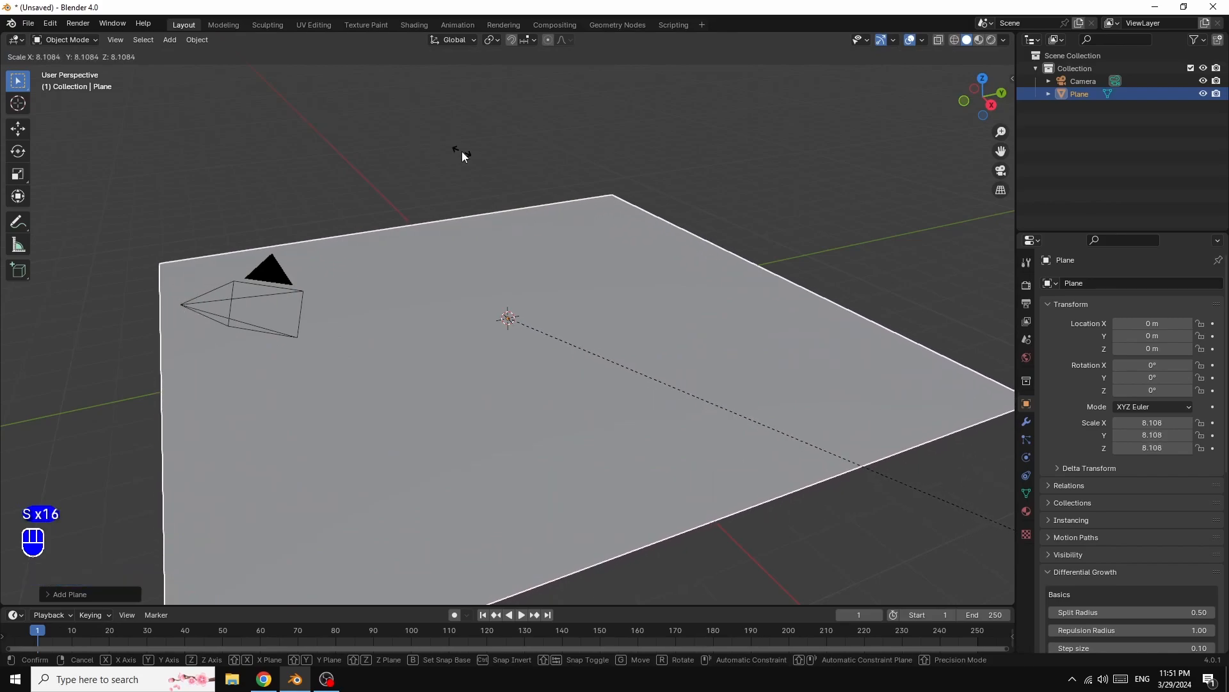
- Add a text object to the scene
left_click(171, 40)
left_click(187, 106)
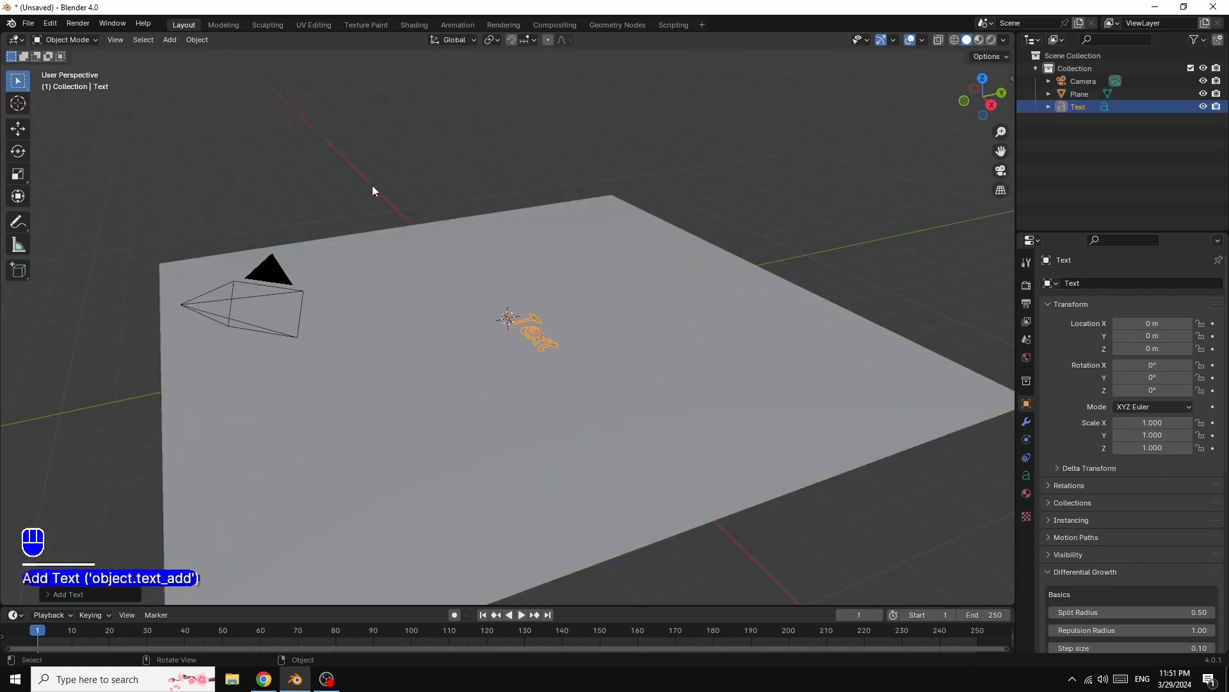
left_click_drag(991, 109, 781, 250)
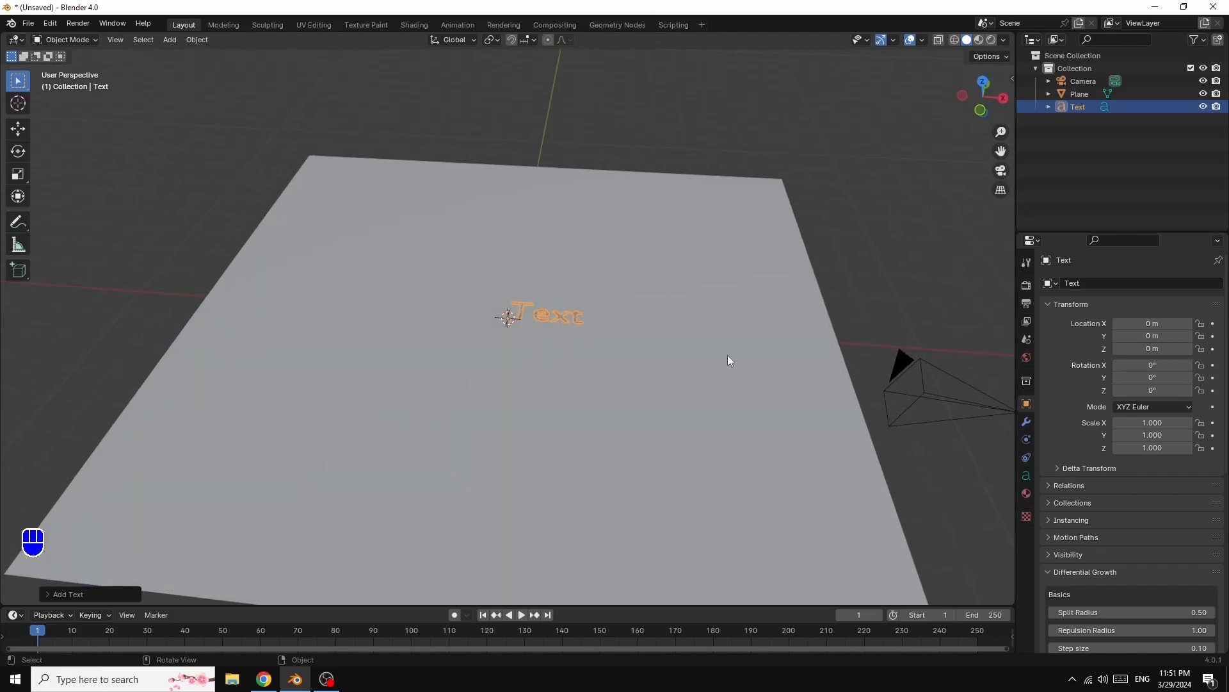
- Set the text's horizontal paragraph alignment to Center
left_click(1026, 476)
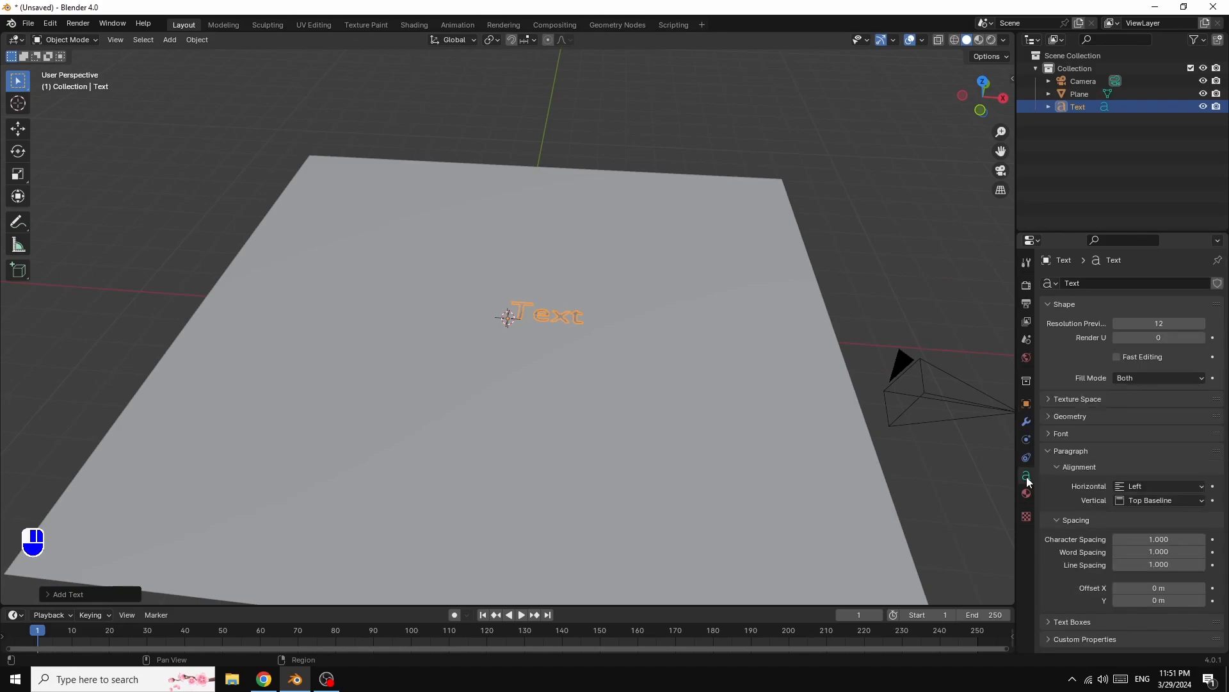
left_click(1180, 488)
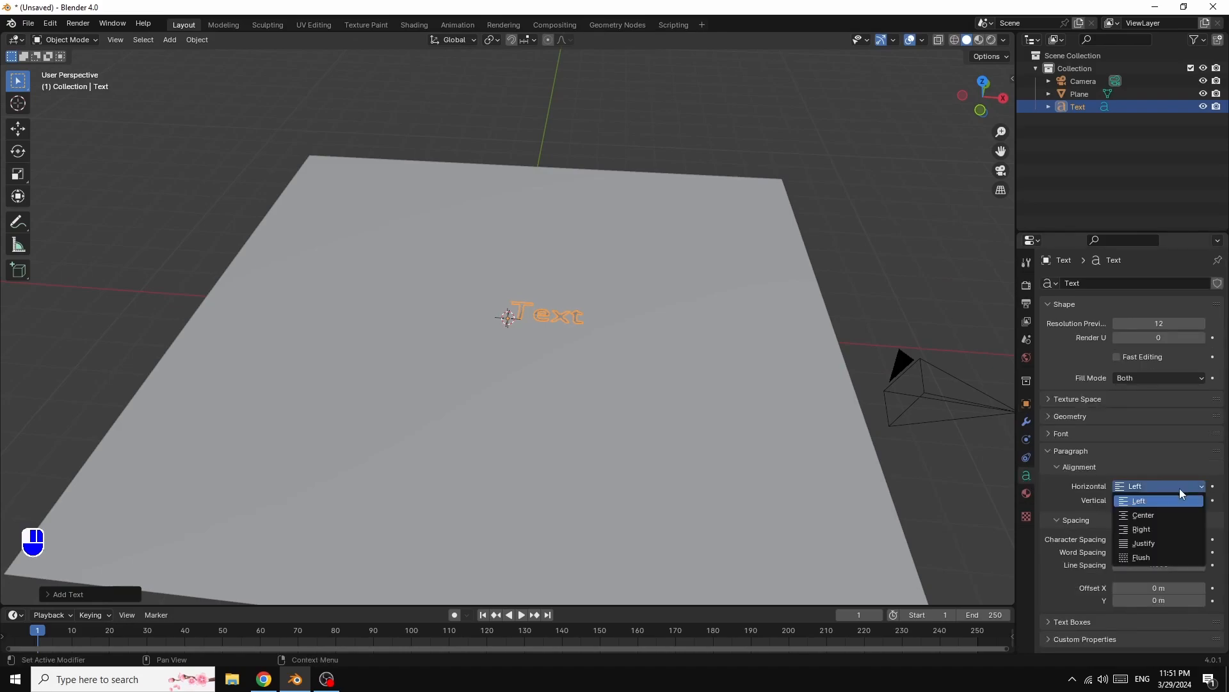
left_click(1146, 516)
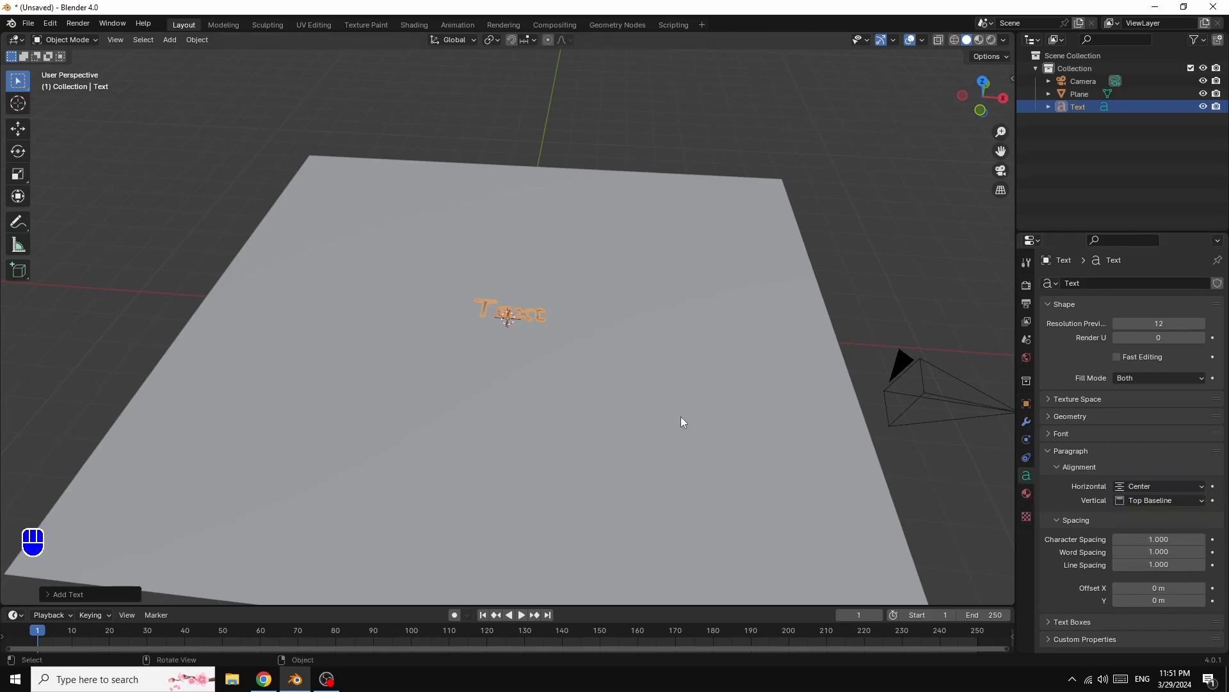
- Edit the text object and replace its content with Blender
key("Tab")
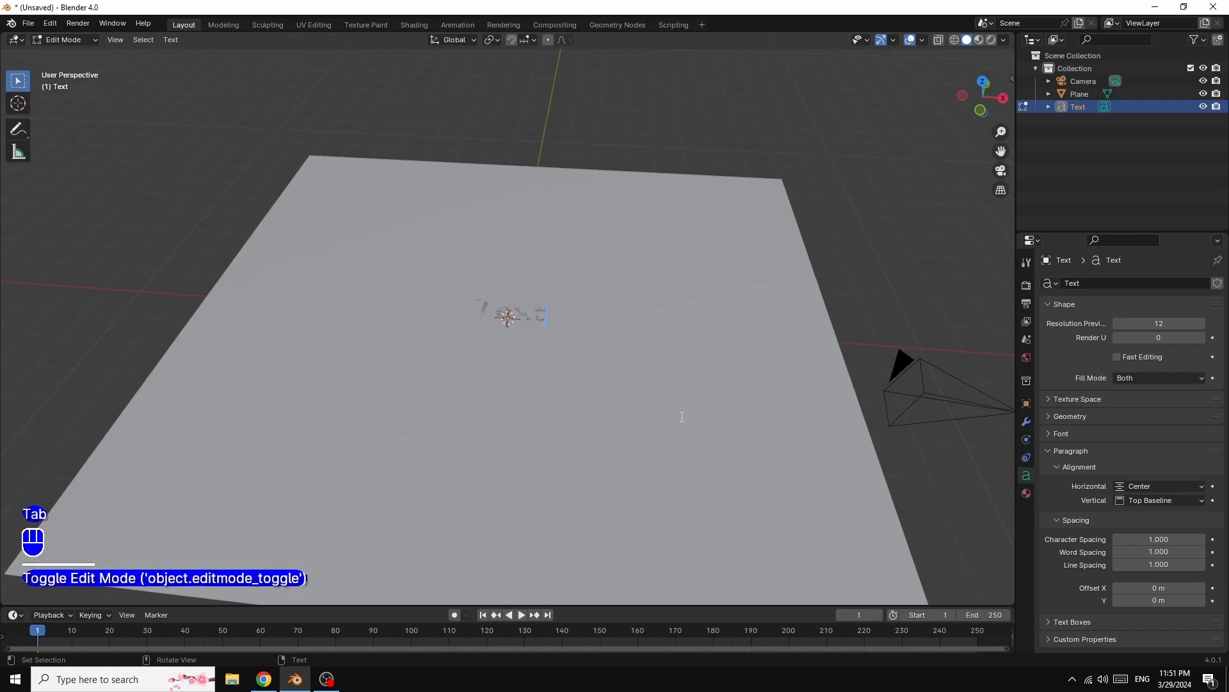
key("BackSpace")
key("BackSpace")
key("BackSpace")
key("BackSpace")
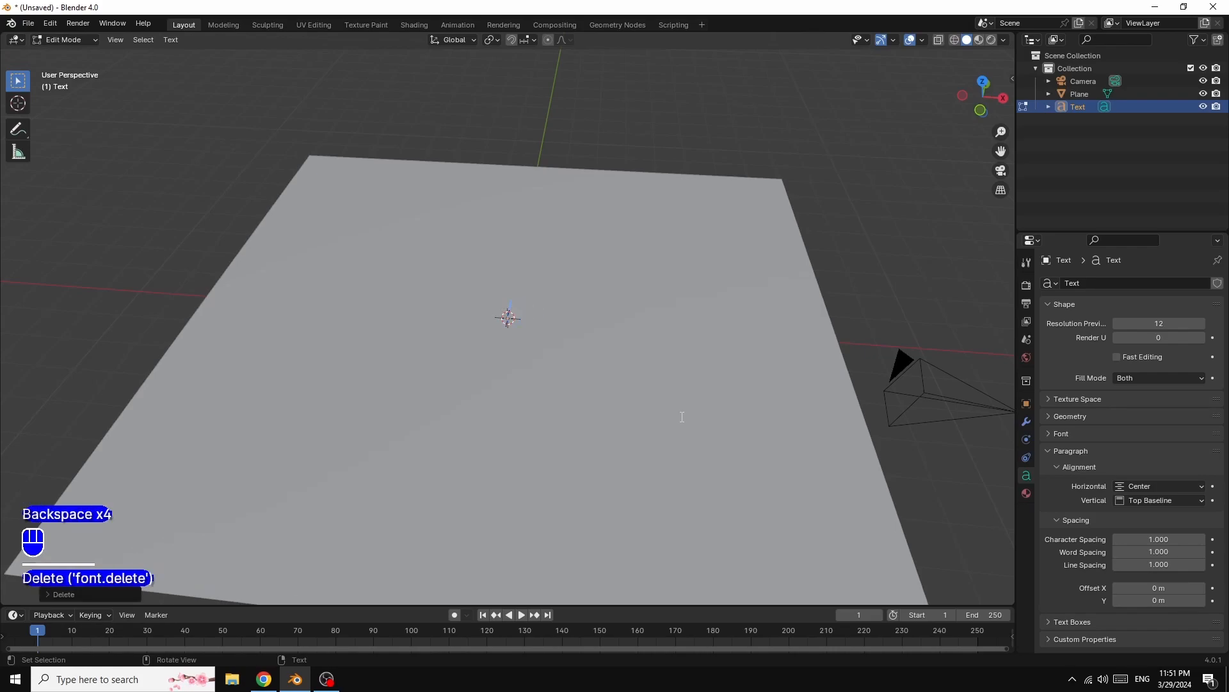
type("le")
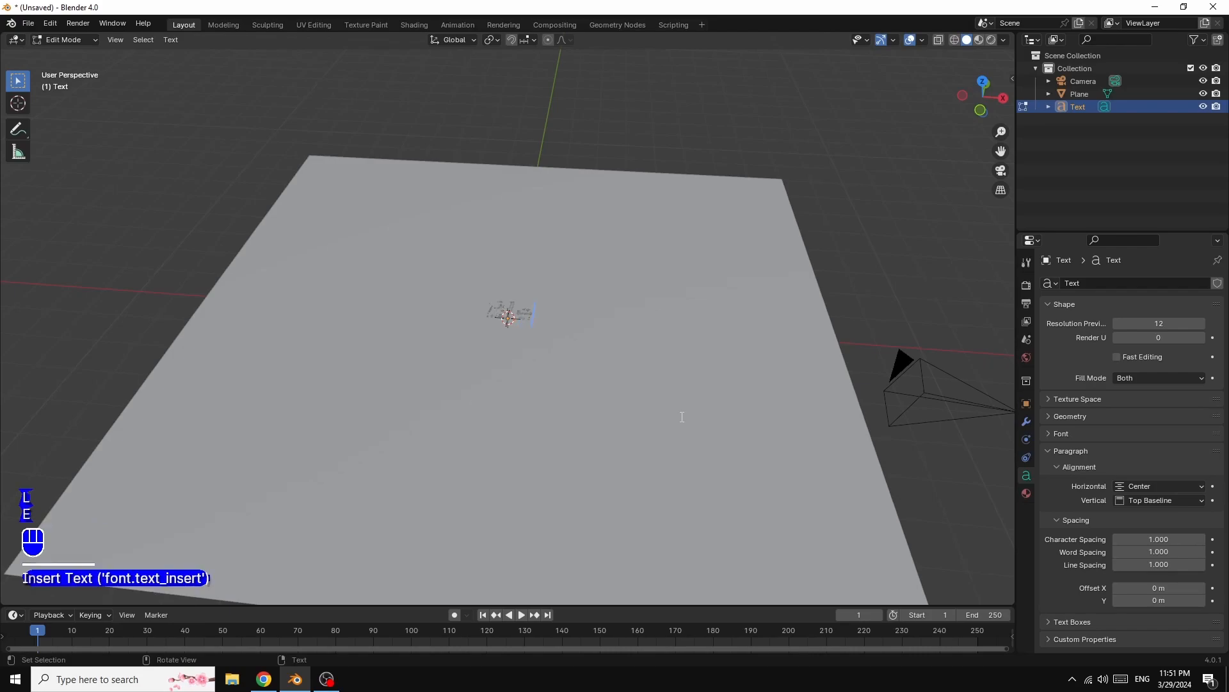
type("nde")
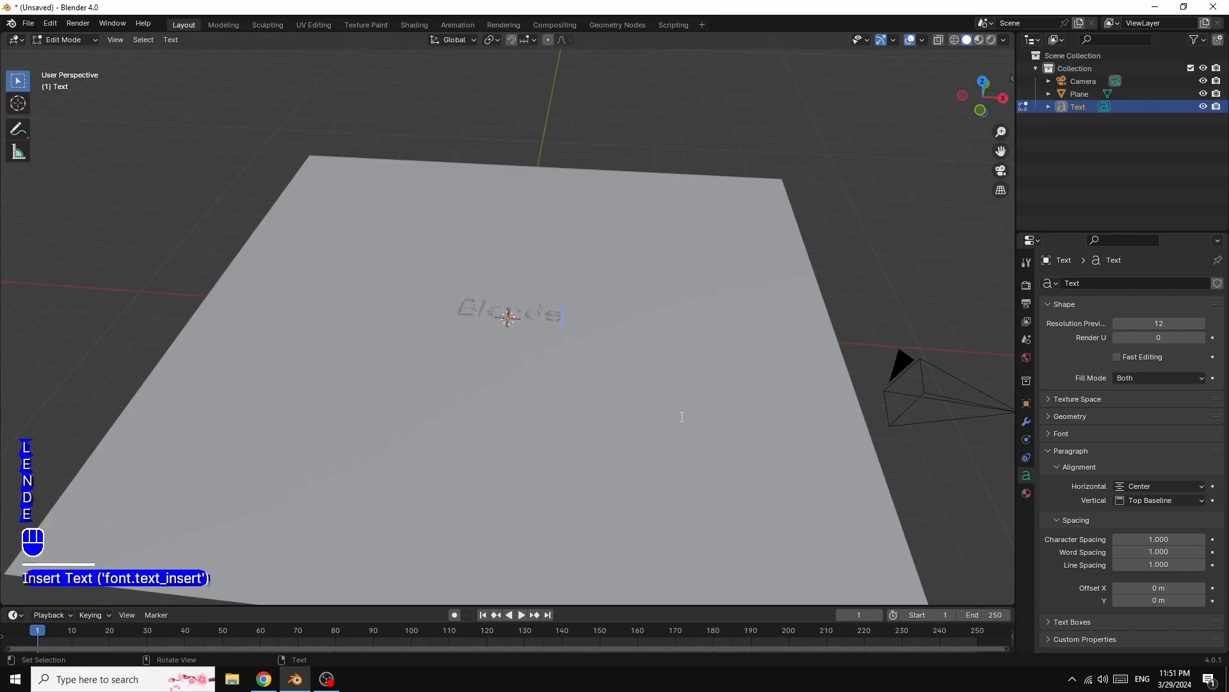
type("r")
key("Tab")
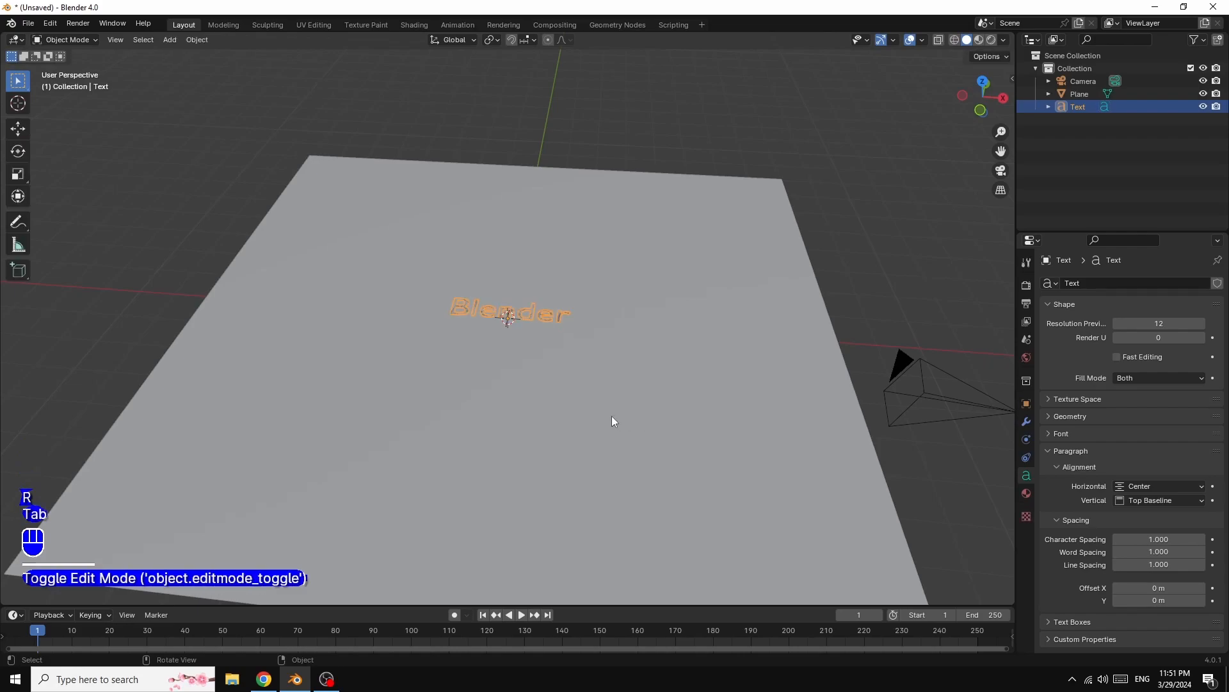
- Load Elephant Italic from the Windows Fonts folder as the text's regular font
left_click(1111, 435)
left_click(1201, 453)
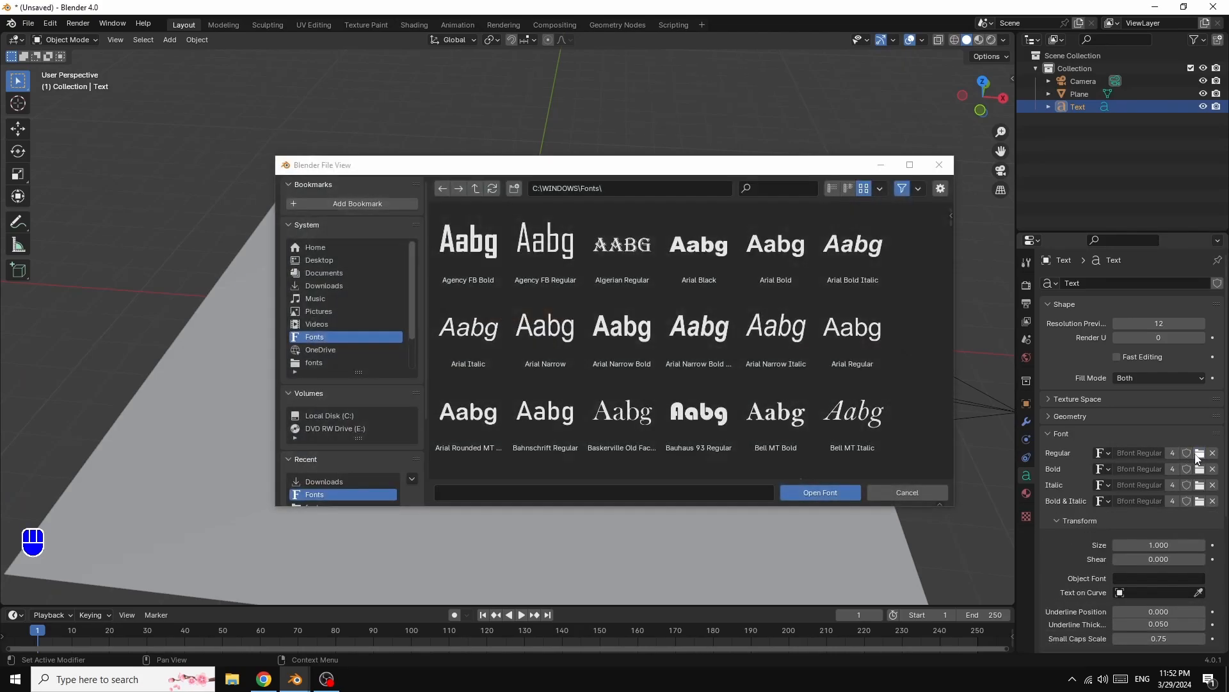
scroll(910, 330, "down", 10)
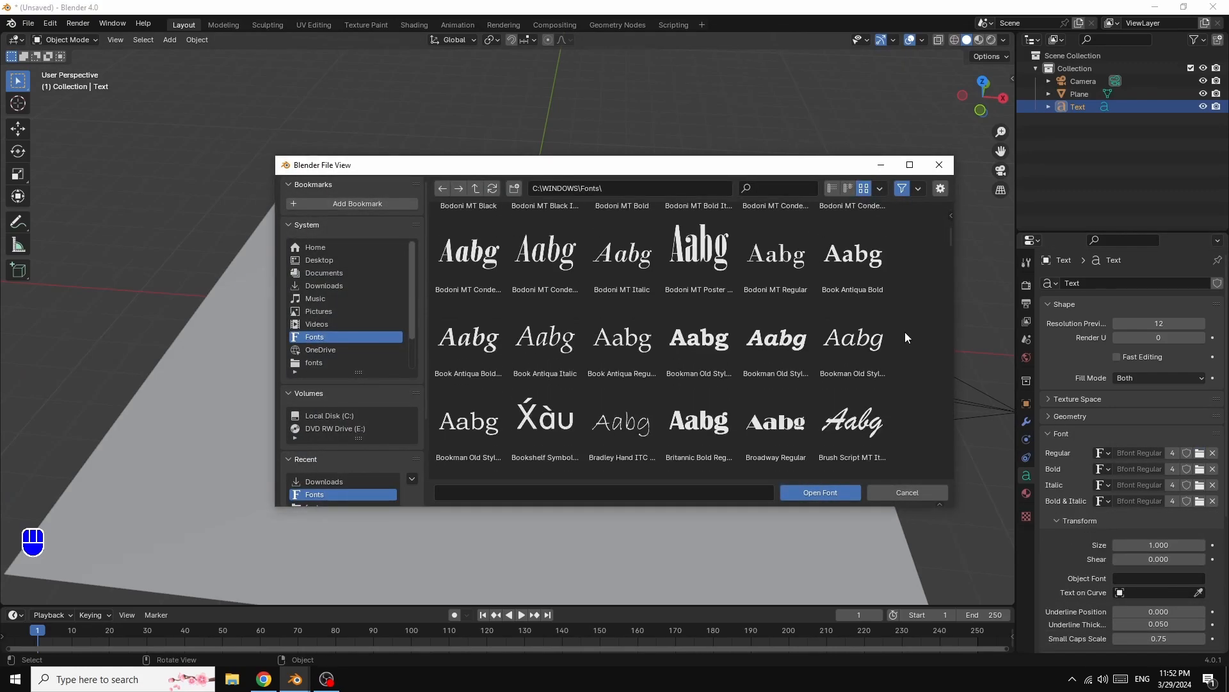
scroll(896, 347, "down", 10)
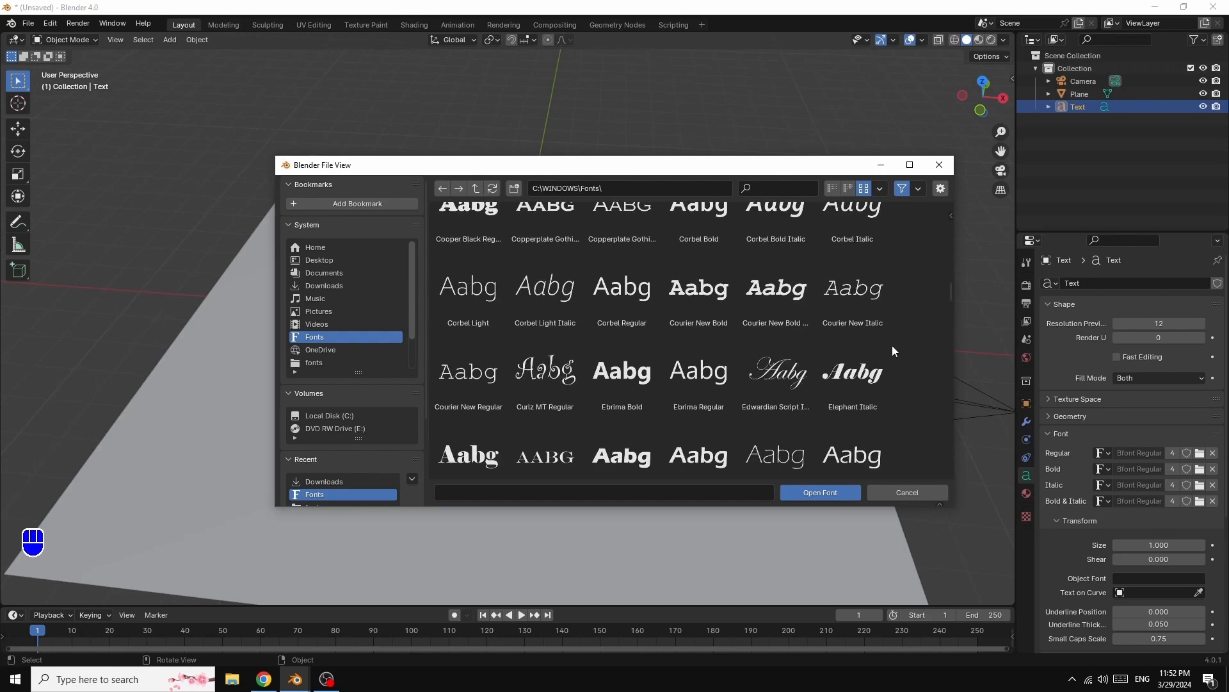
left_click(846, 376)
left_click(816, 493)
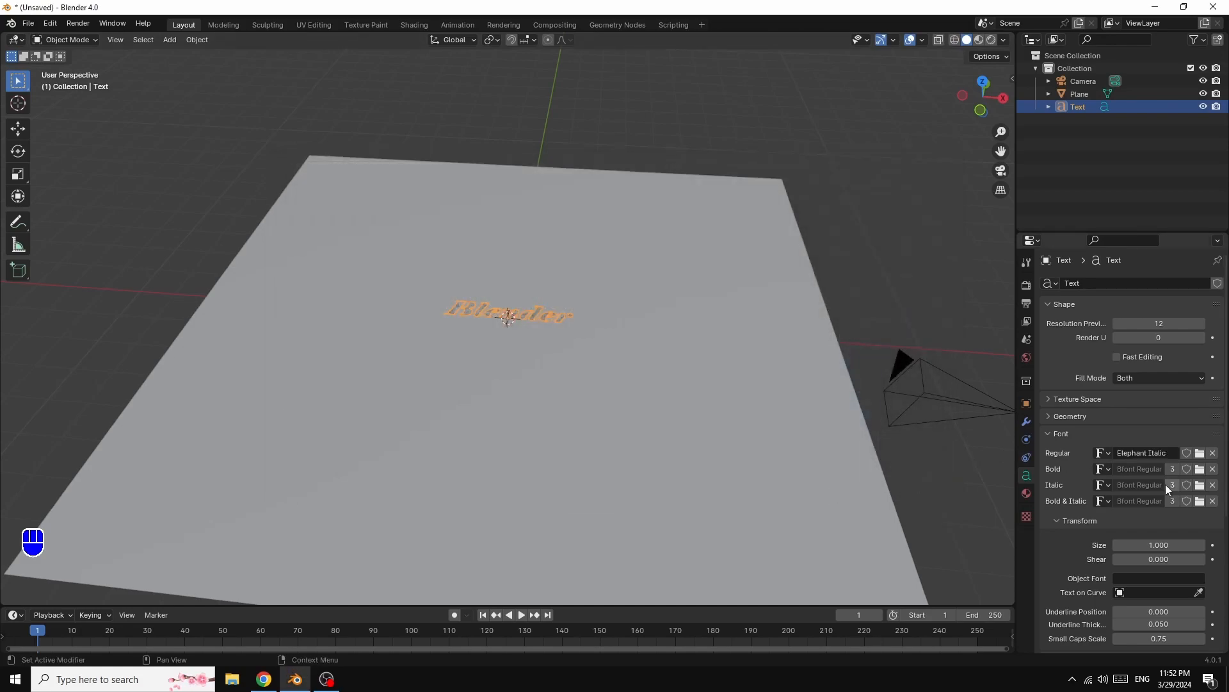
- Set the text's geometry extrude to 0.1 m
left_click(1051, 417)
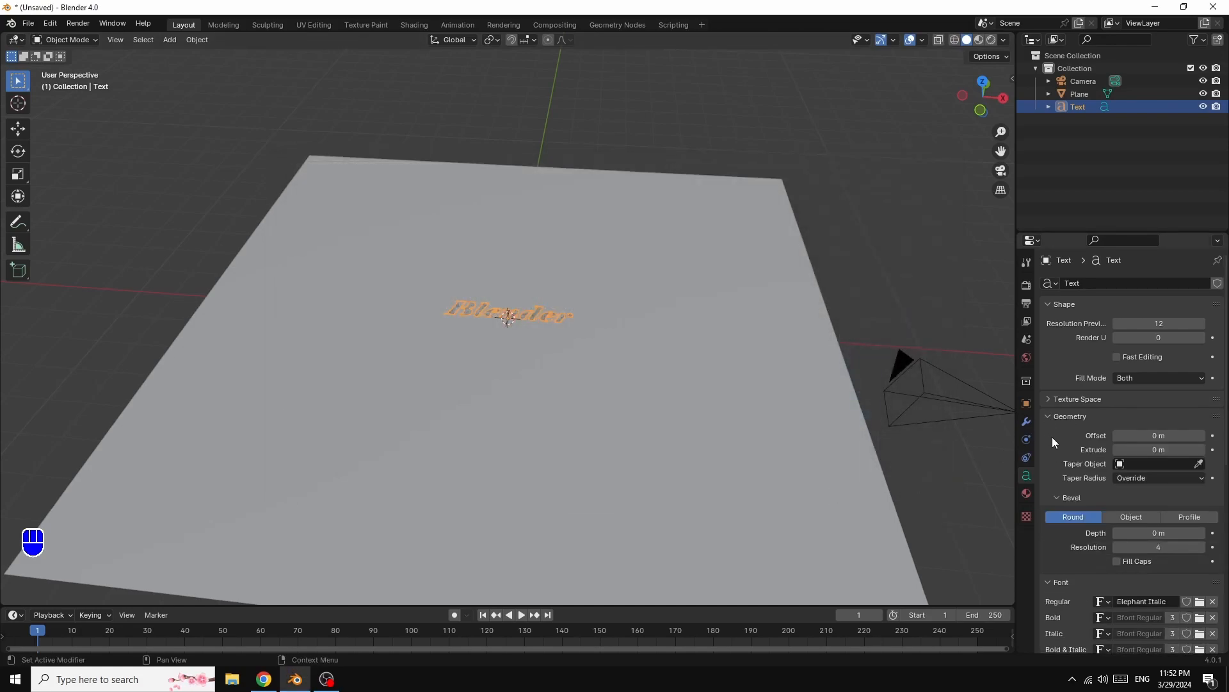
left_click(1201, 450)
left_click(1201, 450)
left_click(1201, 450)
left_click(1201, 450)
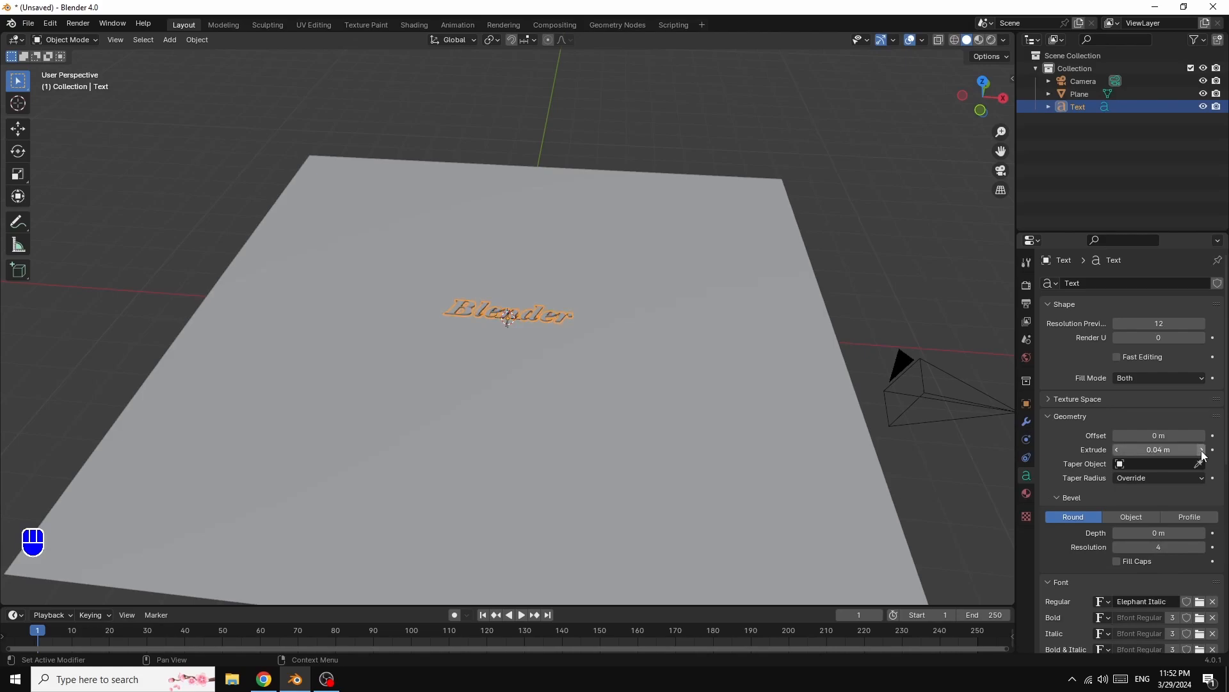
left_click(1201, 450)
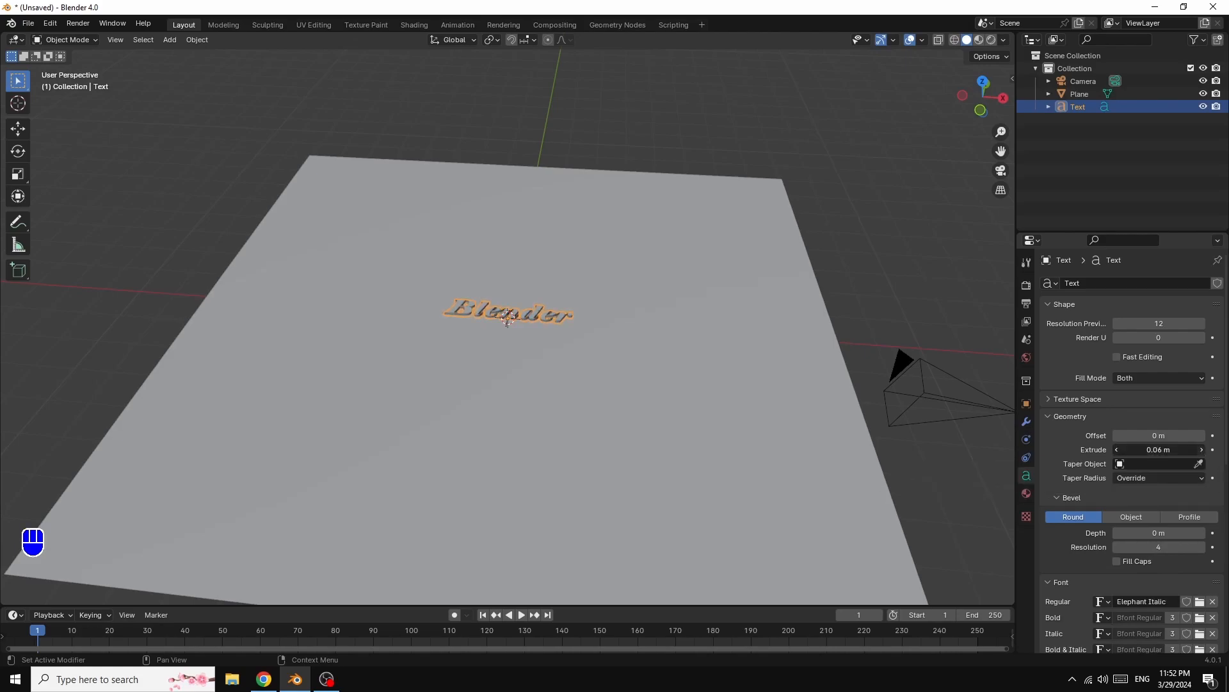
left_click(1201, 450)
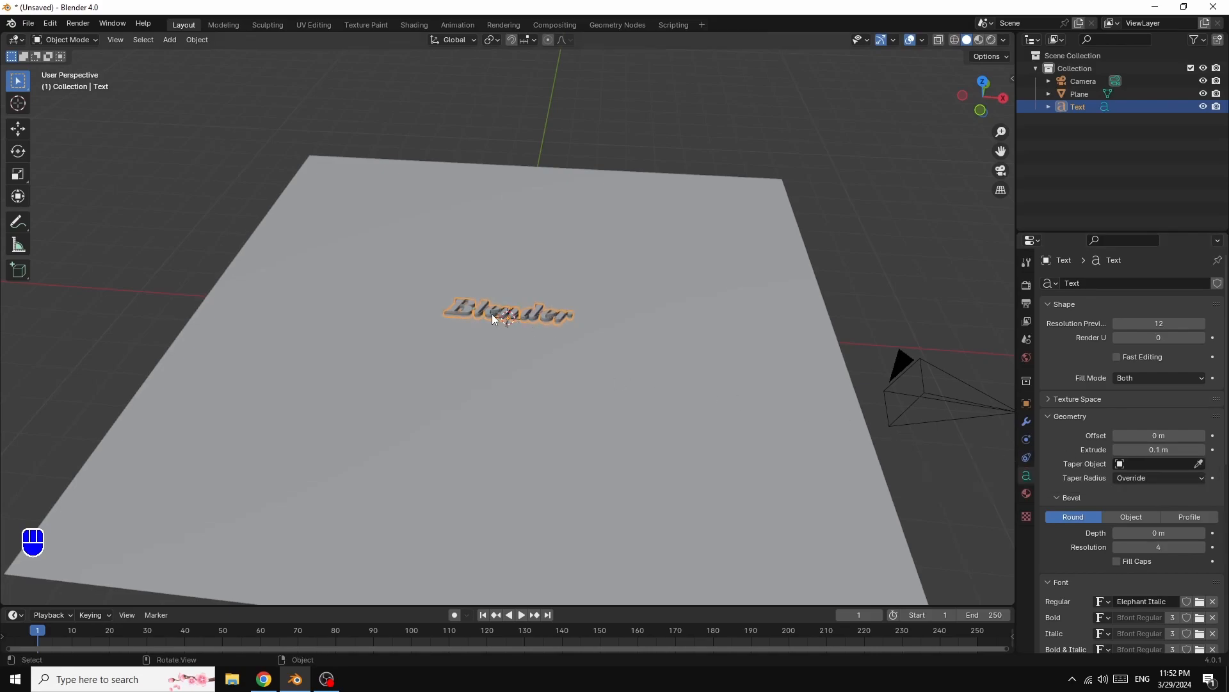
- Move the text along the global Z axis
key("g")
key("z")
key("z")
key("z")
key("z")
key("z")
key("z")
key("z")
key("z")
key("z")
key("z")
key("z")
key("z")
key("z")
key("z")
key("z")
key("z")
key("z")
key("z")
key("z")
key("z")
key("z")
left_click(582, 323)
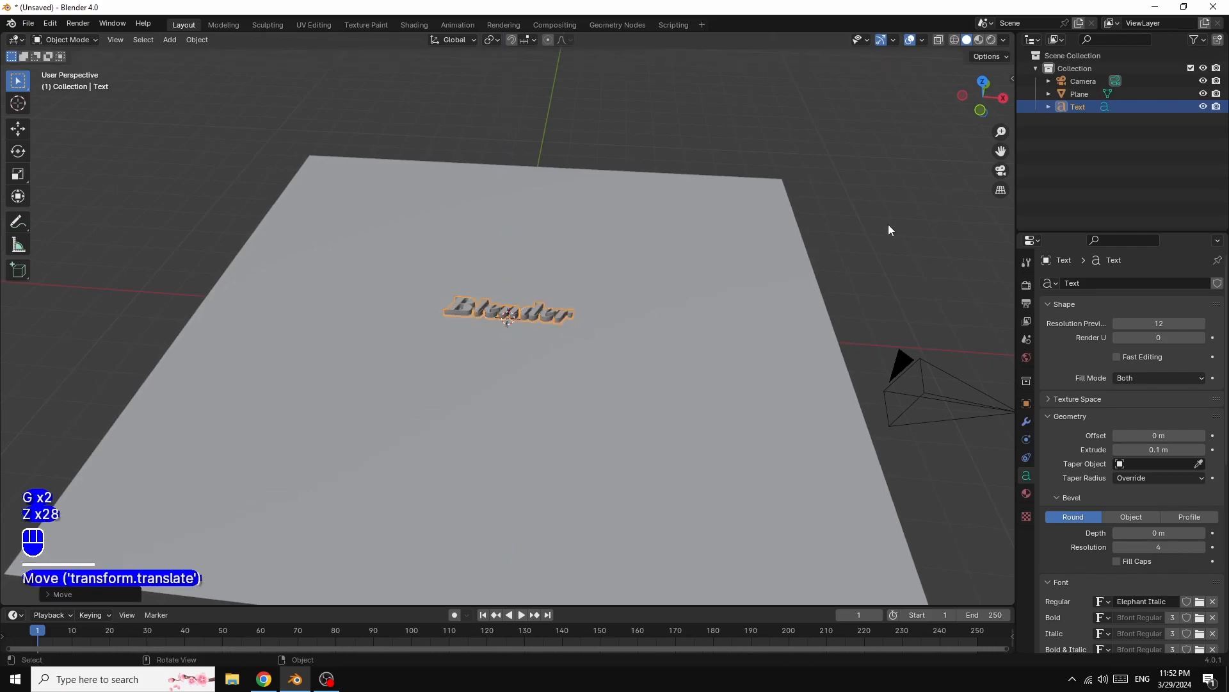
- Scale the text up to about 3 times its size
key("s")
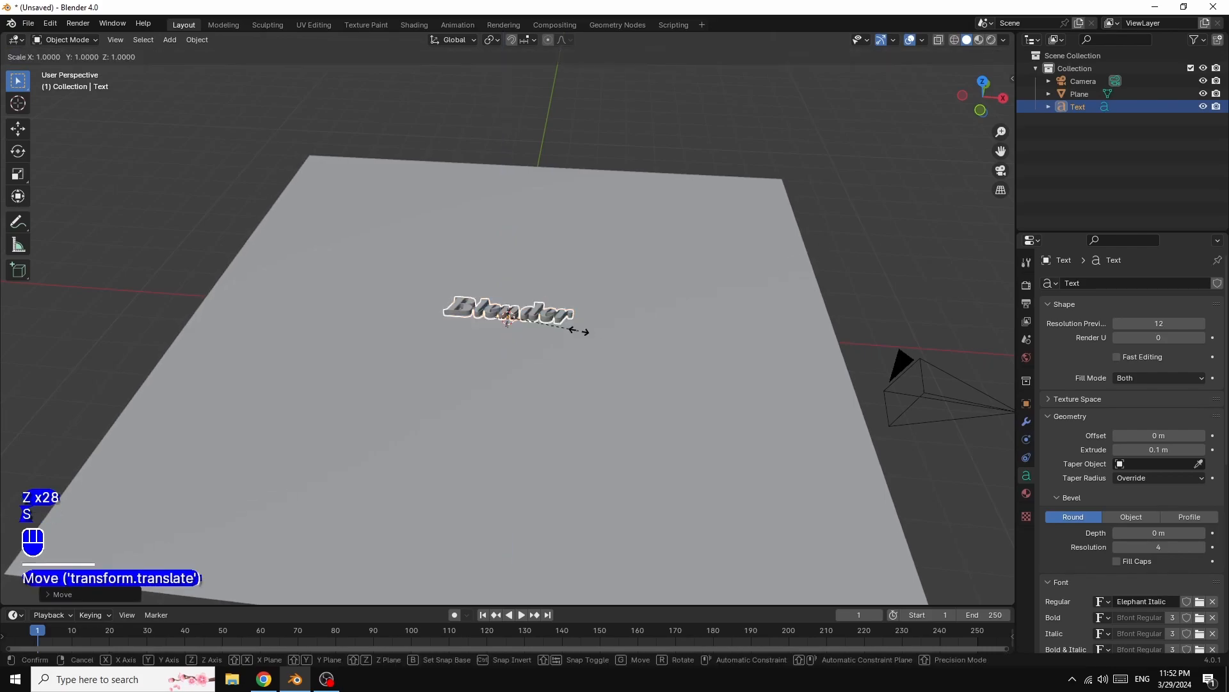
key("s")
key("s")
key("s")
key("s")
key("s")
key("s")
key("s")
key("s")
key("s")
key("s")
key("s")
key("s")
key("s")
key("s")
key("s")
key("s")
key("s")
key("s")
key("s")
key("s")
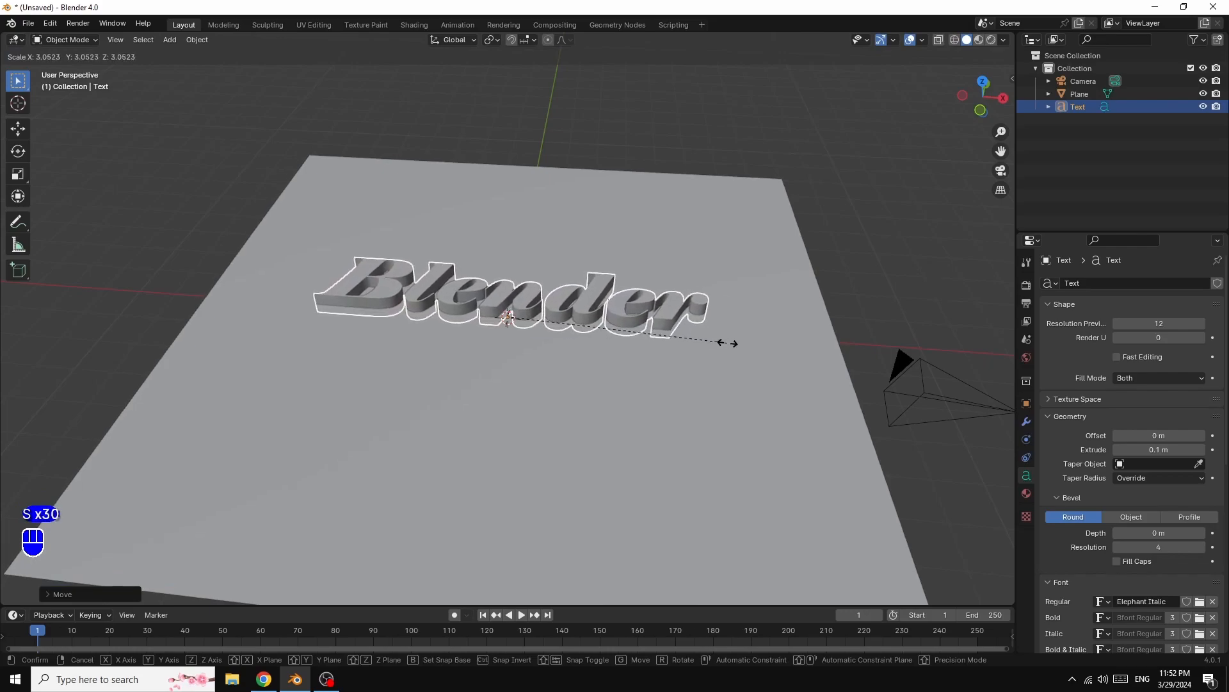
left_click(723, 345)
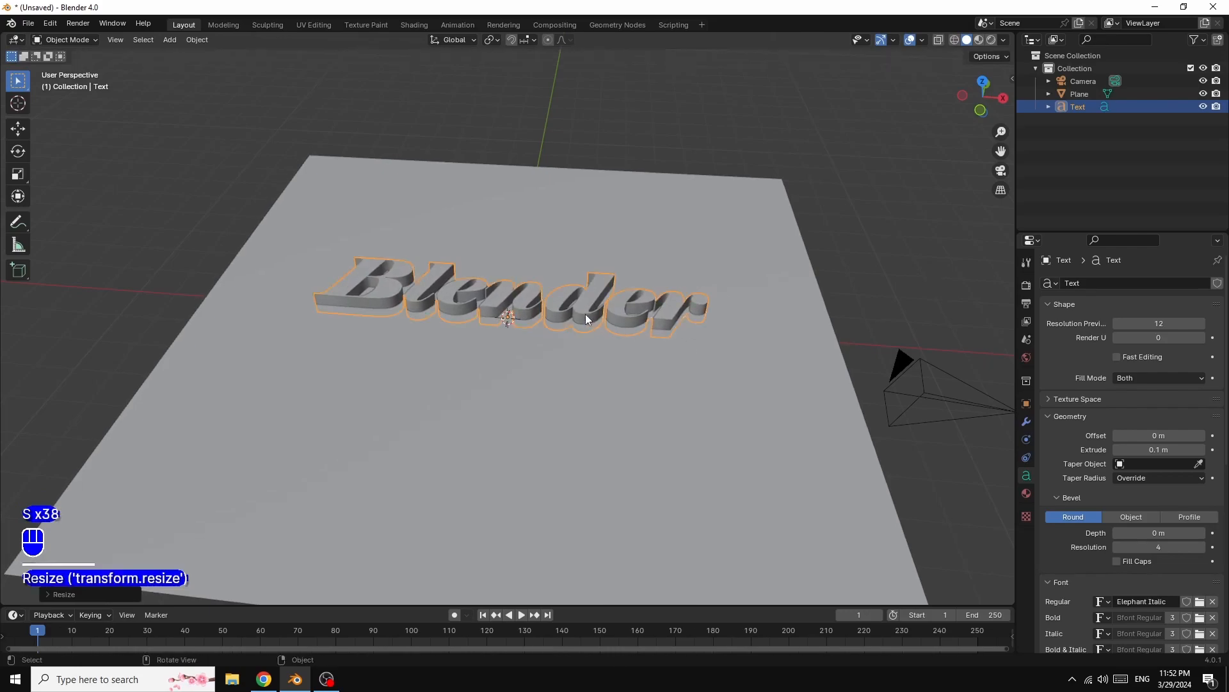
- Lift the text about 0.17 m along the global Z axis so it sits above the plane
key("g")
key("g")
key("g")
key("g")
key("z")
key("z")
key("z")
key("z")
key("z")
key("z")
key("z")
key("z")
key("z")
key("z")
key("z")
key("z")
key("z")
key("z")
key("z")
key("z")
key("z")
key("z")
key("z")
key("z")
key("z")
key("z")
key("z")
key("z")
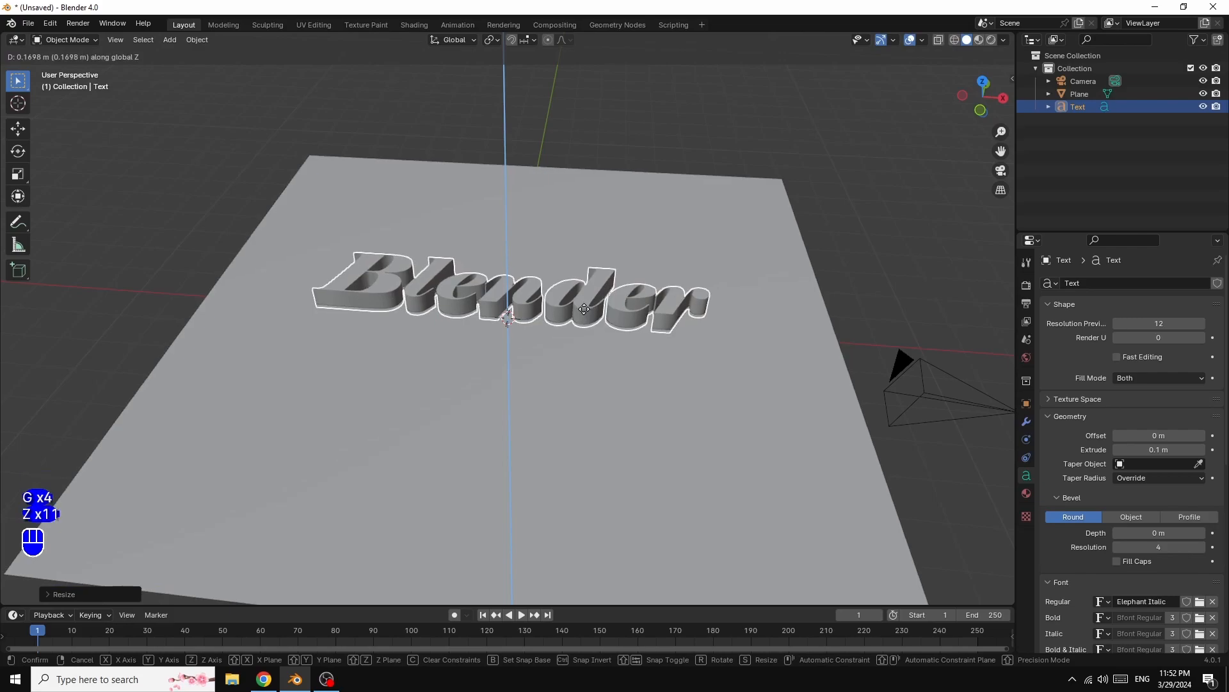
left_click(584, 312)
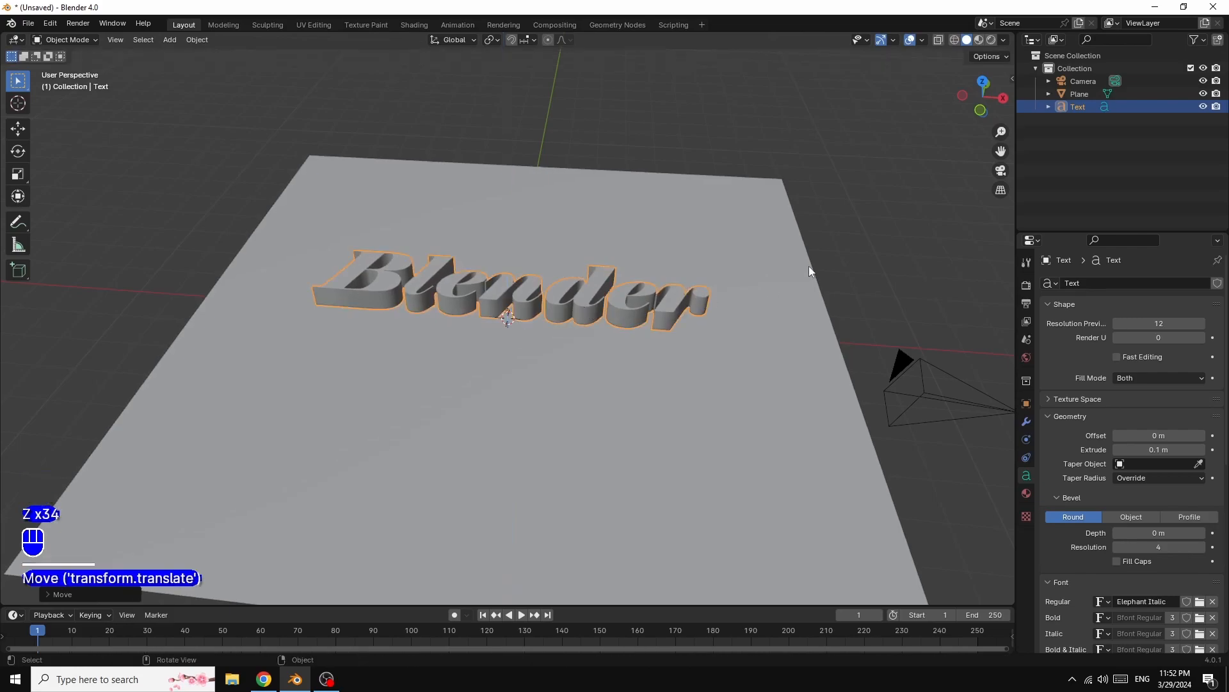
- Set the text's bevel depth to 0.01 m and bevel resolution to 0
left_click_drag(1003, 106, 1002, 131)
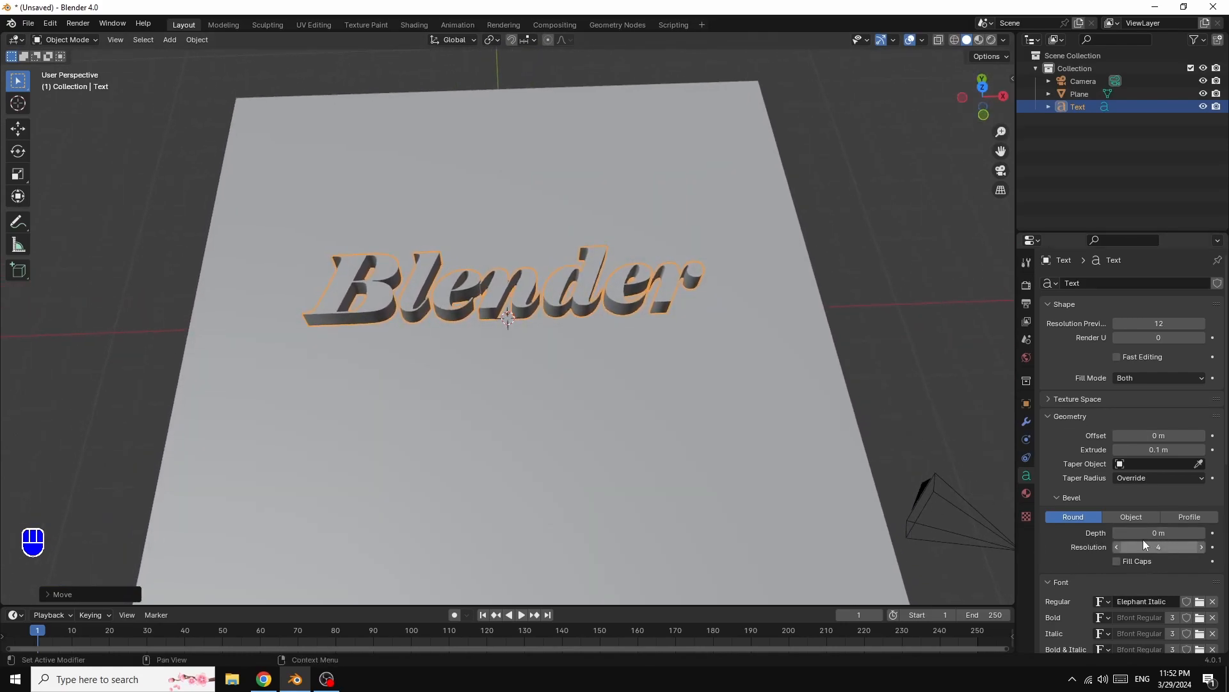
left_click(1200, 534)
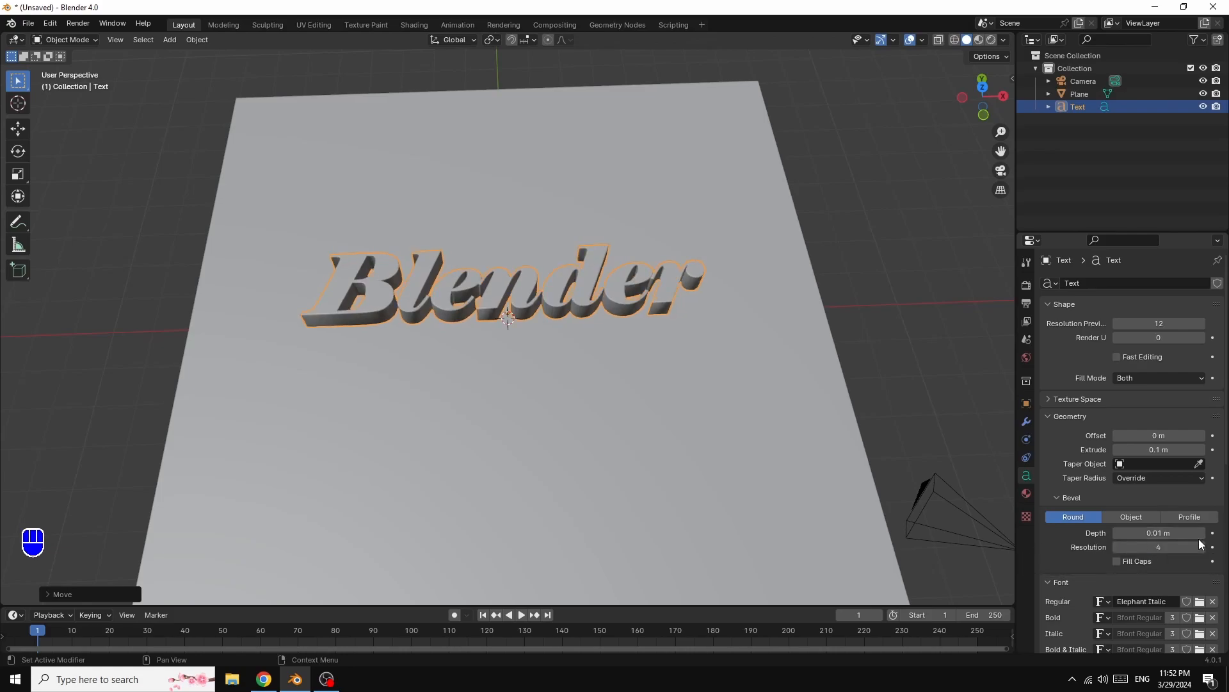
left_click(1165, 549)
mouse_move(1165, 549)
left_mouse_down()
mouse_move(1133, 549)
mouse_move(1182, 547)
left_mouse_up()
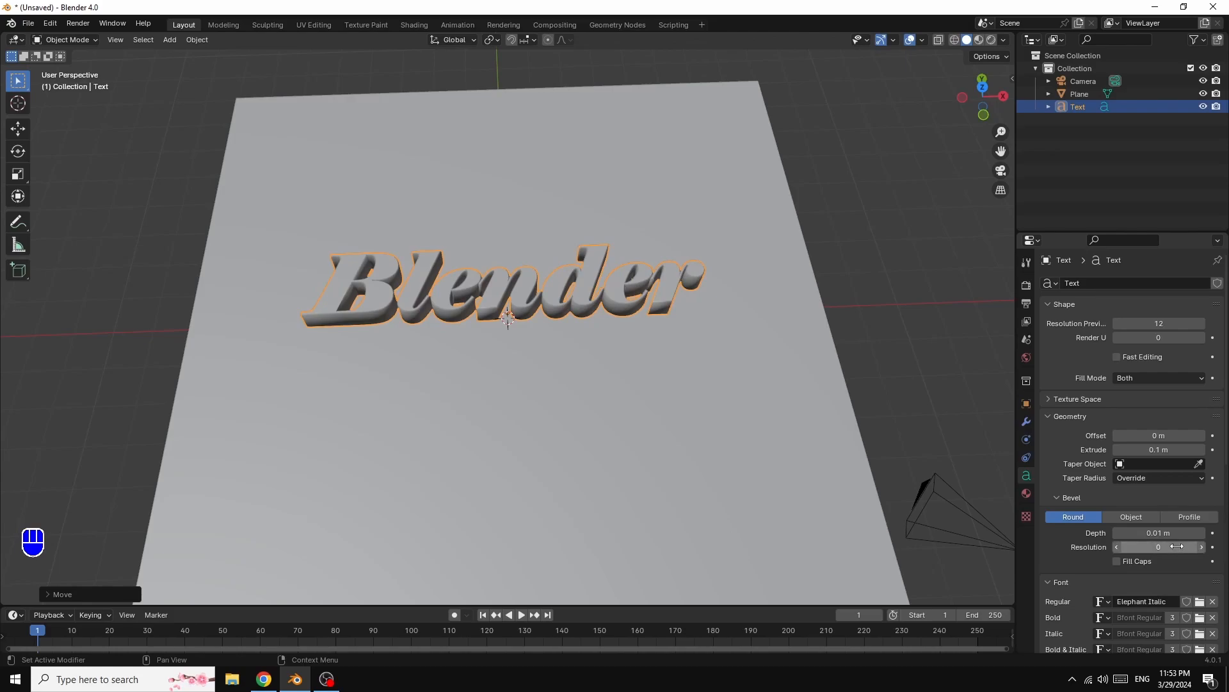
- Deselect the text and align the active camera to the current view
left_click(894, 231)
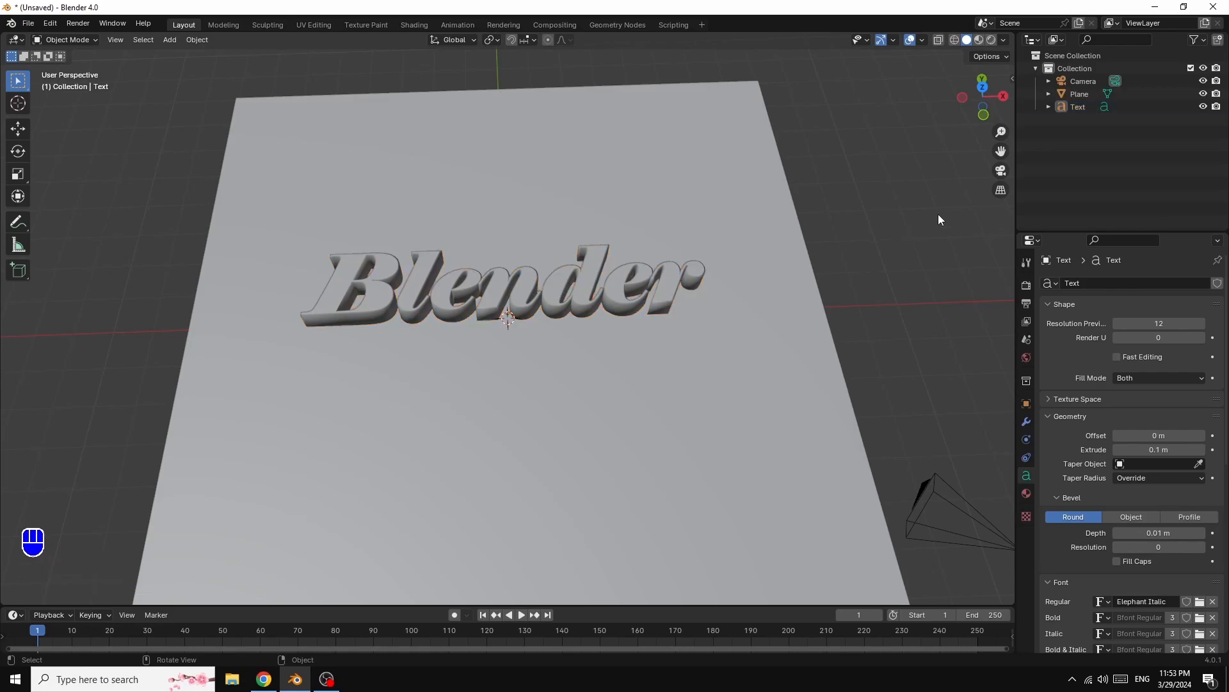
key("ctrl+alt+KP_0")
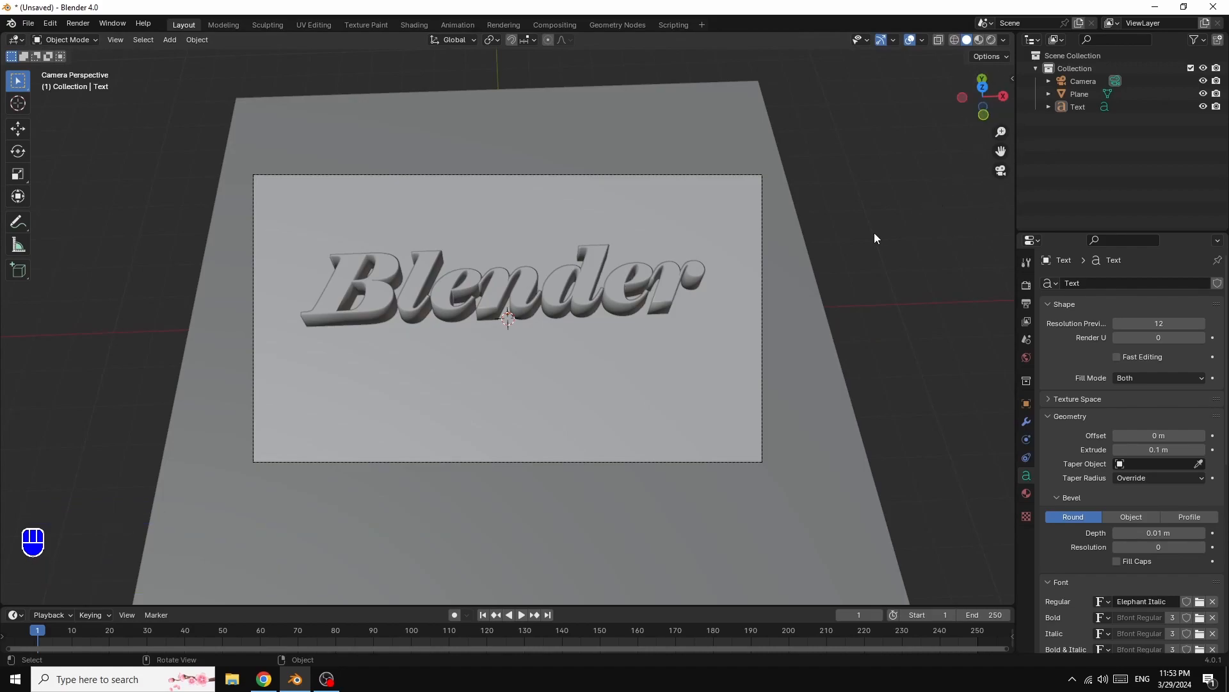
key("n")
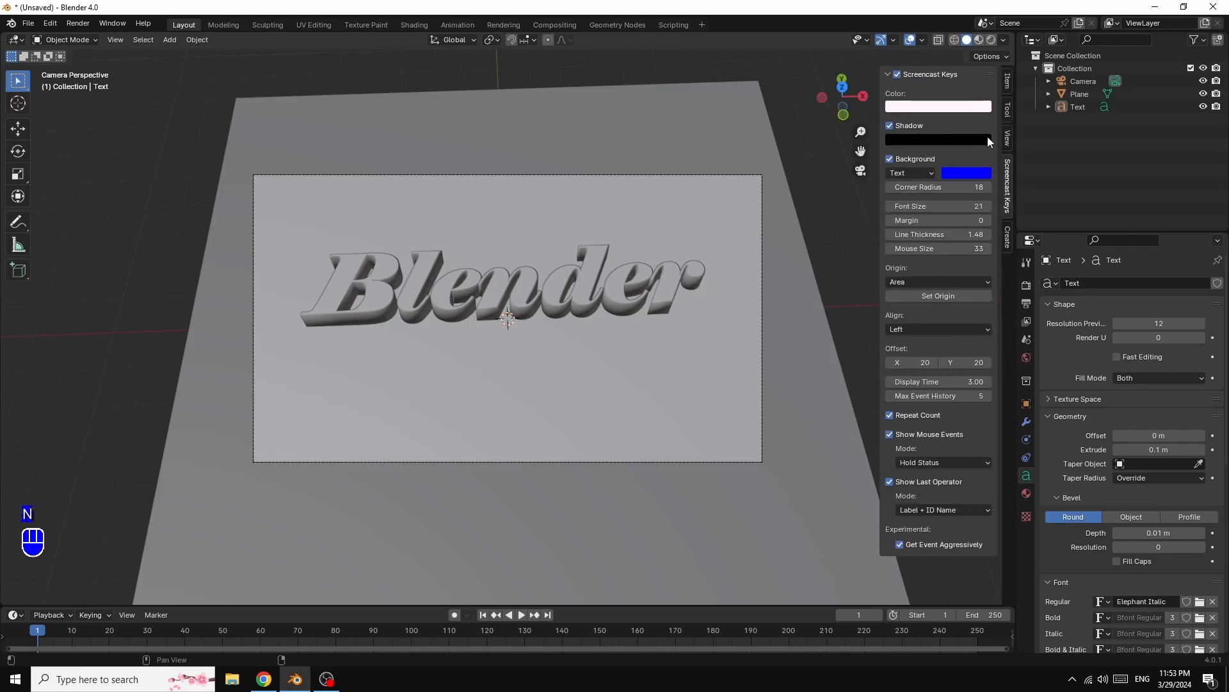
left_click(1008, 139)
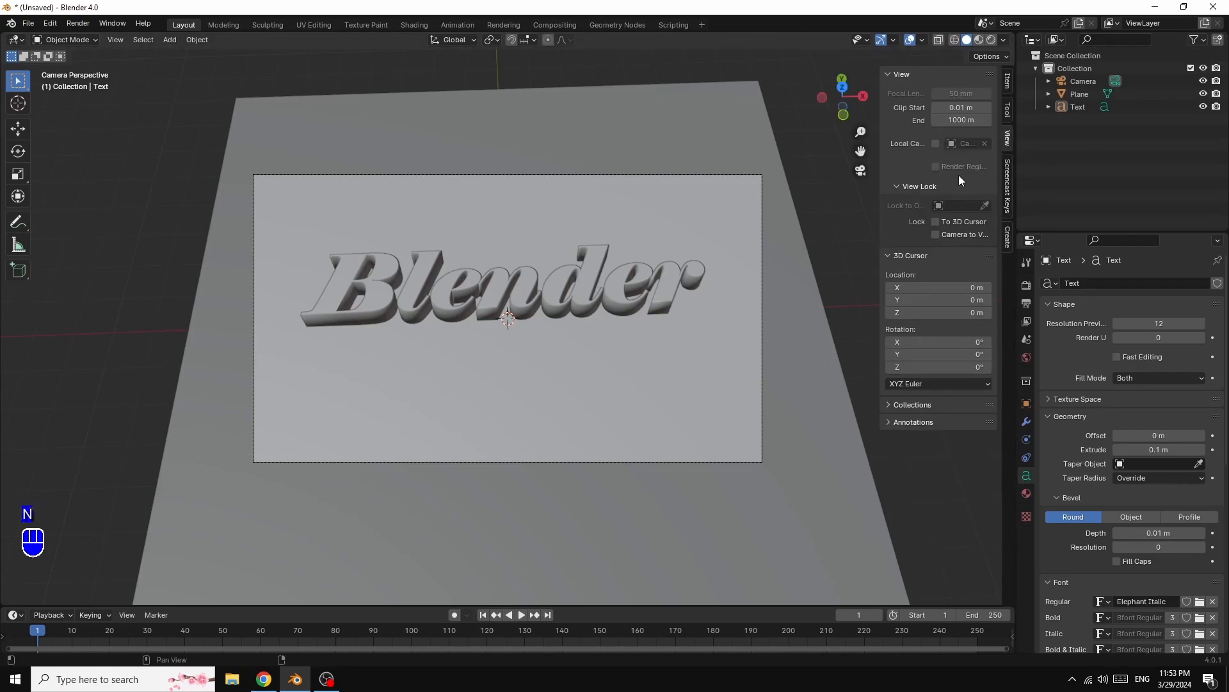
key("n")
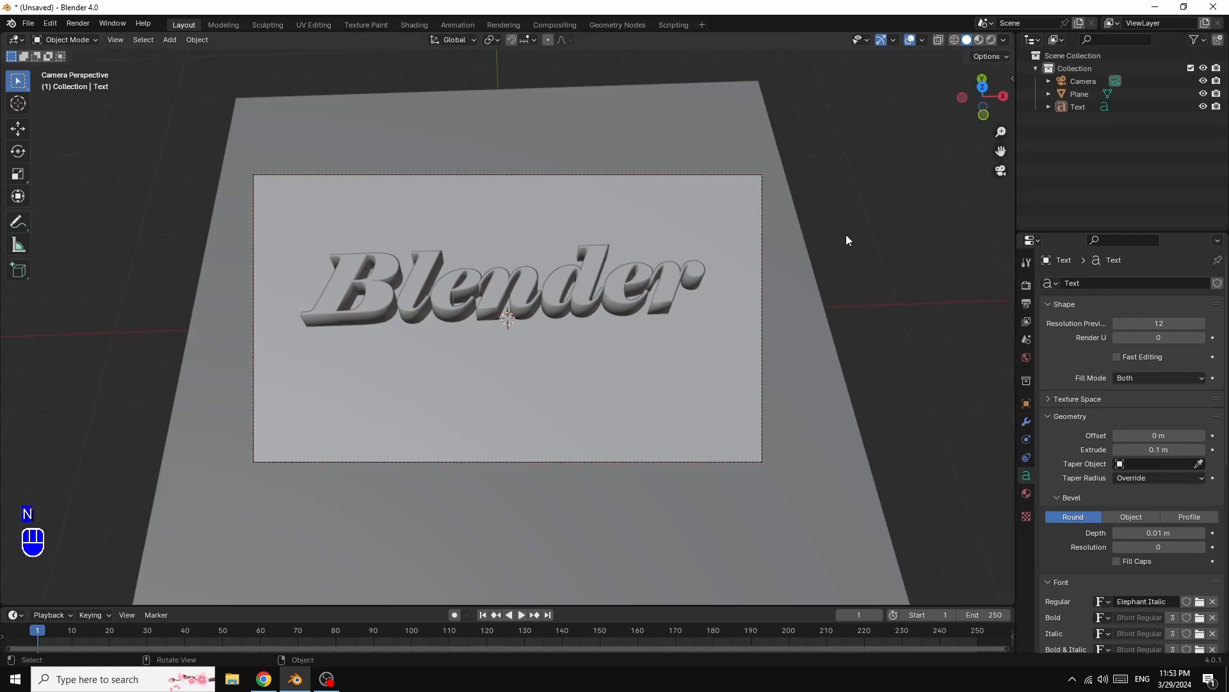
- Scale the ground plane up so it fills the camera frame
mouse_move(983, 98)
left_mouse_down()
mouse_move(948, 95)
mouse_move(964, 108)
left_mouse_up()
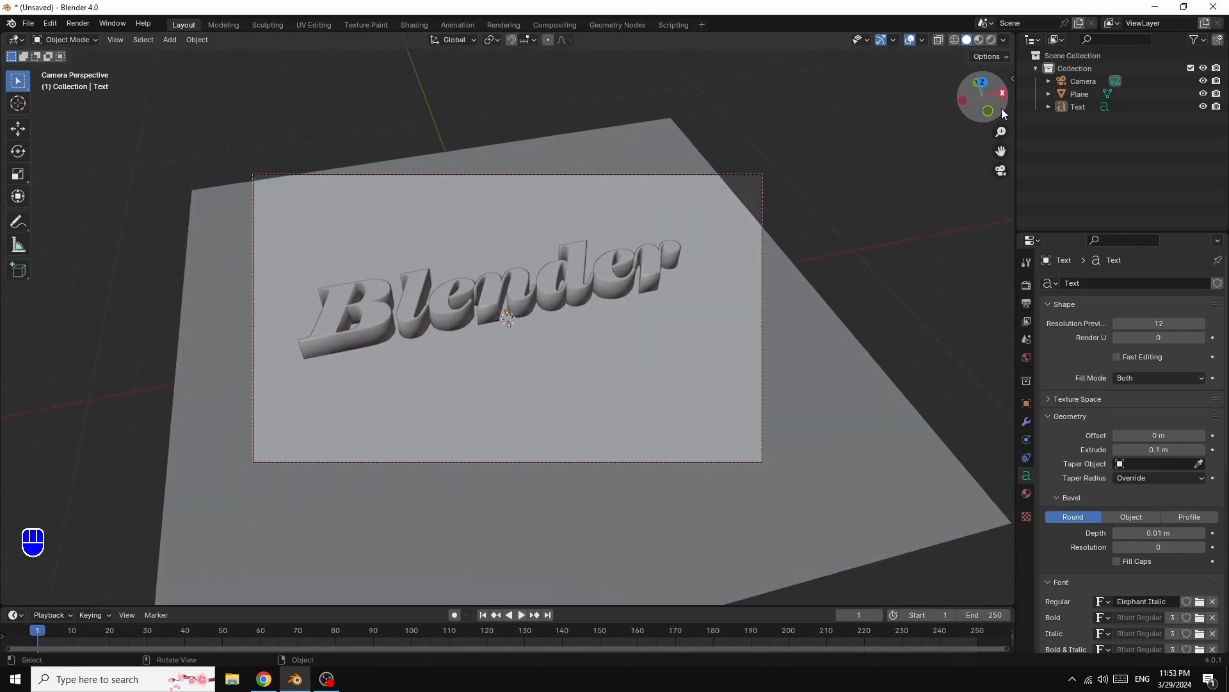
left_click(826, 361)
key("s")
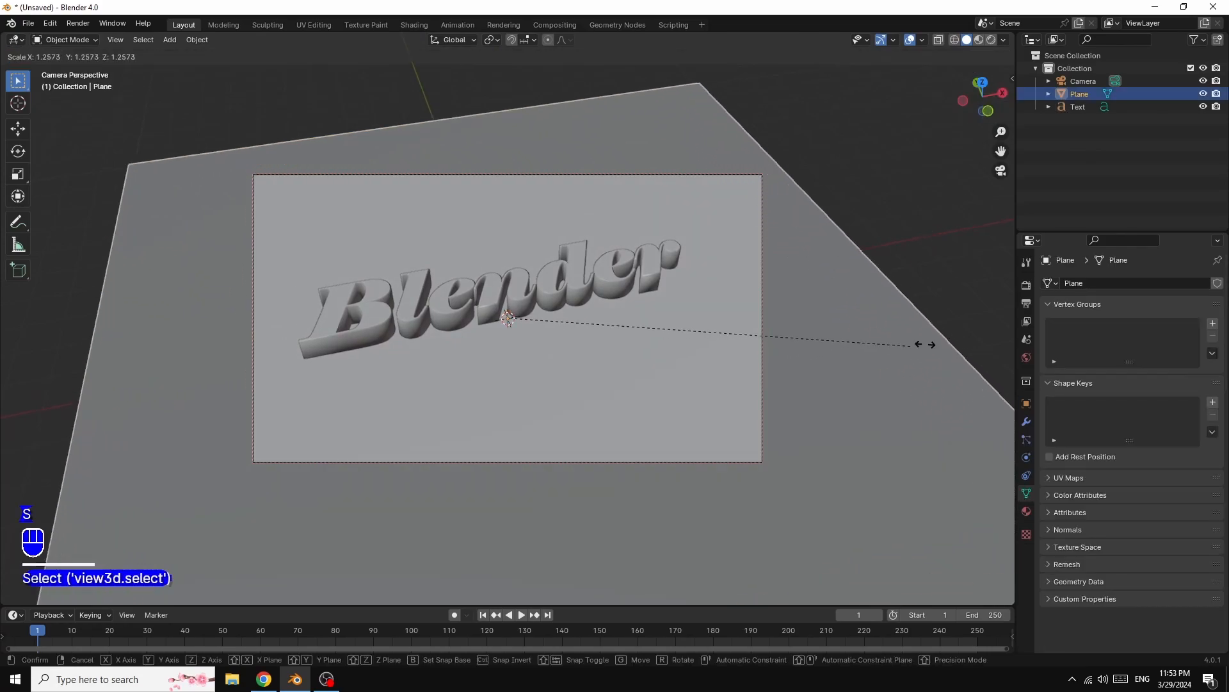
left_click(986, 302)
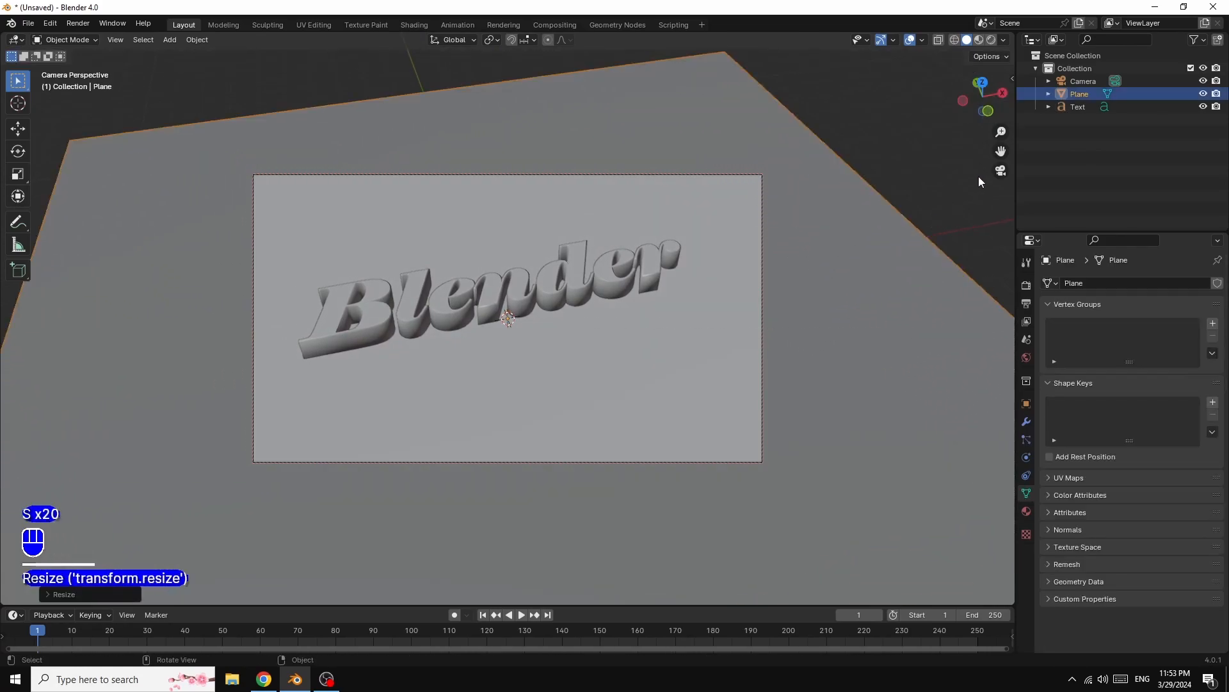
- Reframe the camera view so the text fills more of the camera frame
left_click_drag(1001, 151, 1022, 166)
scroll(905, 242, "up", 2)
scroll(905, 238, "down", 2)
scroll(905, 238, "up", 1)
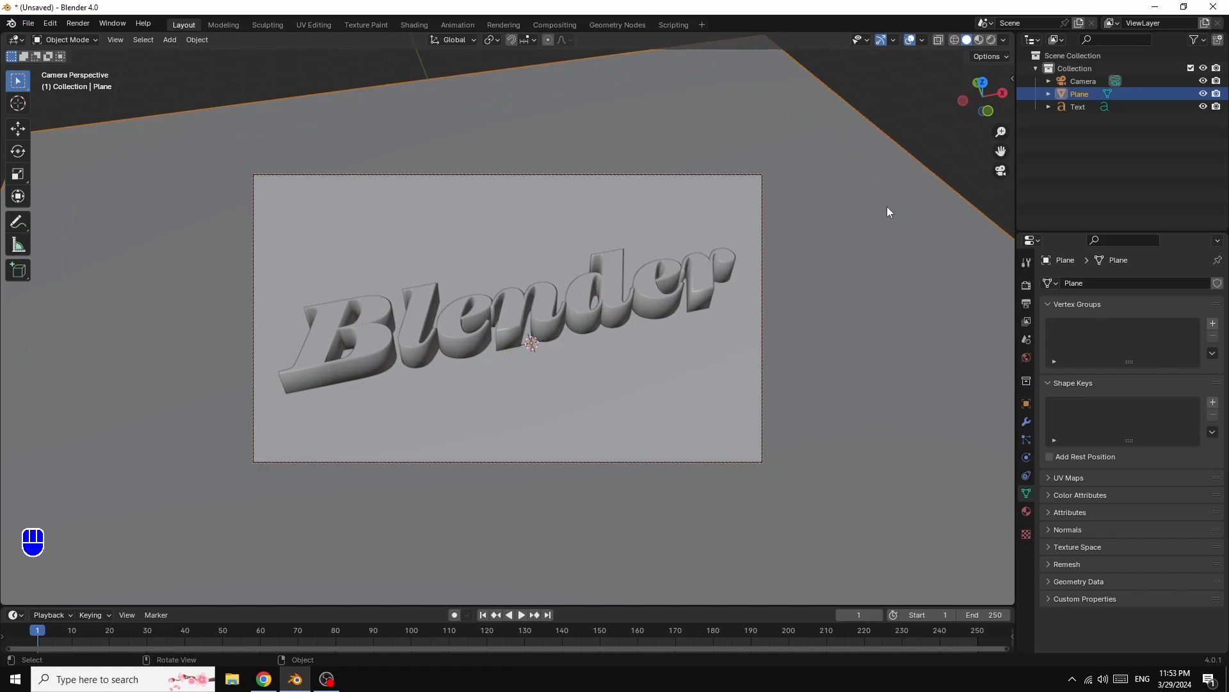
left_click_drag(983, 96, 978, 87)
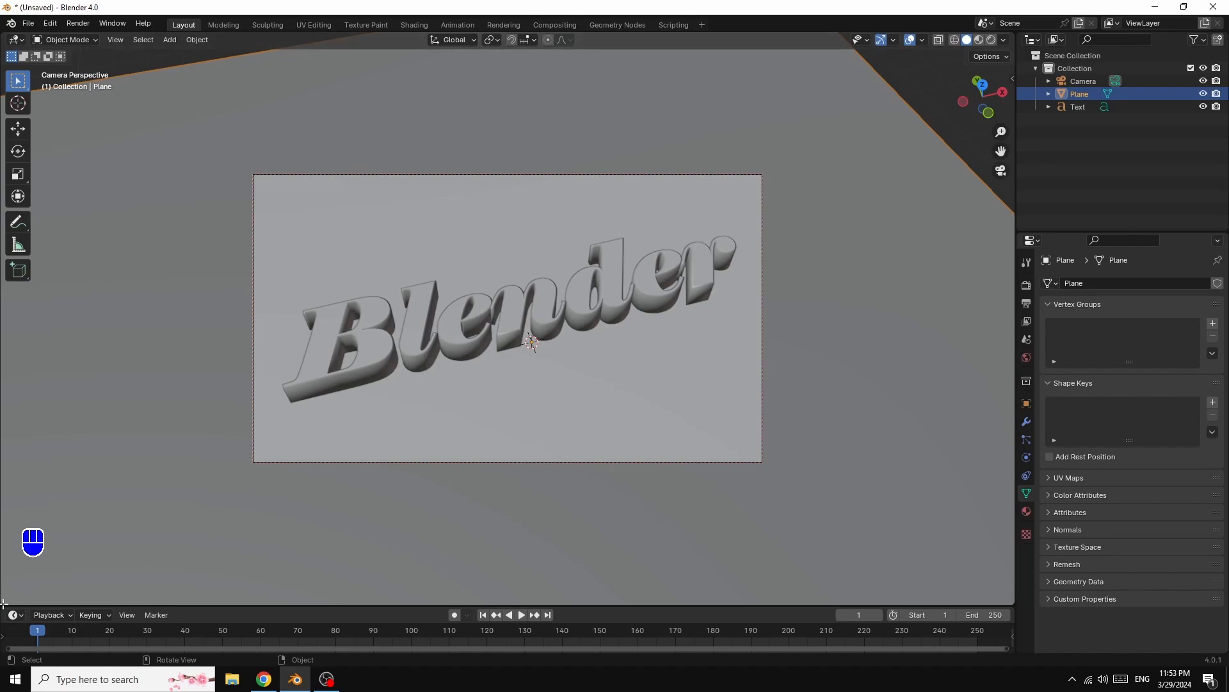
- Split the 3D viewport horizontally and turn the lower area into a Shader Editor
left_click_drag(4, 603, 29, 336)
left_click(19, 347)
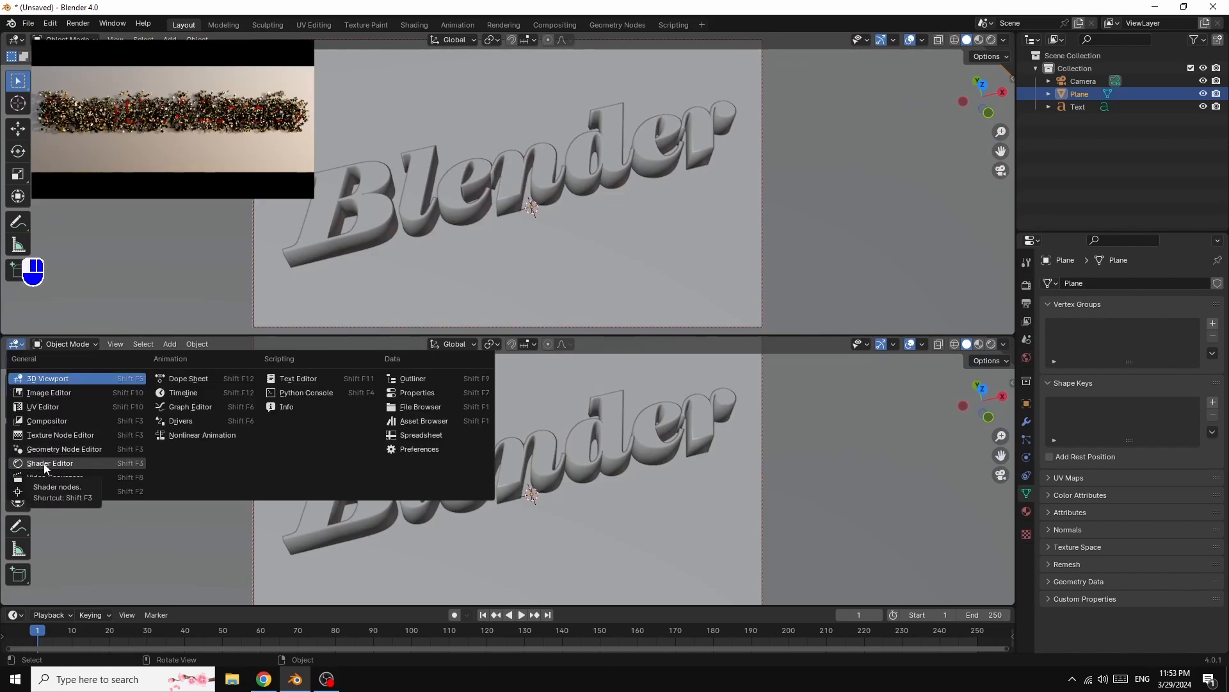
left_click(45, 464)
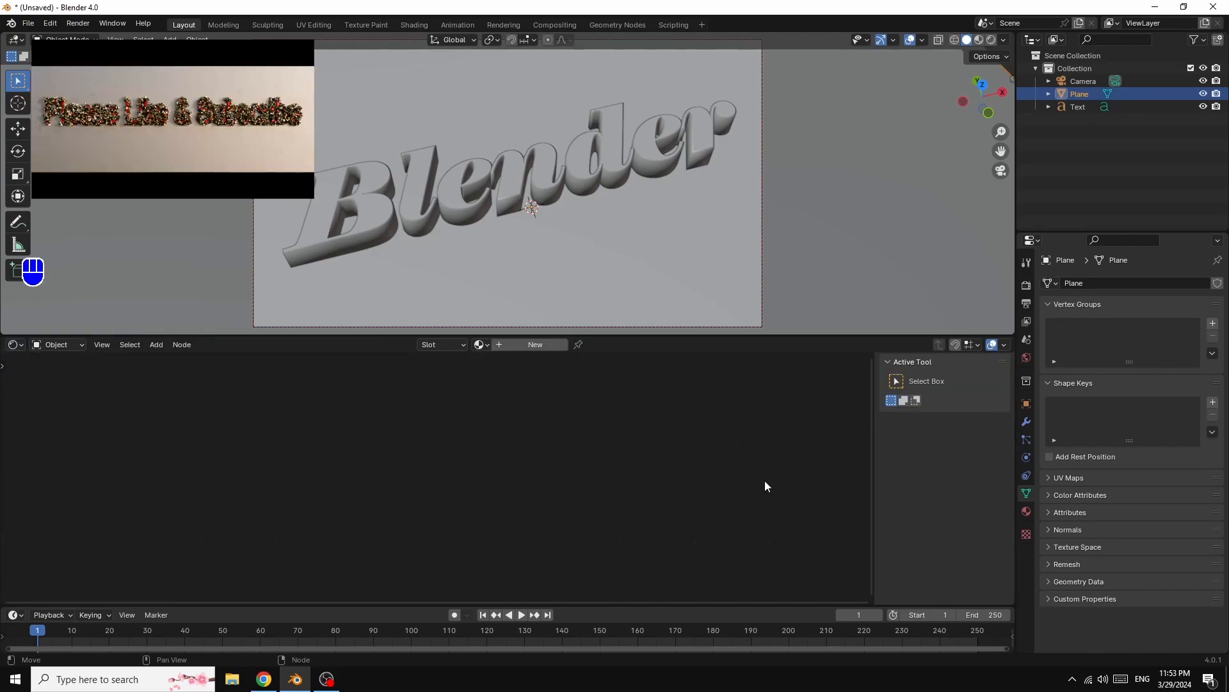
key("n")
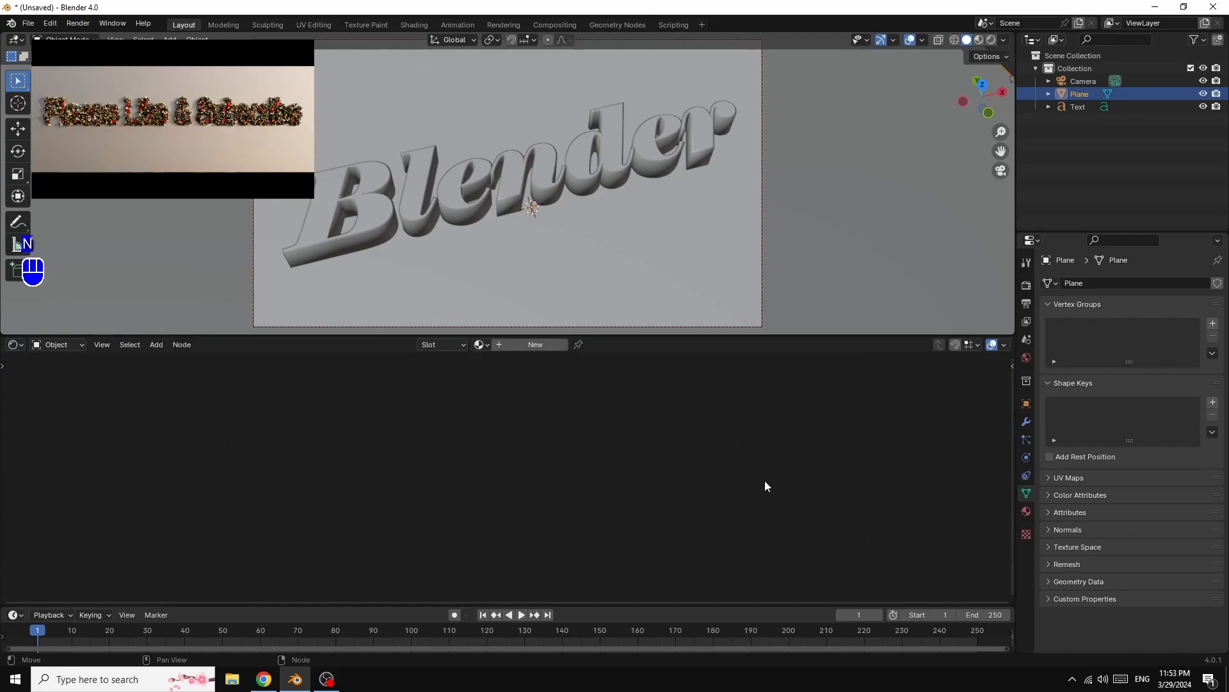
- Add a spot light and move it up along the global Z axis about 7 m above the text
left_click(169, 40)
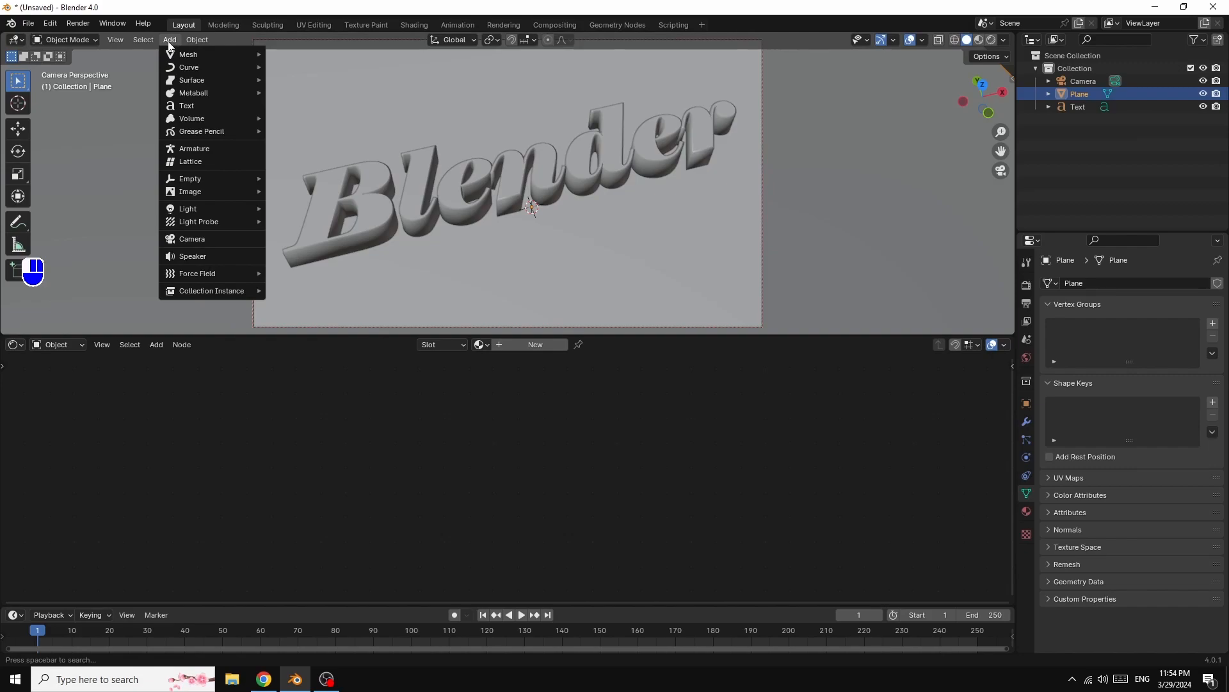
mouse_move(181, 212)
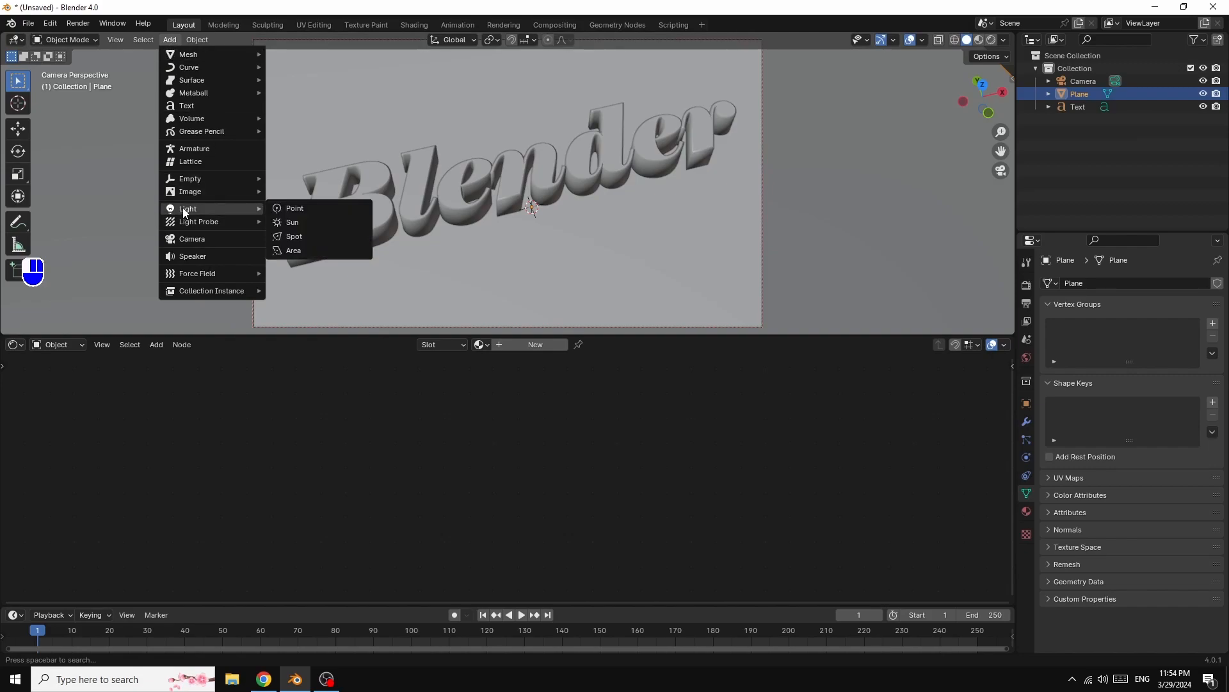
left_click(302, 237)
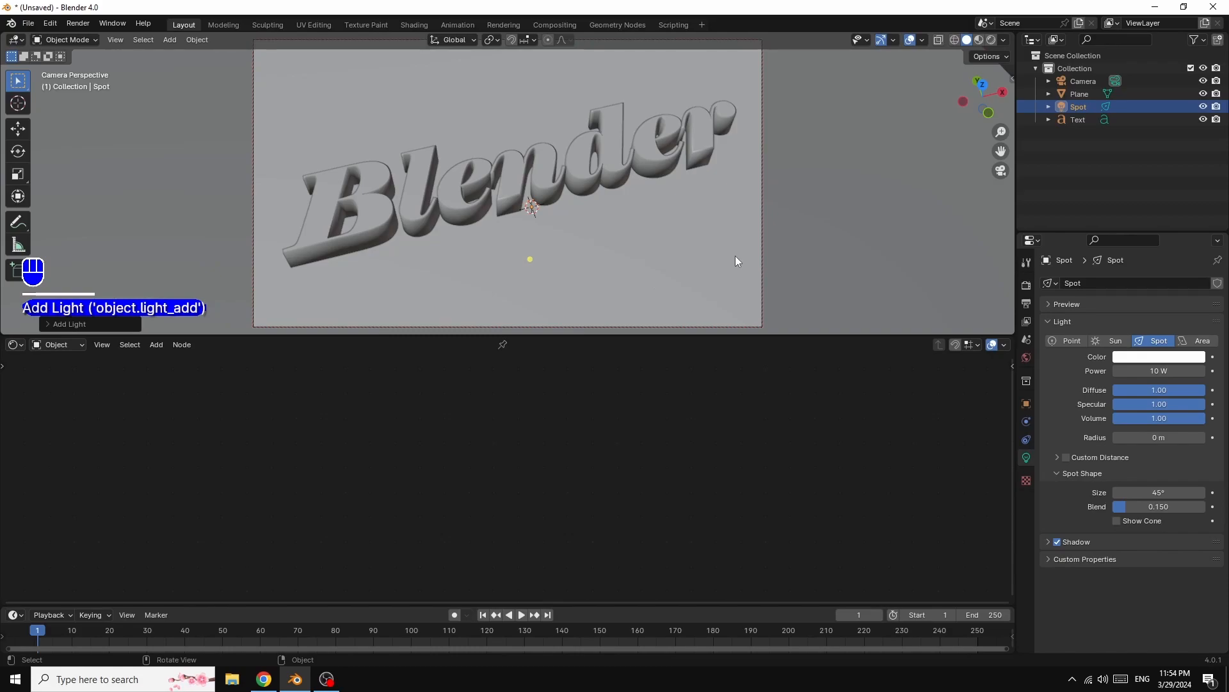
key("g")
key("z")
key("z")
key("z")
key("z")
key("z")
key("z")
key("z")
key("z")
key("z")
key("z")
key("z")
key("z")
key("z")
key("z")
key("z")
key("z")
key("z")
key("z")
key("z")
key("z")
key("z")
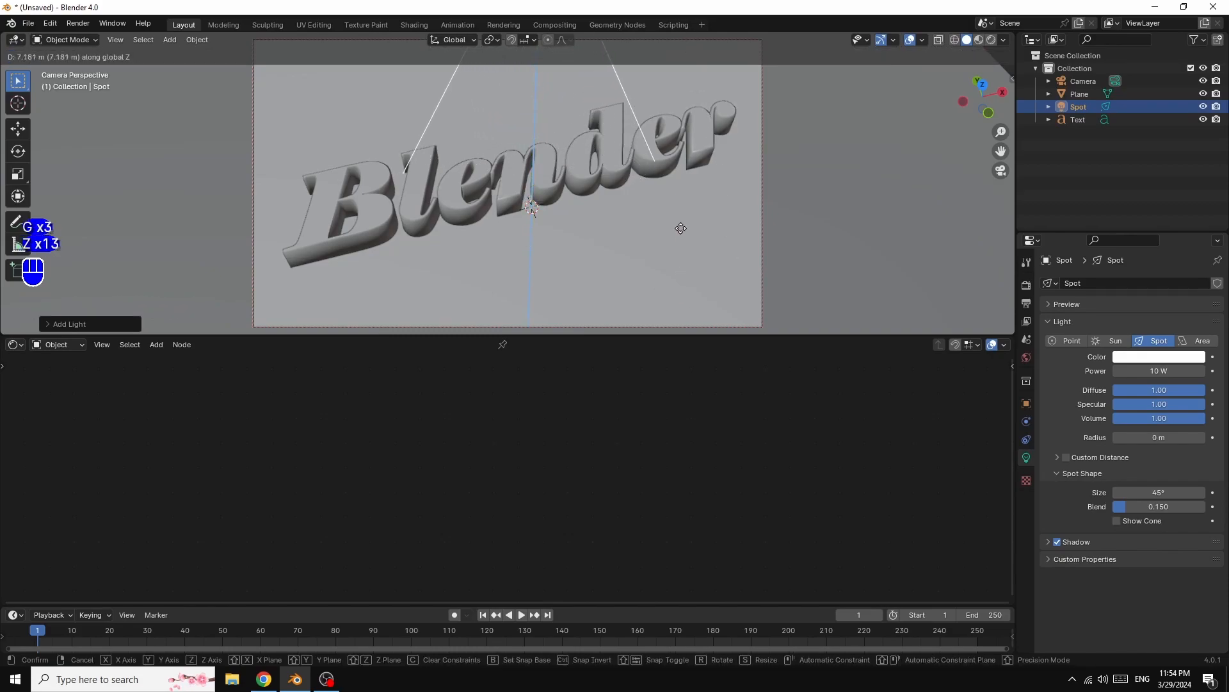
left_click(674, 132)
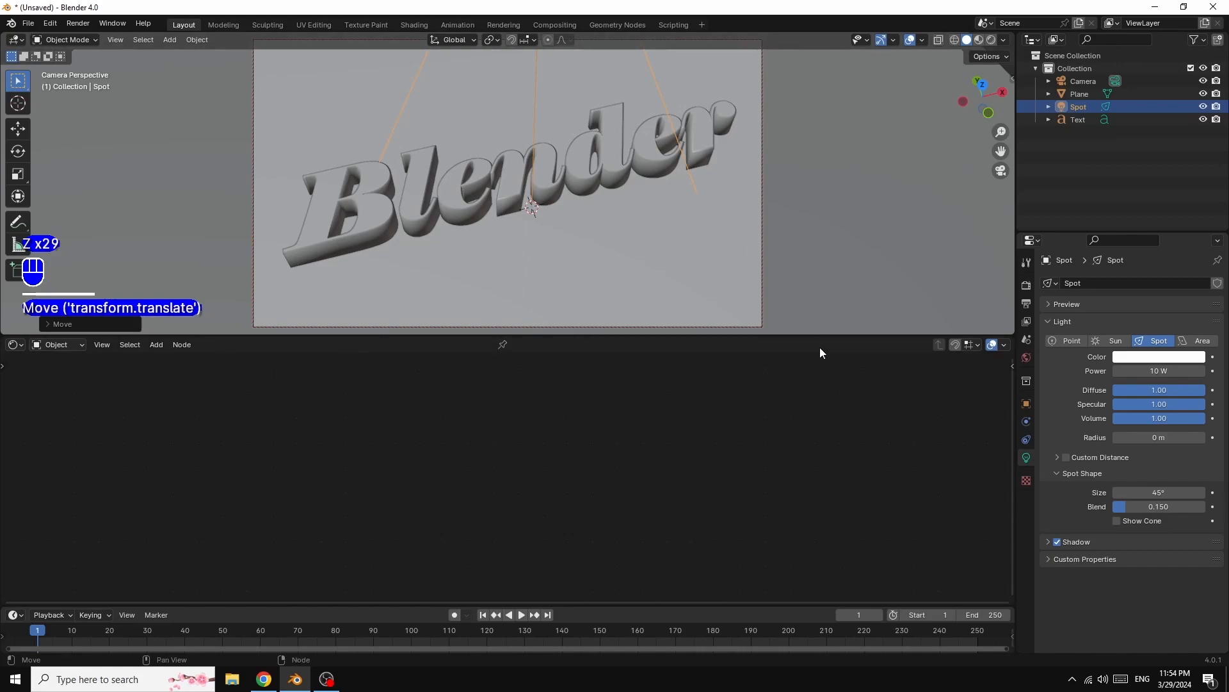
- Scale the spot light to narrow its cone above the text
left_click_drag(819, 336, 833, 613)
scroll(870, 279, "down", 4)
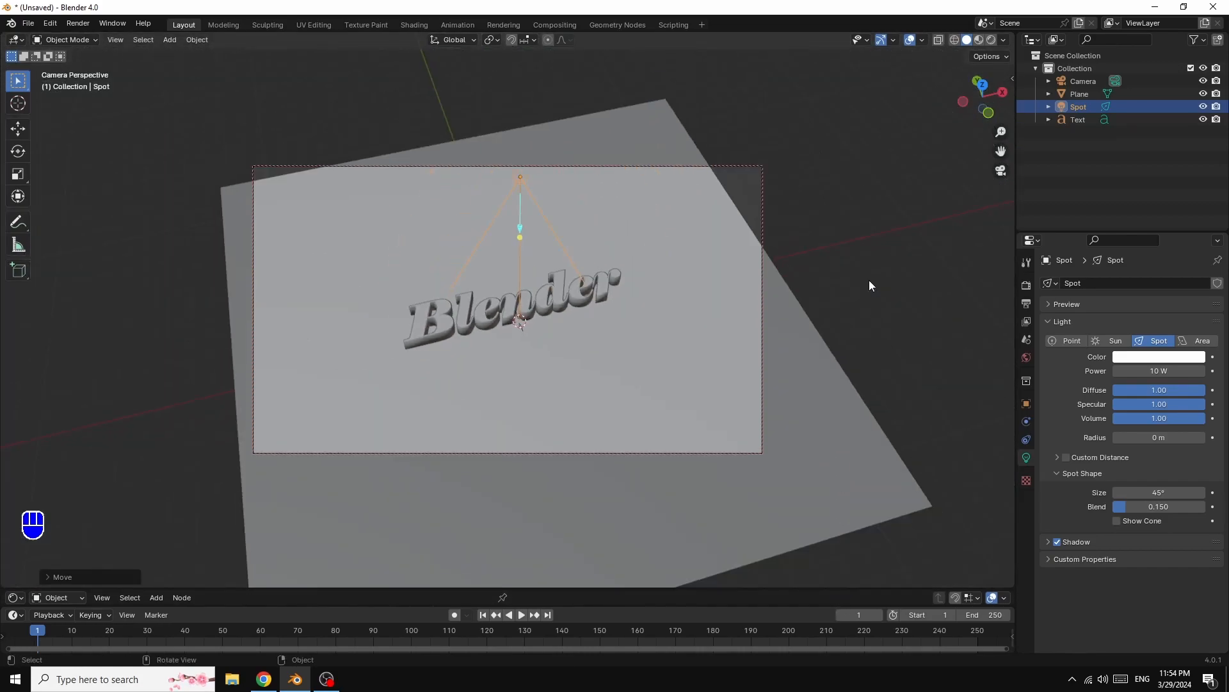
scroll(869, 280, "up", 2)
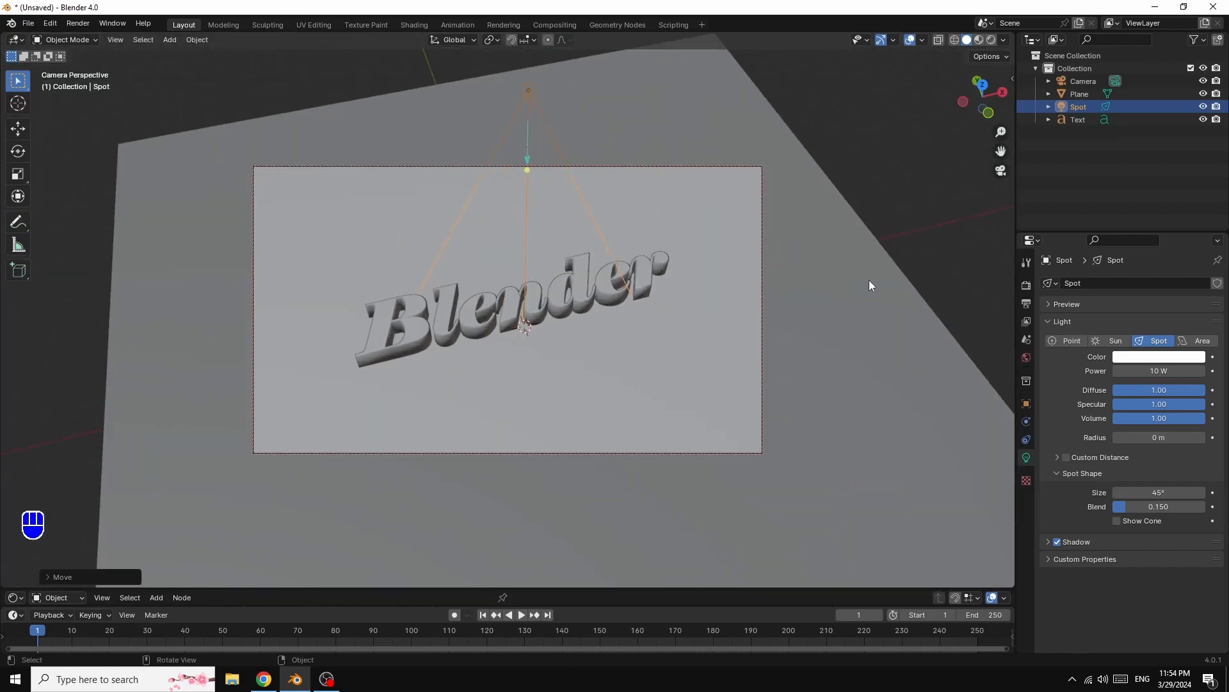
key("s")
key("s")
key("s")
key("s")
key("s")
key("s")
key("s")
key("s")
key("s")
key("s")
key("s")
key("s")
key("s")
key("s")
key("s")
key("s")
key("s")
key("s")
key("s")
key("s")
key("s")
key("s")
key("s")
key("s")
key("s")
key("s")
key("s")
key("s")
key("s")
key("s")
key("s")
key("s")
key("s")
key("s")
key("s")
key("s")
key("s")
key("s")
key("s")
left_click(519, 103)
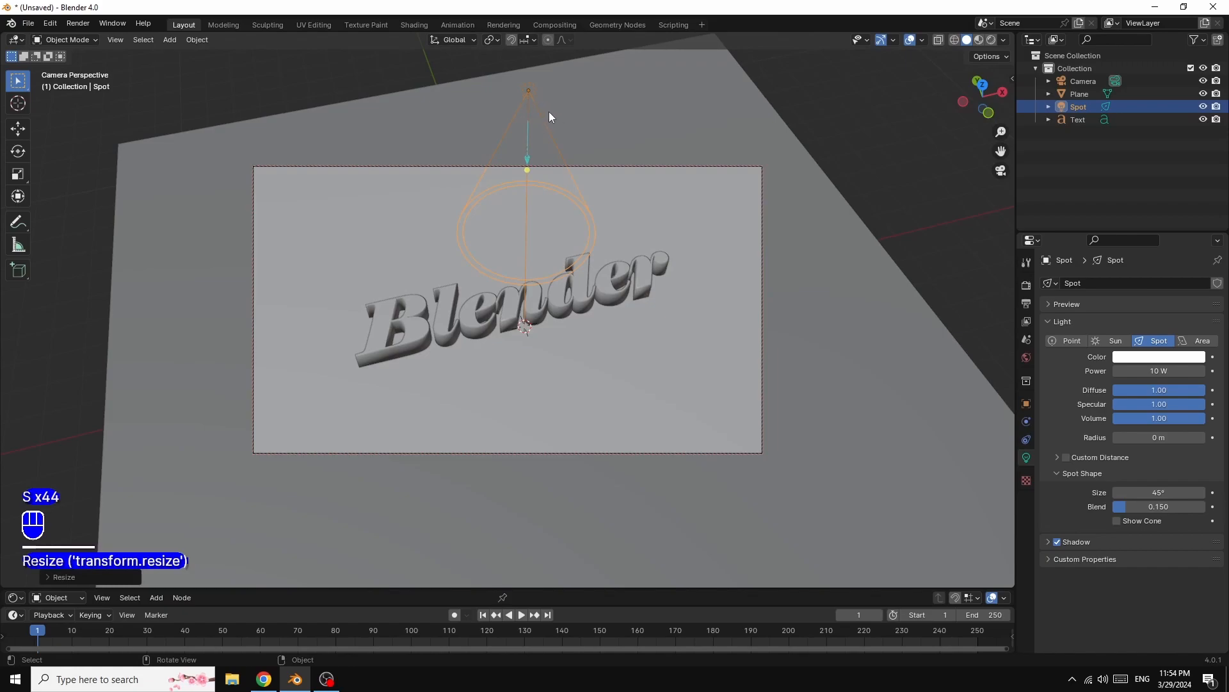
- Move the spot light along the global X axis to the left side of the text
key("g")
key("g")
key("g")
key("g")
key("g")
key("g")
key("x")
key("x")
key("x")
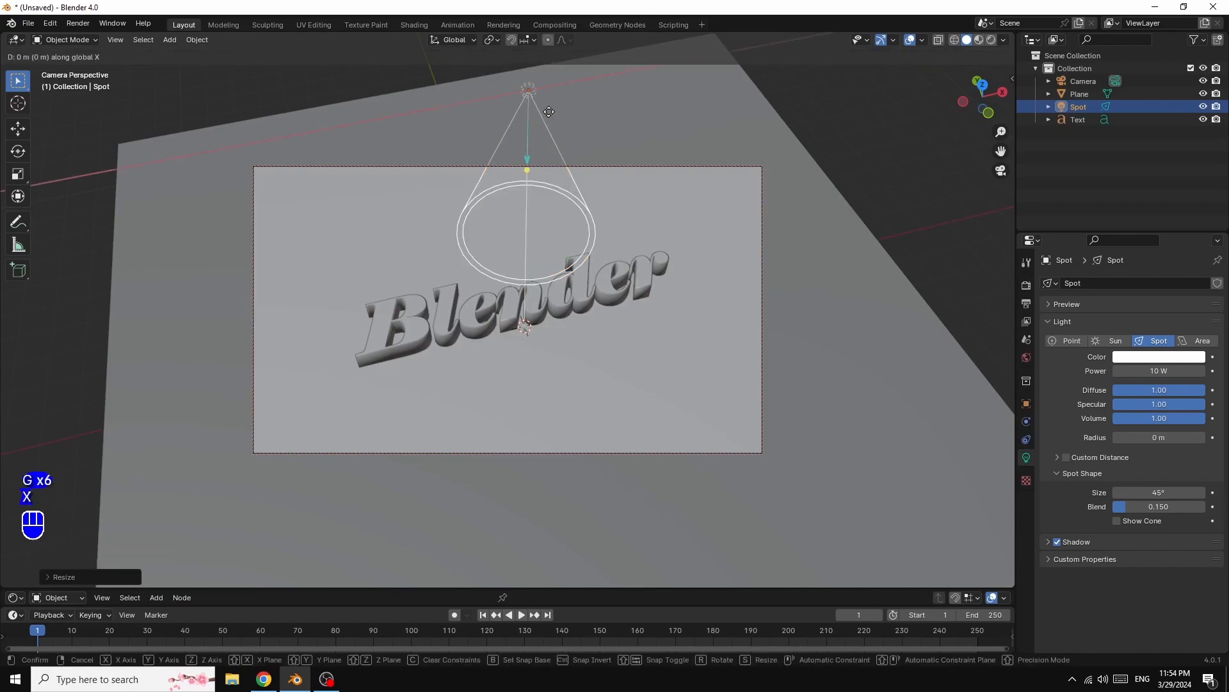
key("x")
key("x")
key("x")
key("x")
key("x")
key("x")
key("x")
key("x")
key("x")
key("x")
key("x")
key("x")
key("x")
key("x")
key("x")
key("x")
key("x")
key("x")
key("x")
key("x")
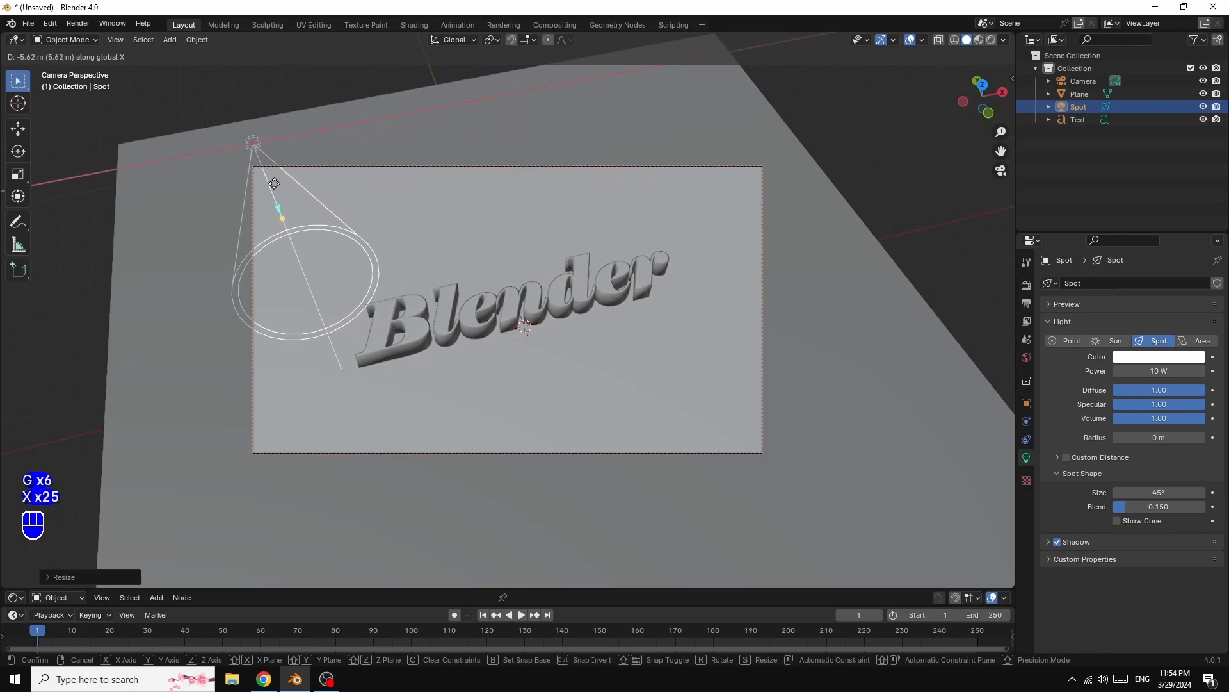
key("x")
key("x")
key("x")
key("x")
key("x")
key("x")
left_click(257, 188)
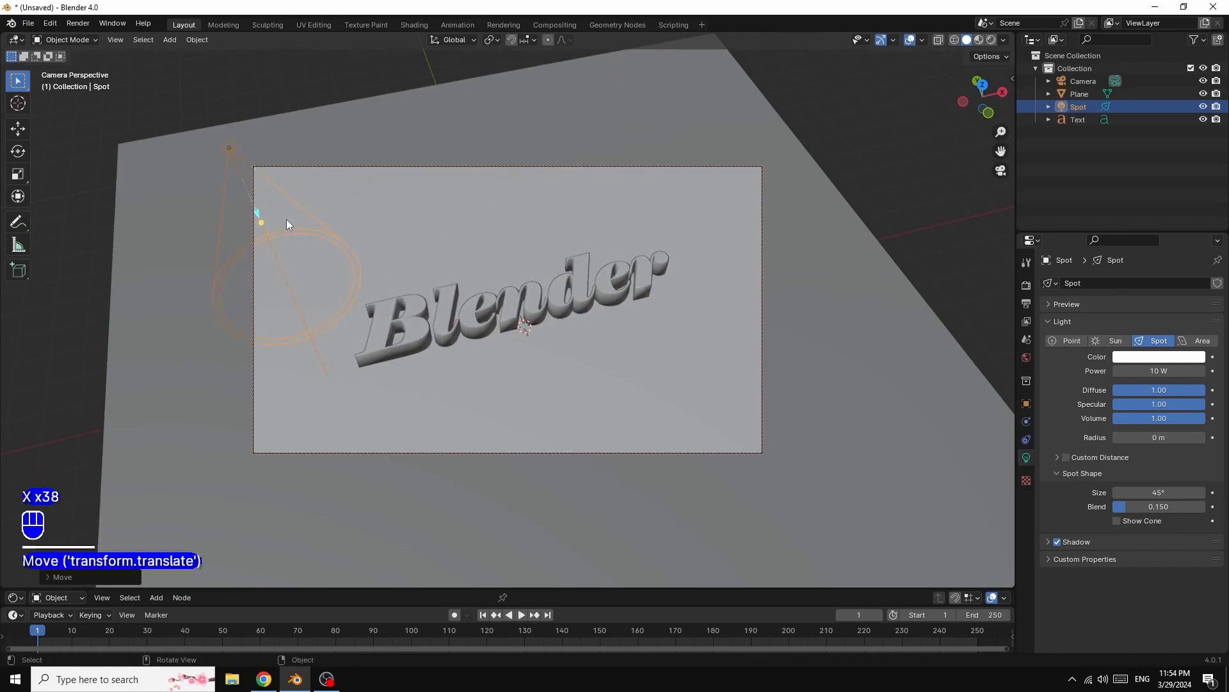
- Rotate the spot light about the global Y axis, roughly 27°, so it points toward the text
key("r")
key("r")
key("r")
key("r")
key("r")
key("r")
key("r")
key("r")
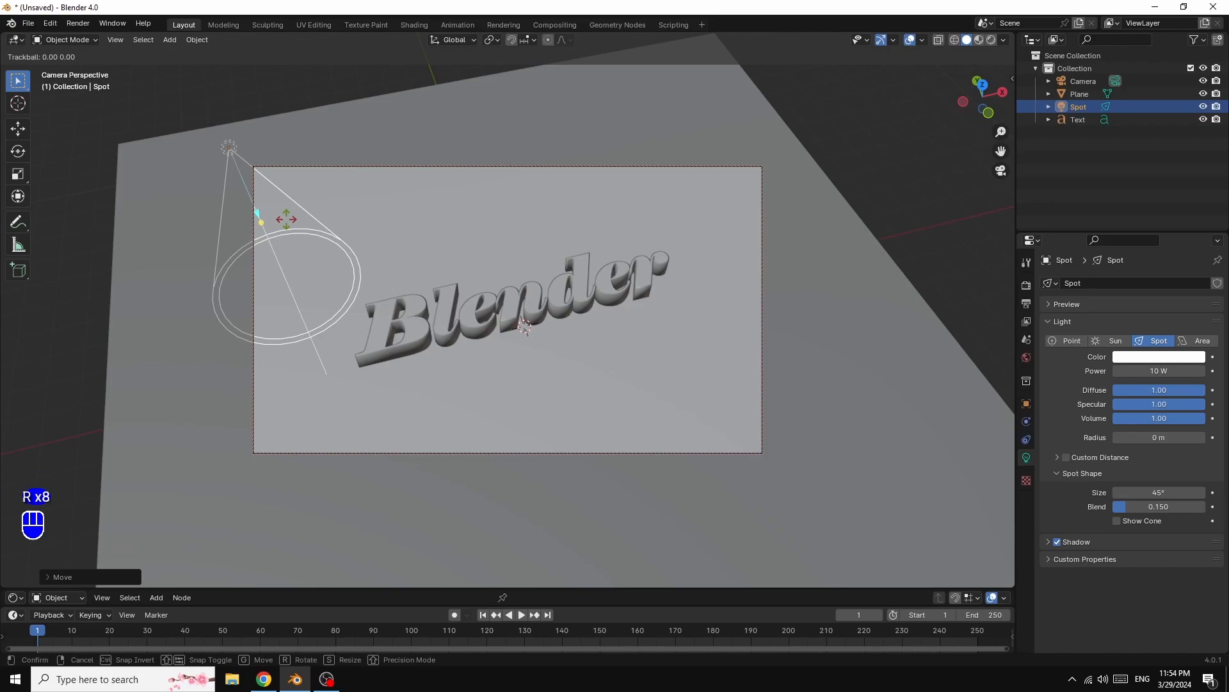
key("r")
key("r")
key("y")
key("y")
key("y")
key("y")
key("y")
key("y")
key("y")
key("y")
key("y")
key("y")
key("y")
key("y")
key("y")
key("y")
key("y")
key("y")
key("y")
key("y")
key("y")
key("y")
key("y")
key("y")
key("y")
key("y")
key("y")
key("y")
key("y")
key("y")
key("y")
key("y")
key("y")
key("y")
key("y")
key("y")
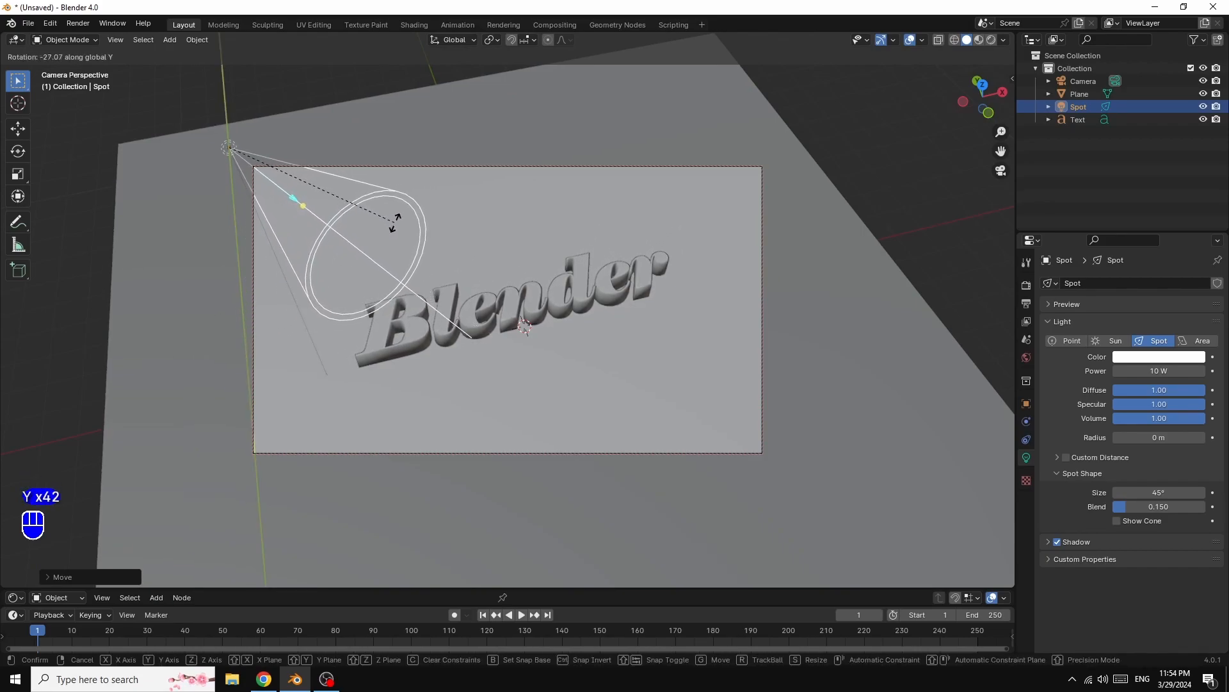
key("y")
key("y")
key("y")
key("y")
key("y")
key("y")
key("y")
left_click(394, 222)
key("y")
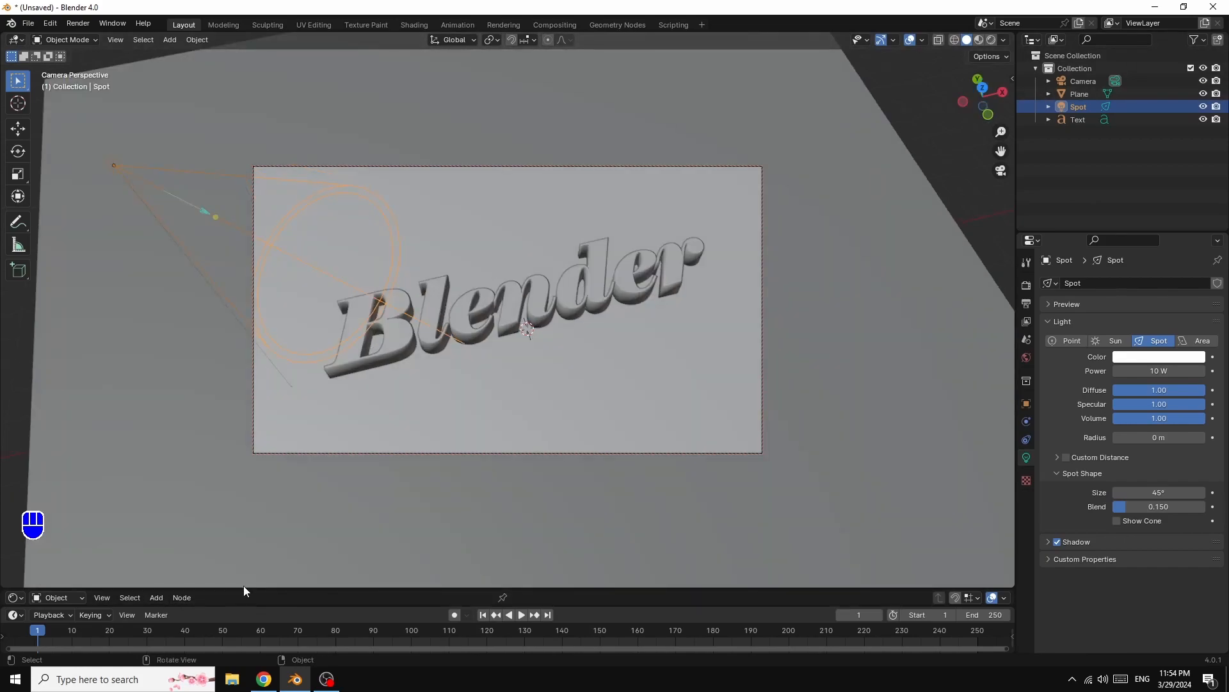
- Switch the viewport to Material Preview shading and create a new material for the ground plane
left_click_drag(244, 585, 258, 344)
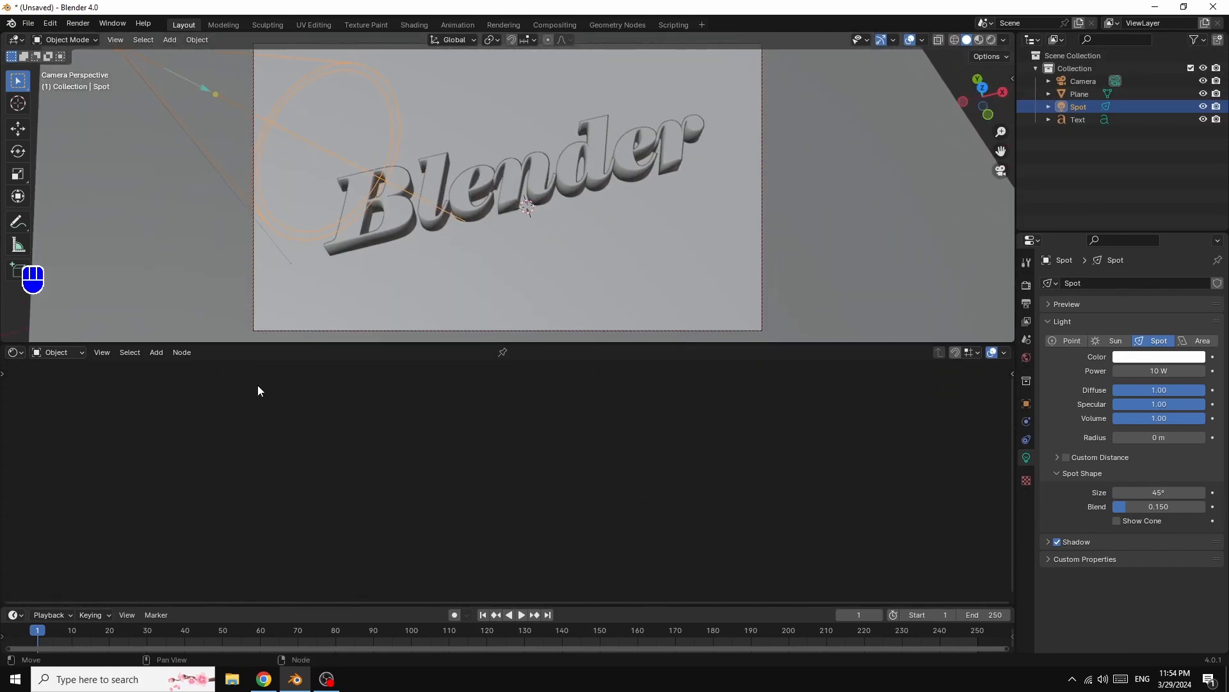
left_click(978, 40)
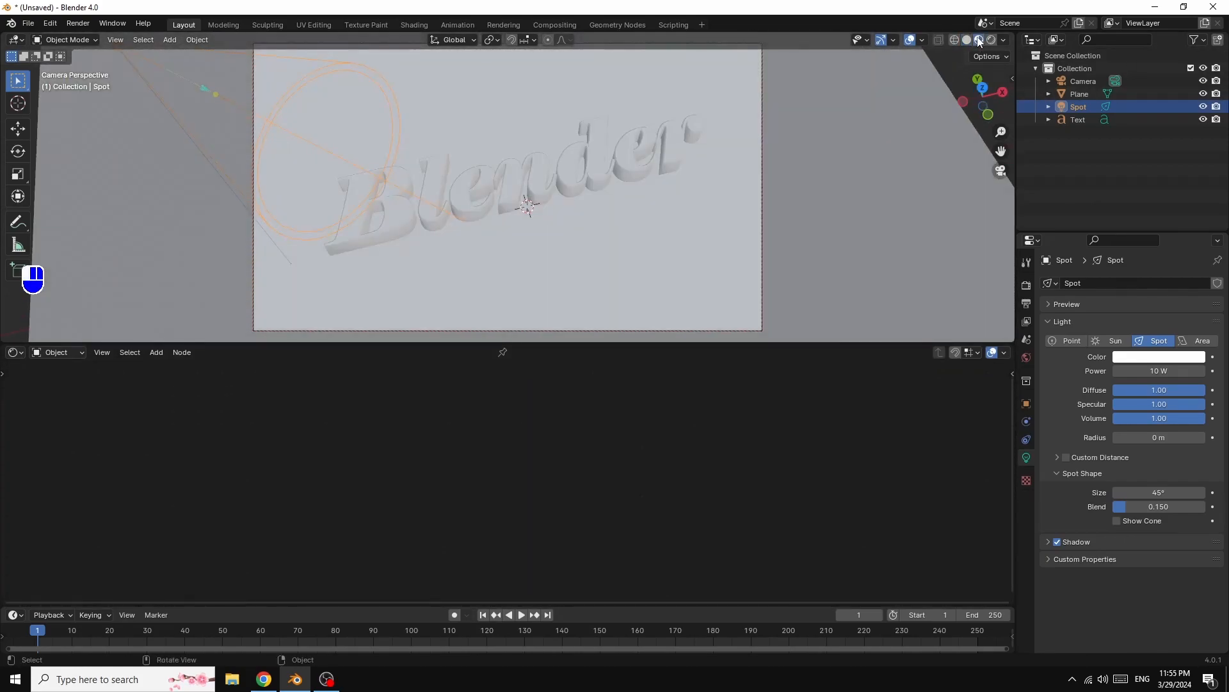
left_click(842, 215)
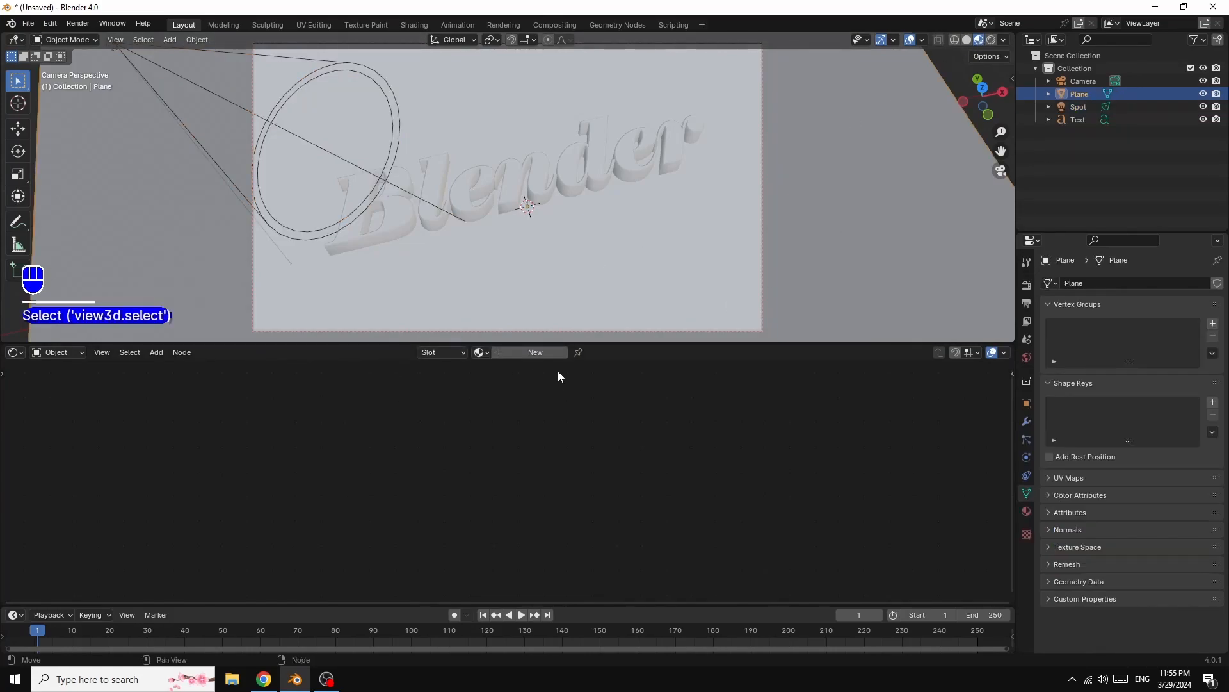
left_click(535, 356)
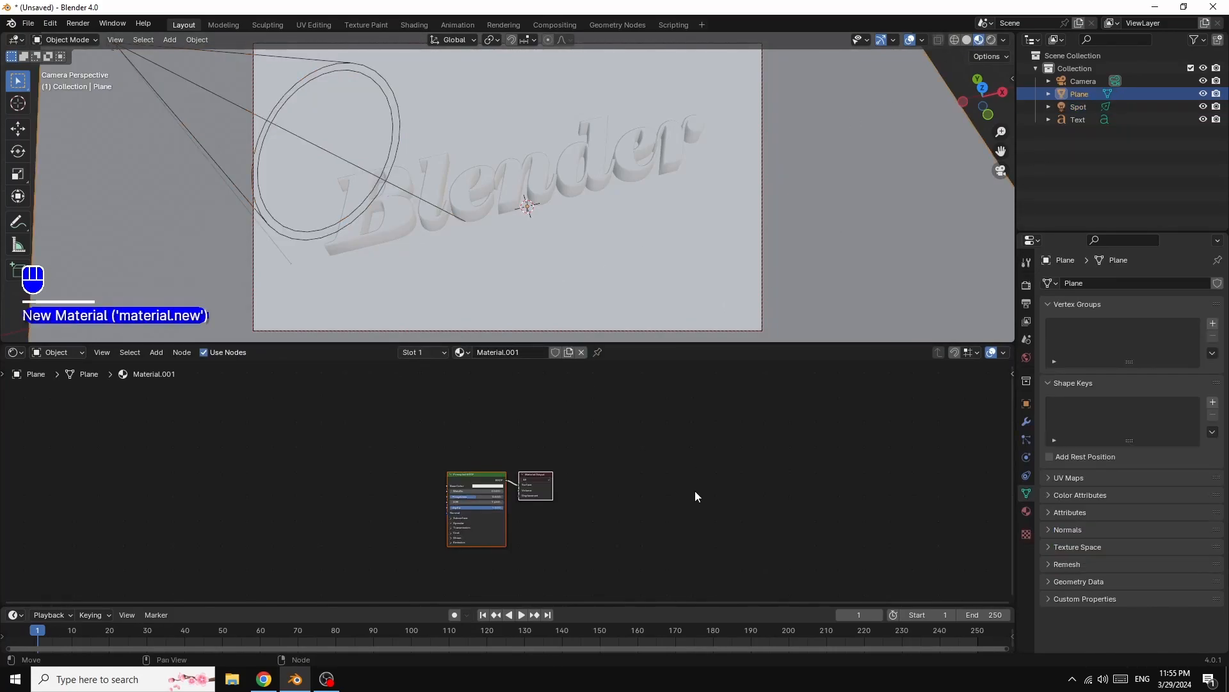
- Set the plane material's Metallic value to 1 in the Principled BSDF node
scroll(701, 498, "up", 4)
left_click_drag(468, 458, 641, 380)
left_click_drag(536, 428, 669, 428)
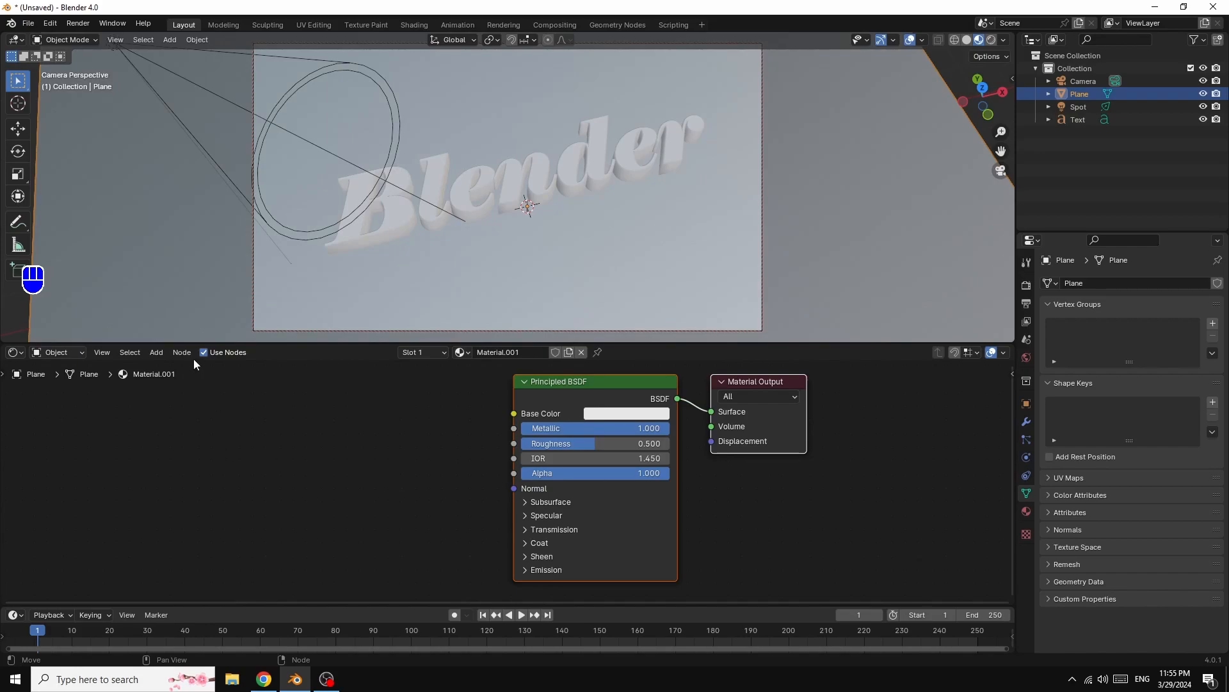
- Add a Color Ramp node and connect its Color output to the Principled BSDF's Base Color
left_click(157, 353)
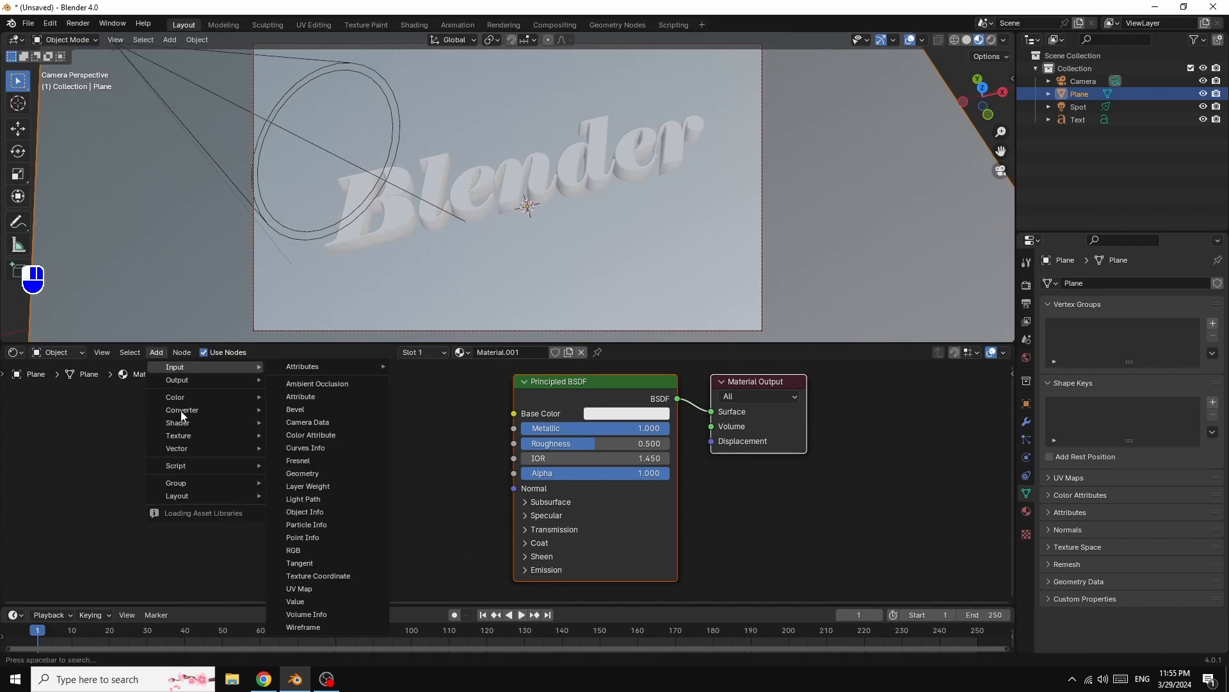
mouse_move(167, 409)
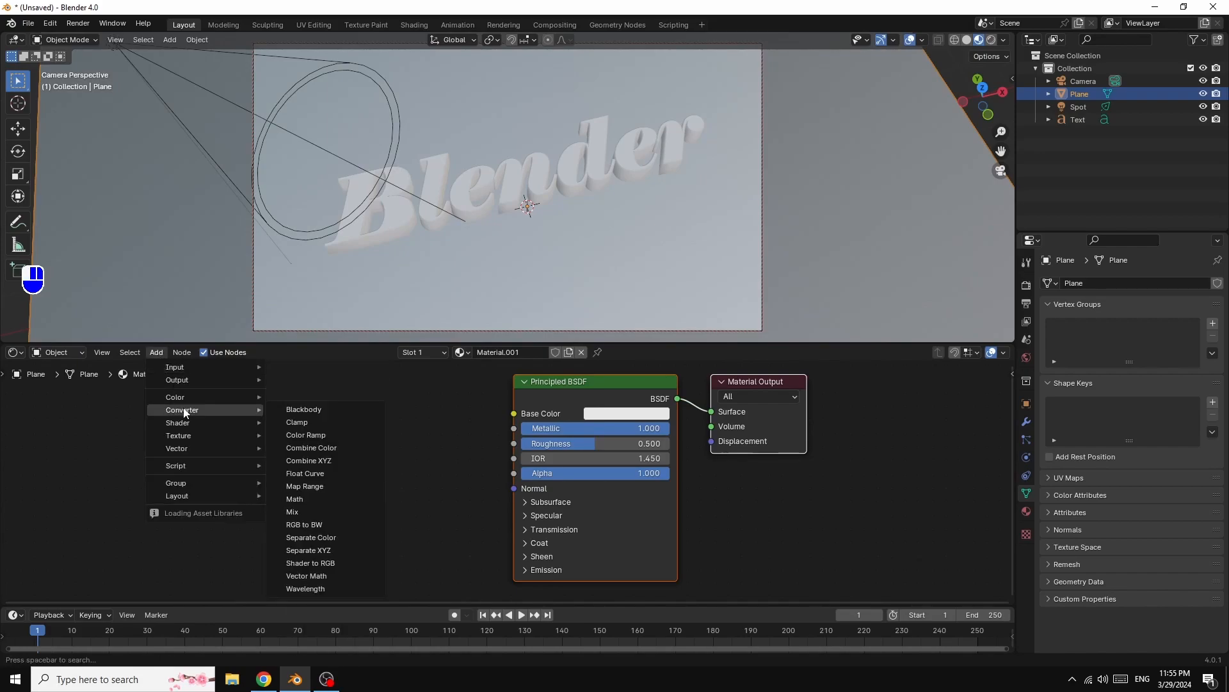
left_click(318, 436)
left_click(473, 442)
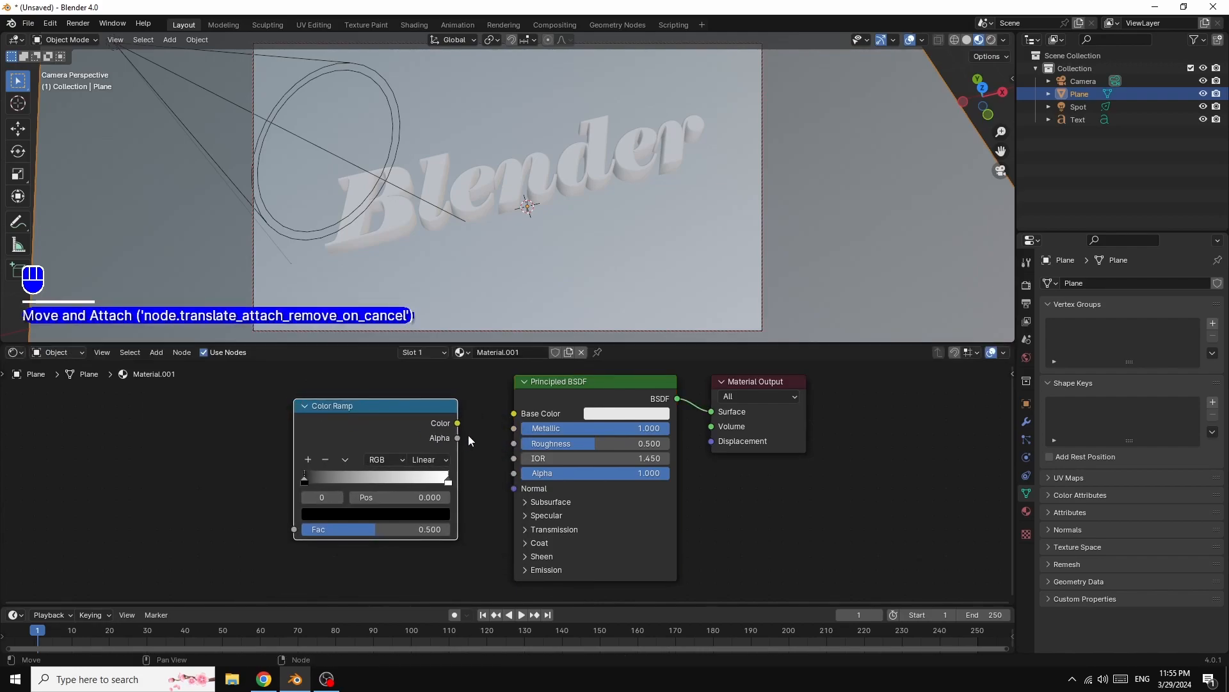
left_click_drag(458, 423, 513, 415)
- Add a Noise Texture node and connect its Fac output to the Color Ramp's Fac input
left_click(156, 352)
mouse_move(182, 436)
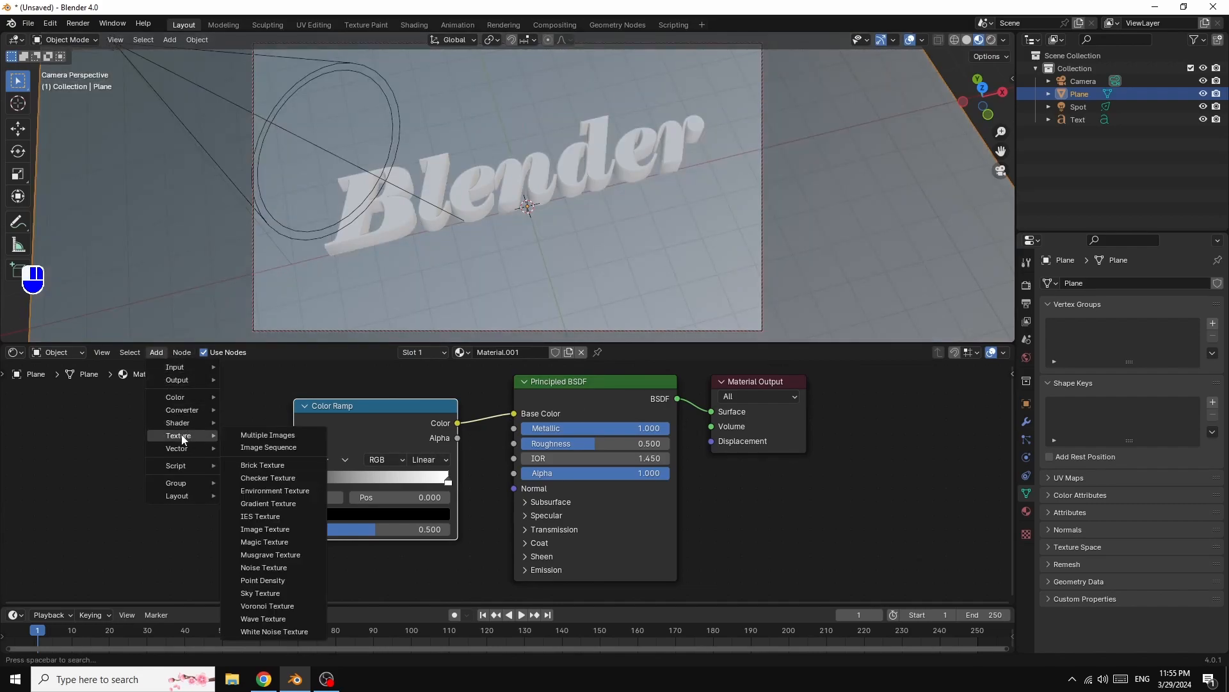
left_click(268, 569)
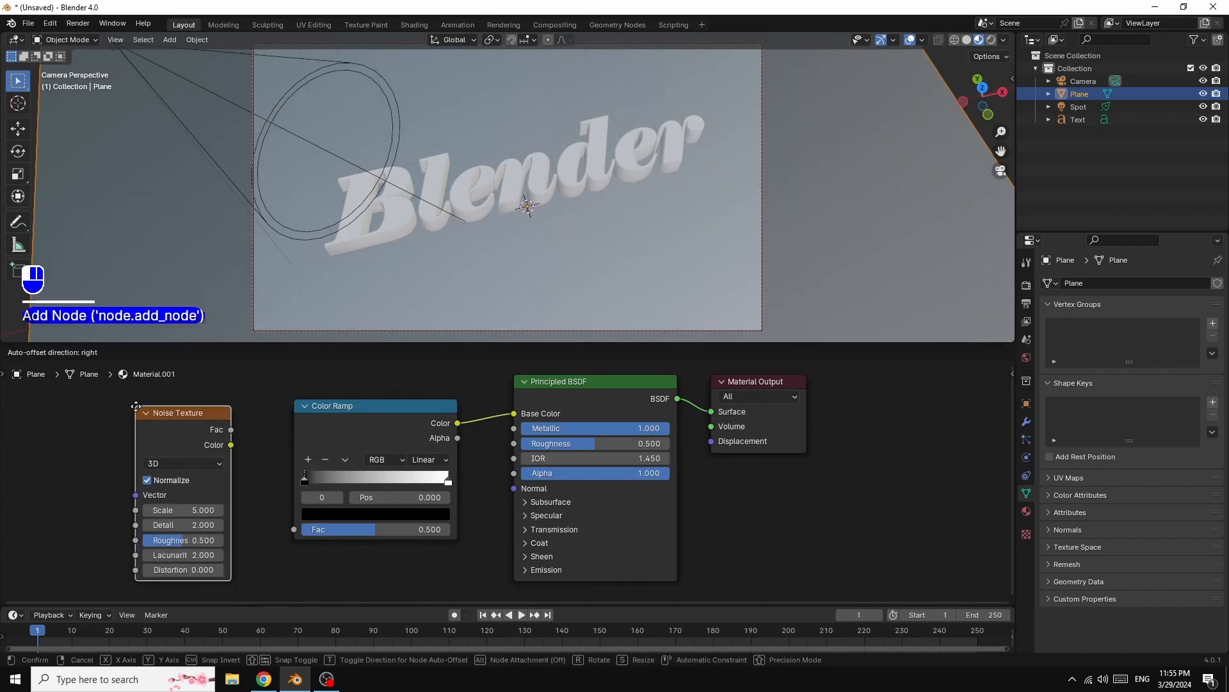
left_click(243, 458)
left_click_drag(232, 429, 294, 529)
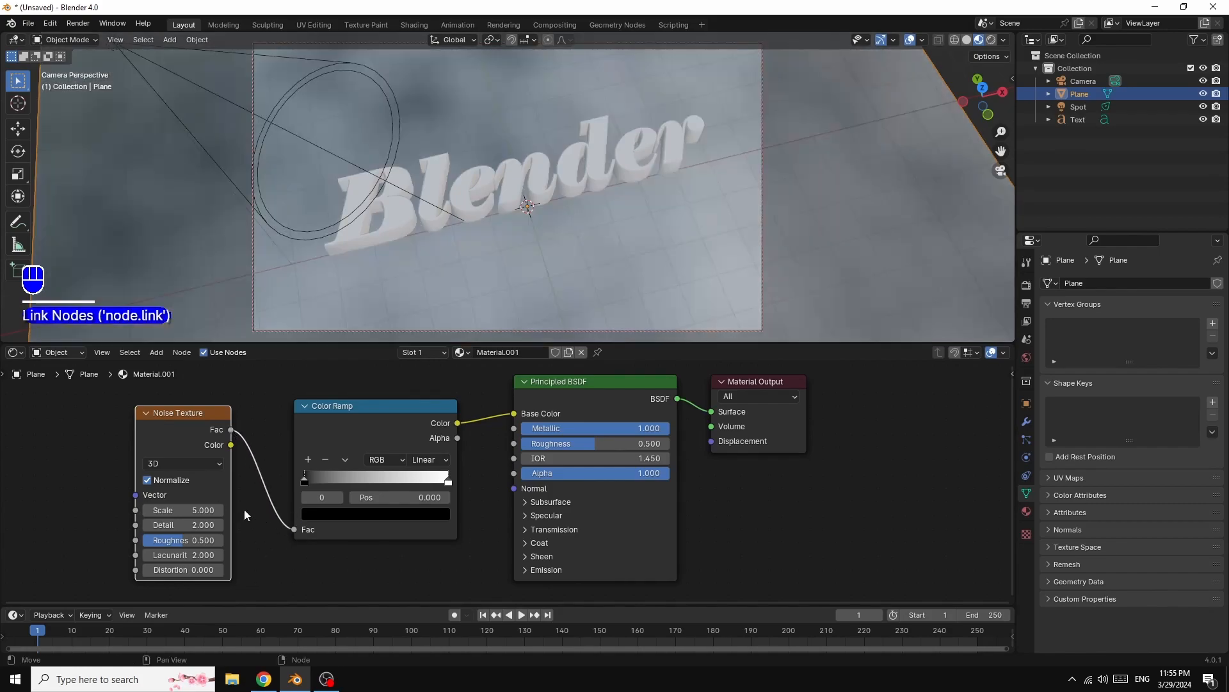
- Rearrange the Noise Texture and Color Ramp nodes to tidy the node layout
left_click_drag(176, 431, 218, 434)
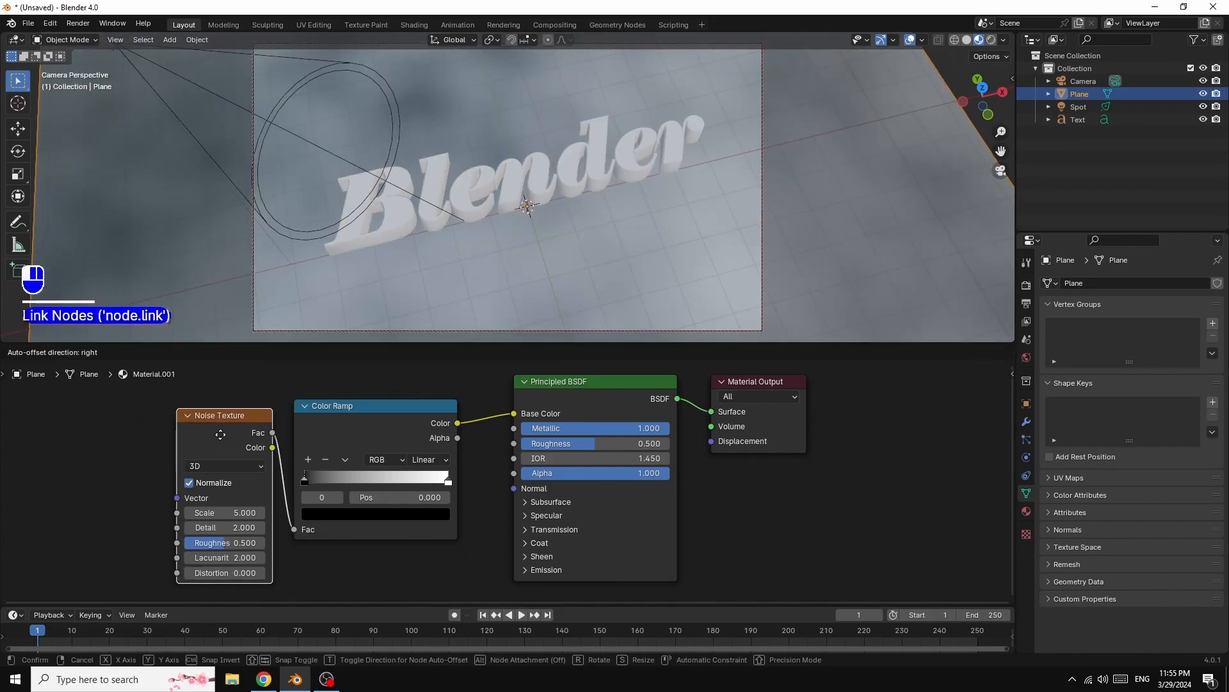
left_click_drag(340, 415, 385, 415)
left_click_drag(220, 431, 248, 439)
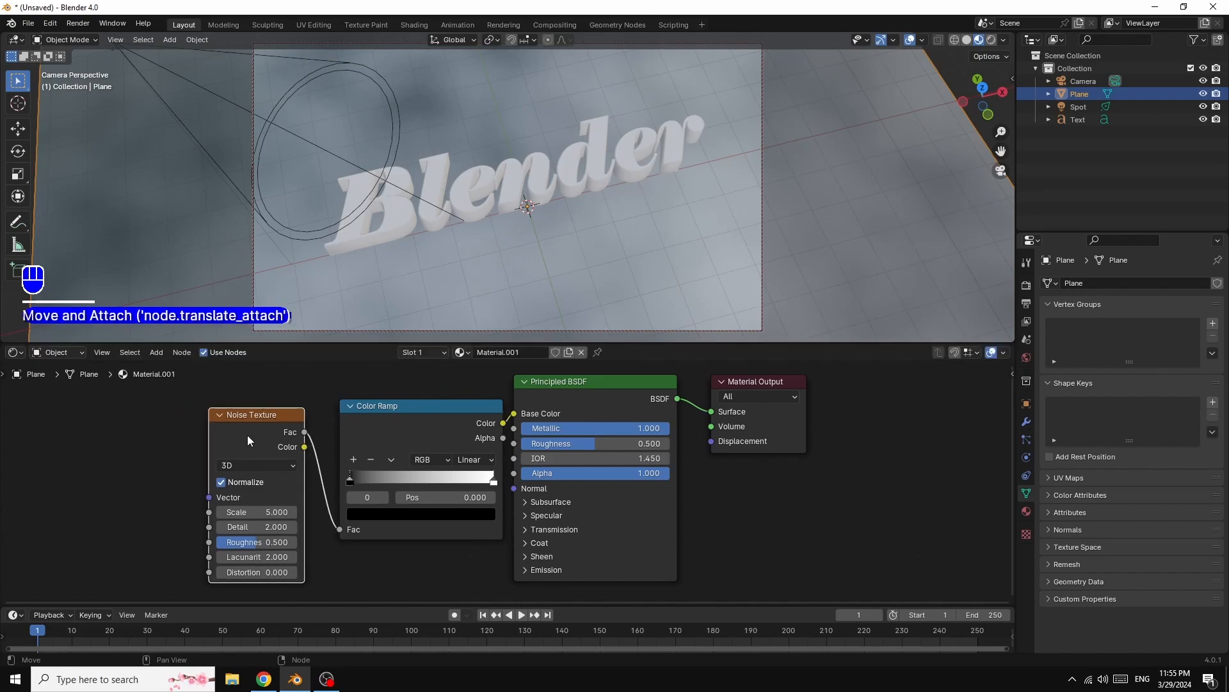
- Add Texture Coordinate and Mapping nodes to the Noise Texture using Node Wrangler's texture setup
key("ctrl")
key("ctrl+t")
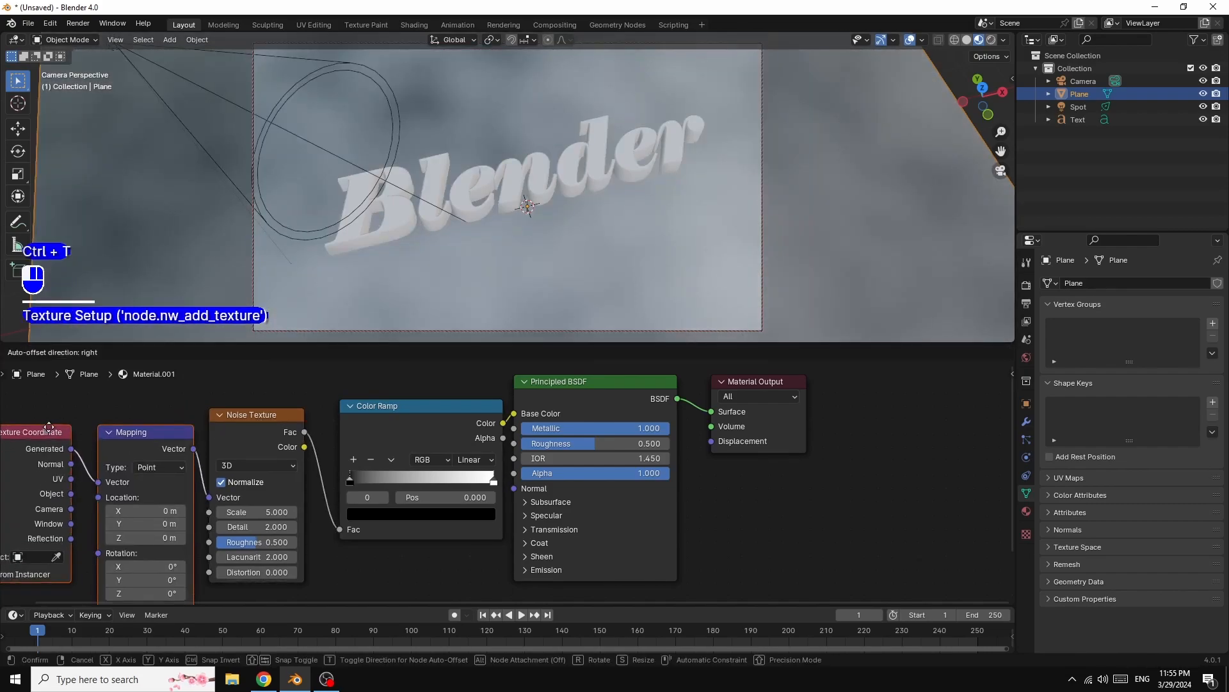
left_click(52, 424)
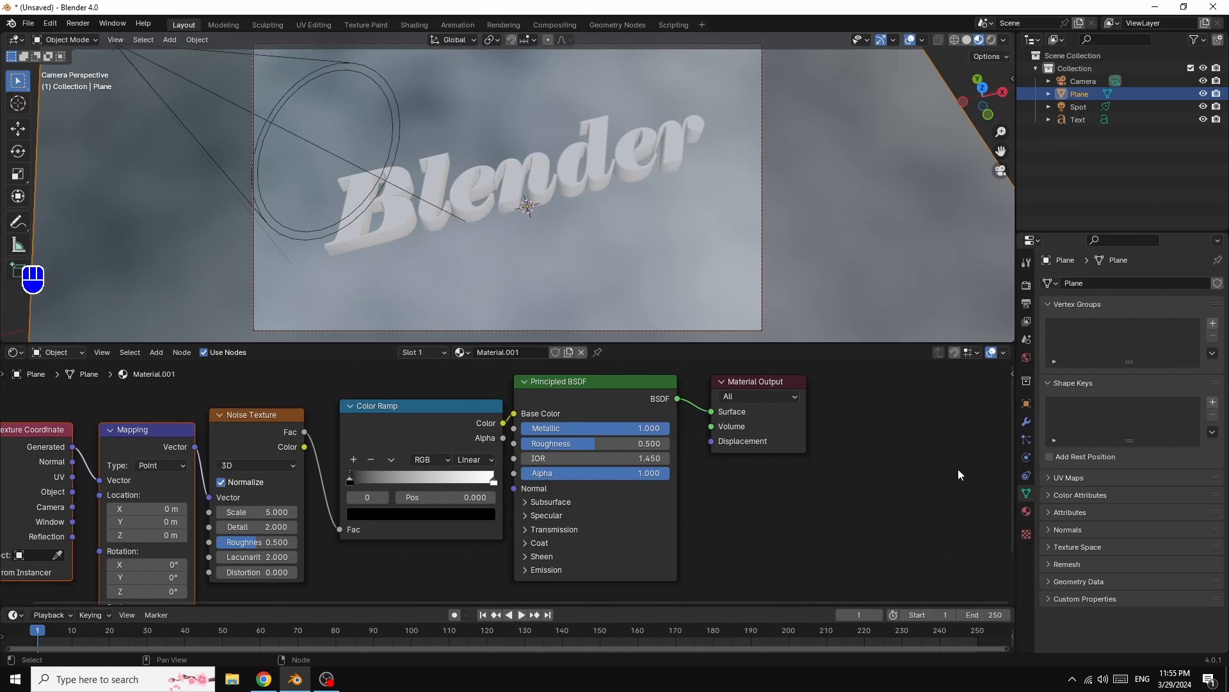
key("Home")
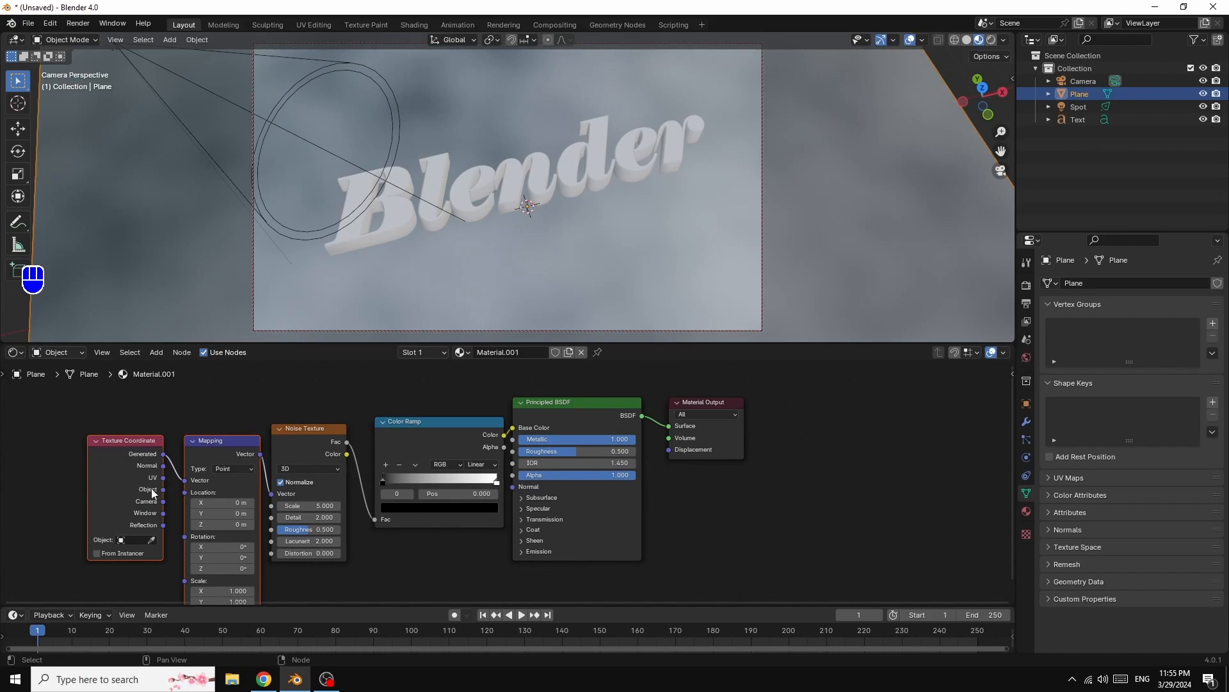
- Connect the Texture Coordinate's Object output to the Mapping node's Vector input and reposition the node tree
left_click_drag(167, 489, 185, 480)
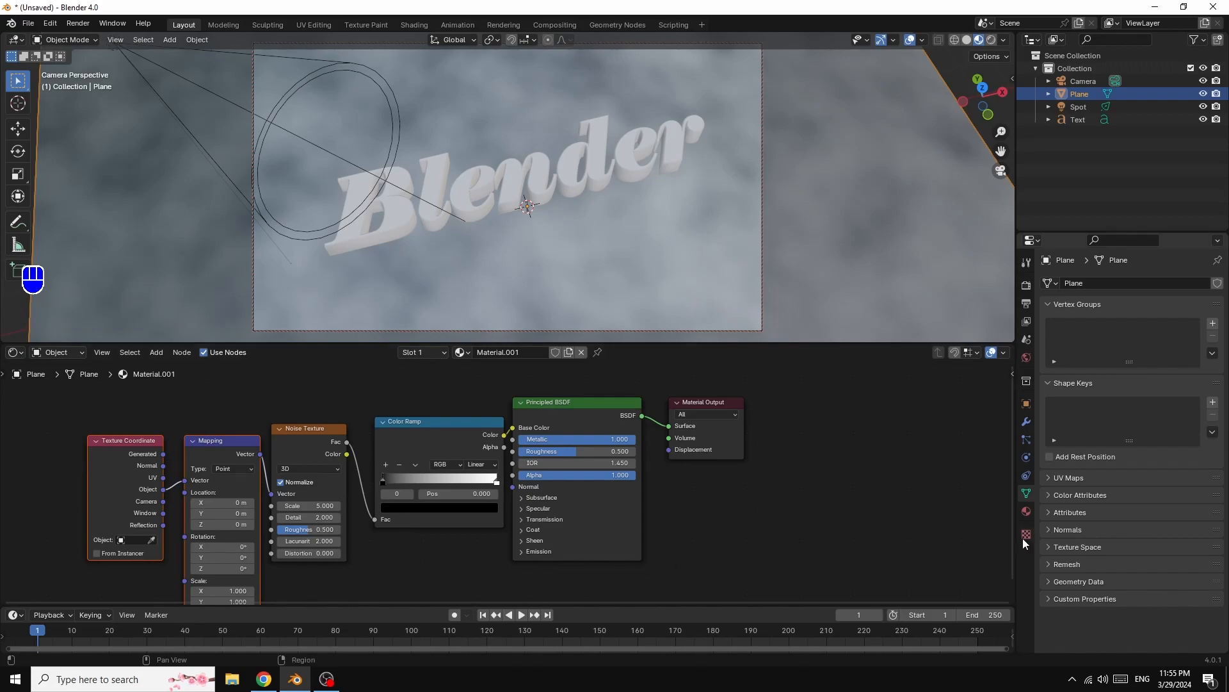
left_click_drag(64, 421, 916, 600)
left_click_drag(426, 443, 547, 423)
scroll(862, 527, "up", 1)
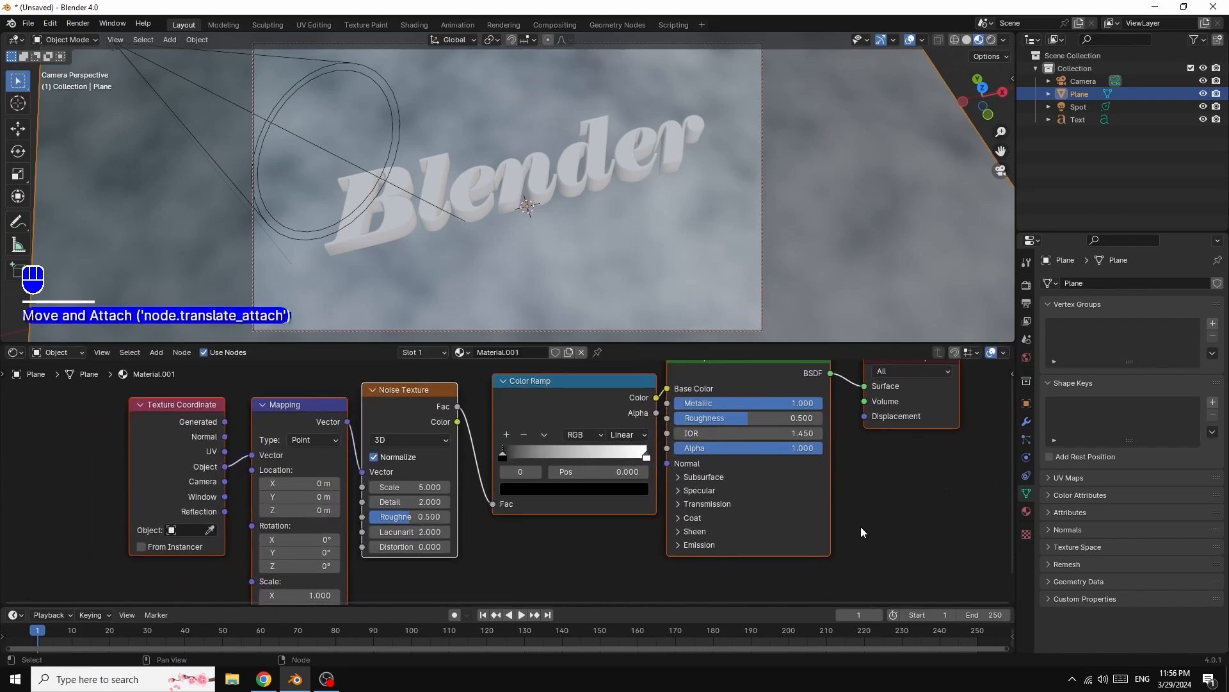
left_click_drag(284, 407, 283, 390)
left_click(478, 559)
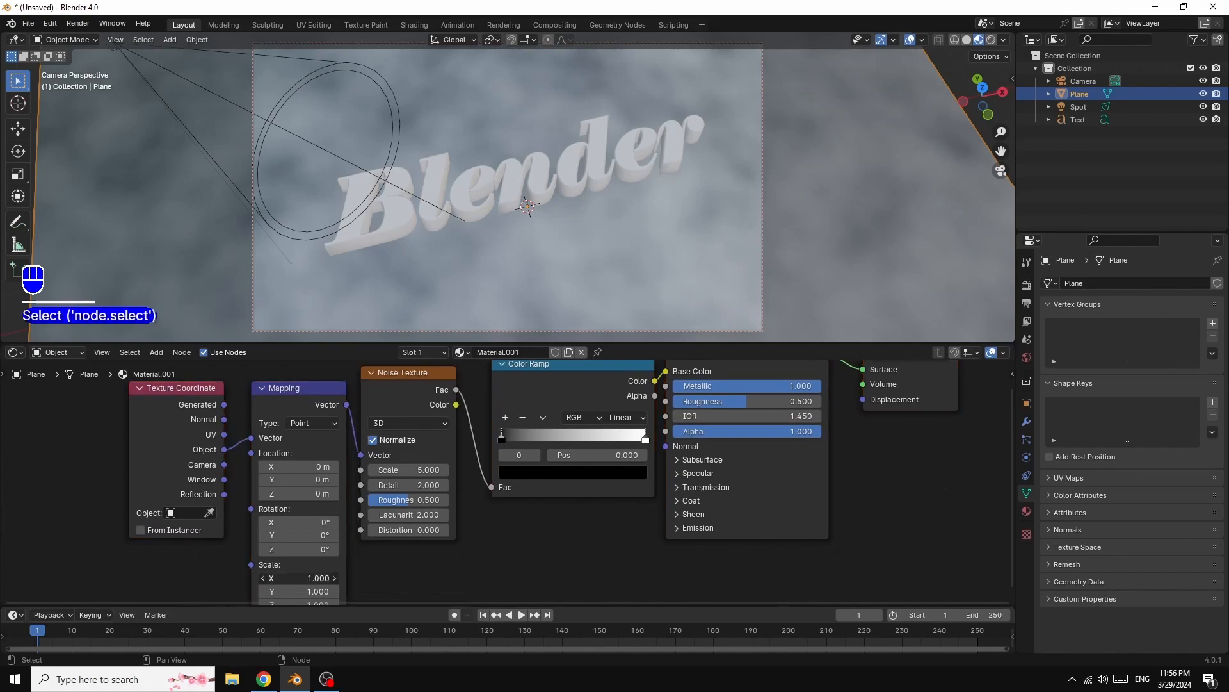
- Set the Mapping scale to 20 and slide the Color Ramp's black stop to about 0.359
left_click(329, 576)
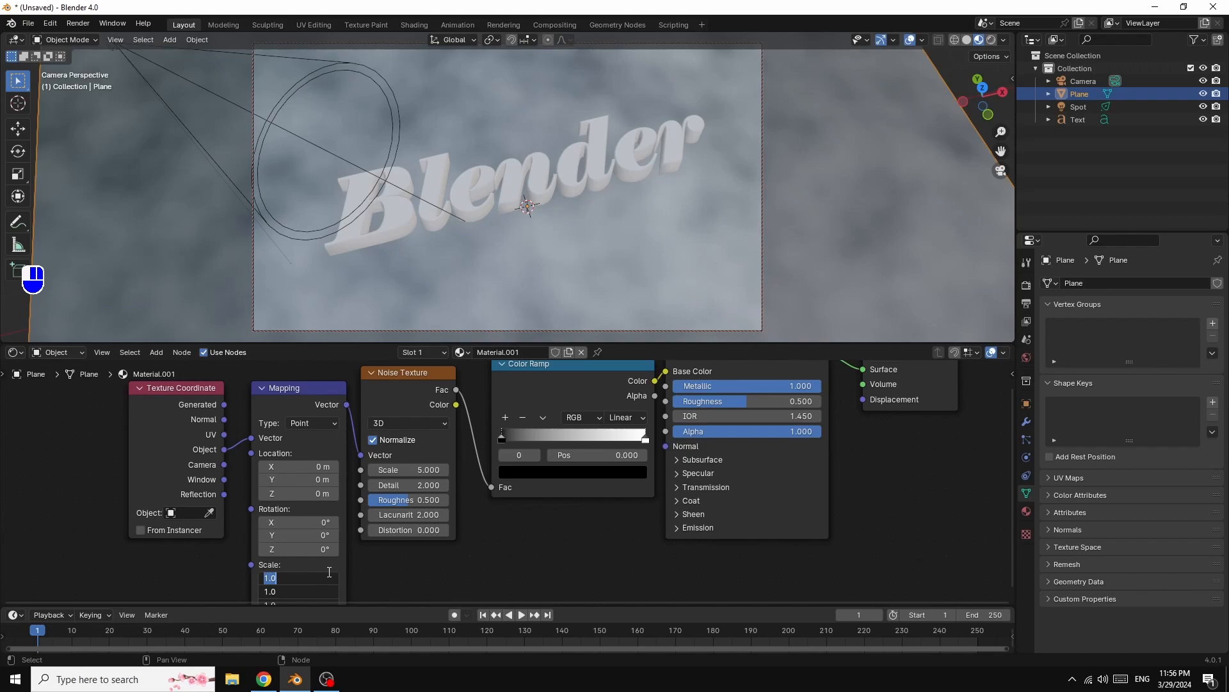
type("20")
key("Return")
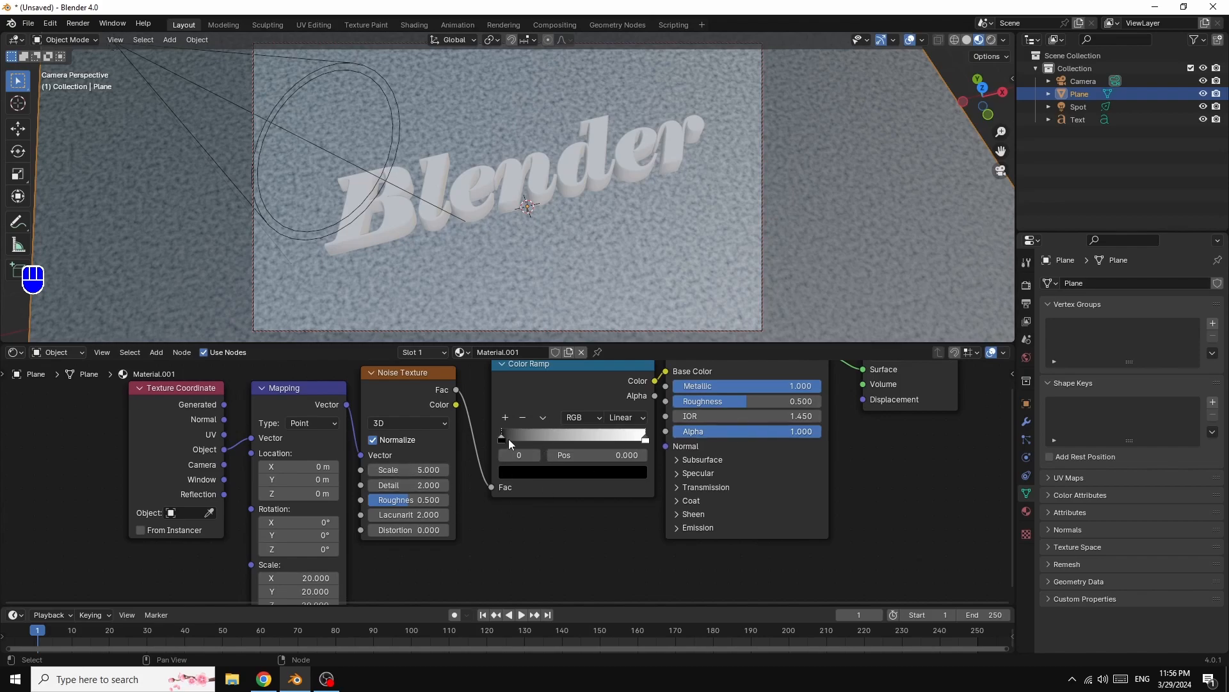
left_click_drag(503, 437, 558, 440)
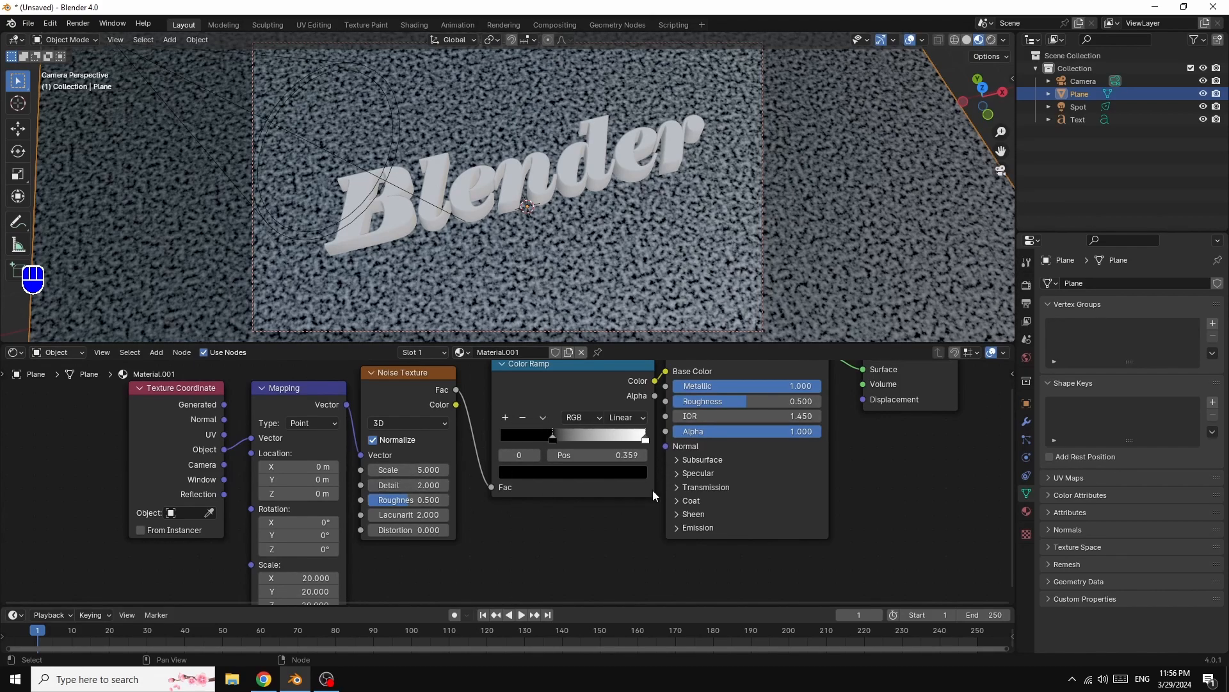
- Add a Bump node and connect its Normal output to the Principled BSDF's Normal input
left_click(155, 351)
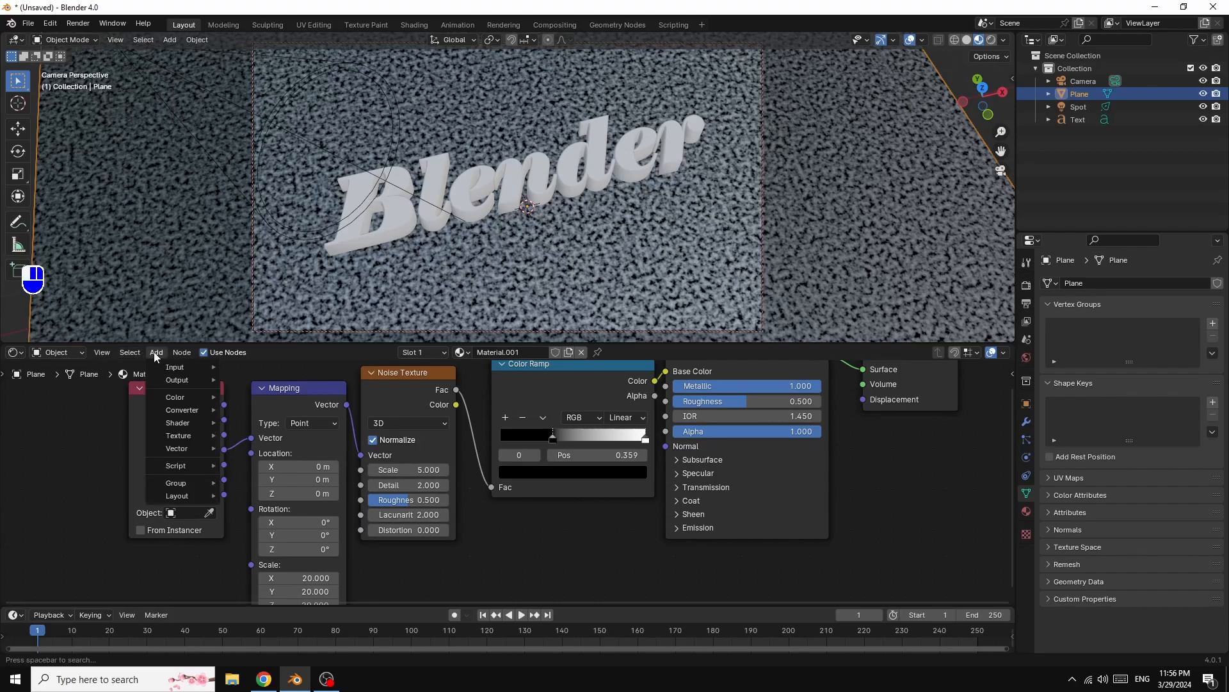
mouse_move(170, 426)
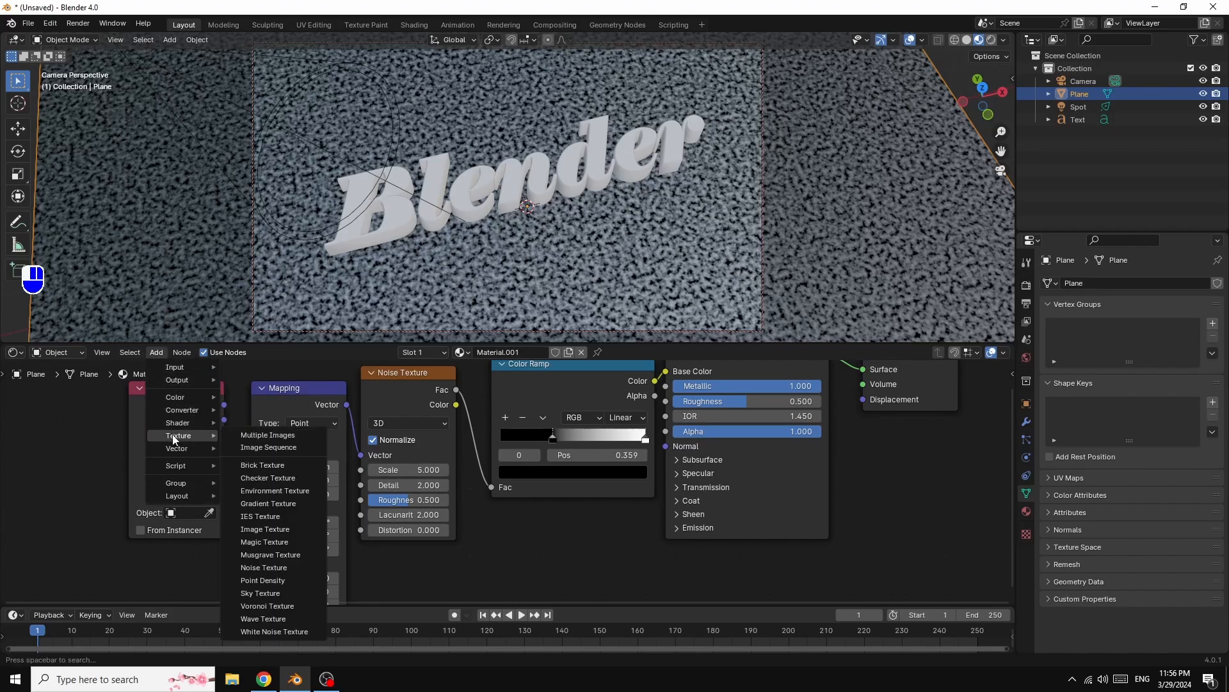
mouse_move(175, 453)
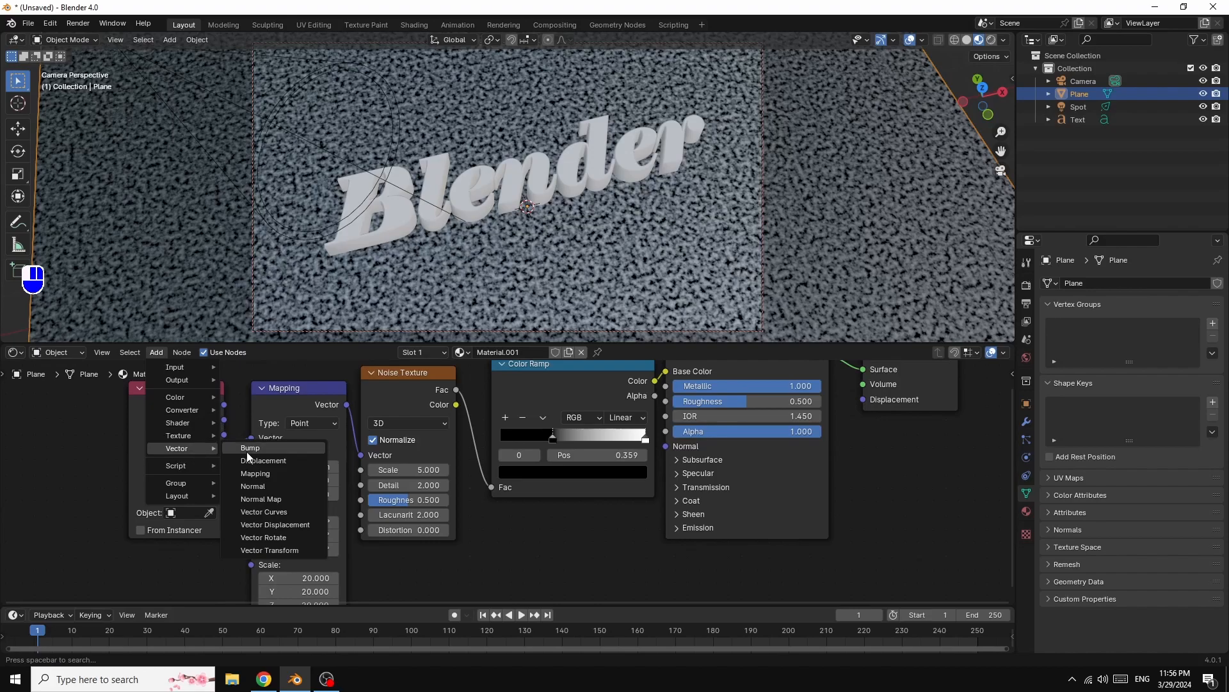
left_click(264, 446)
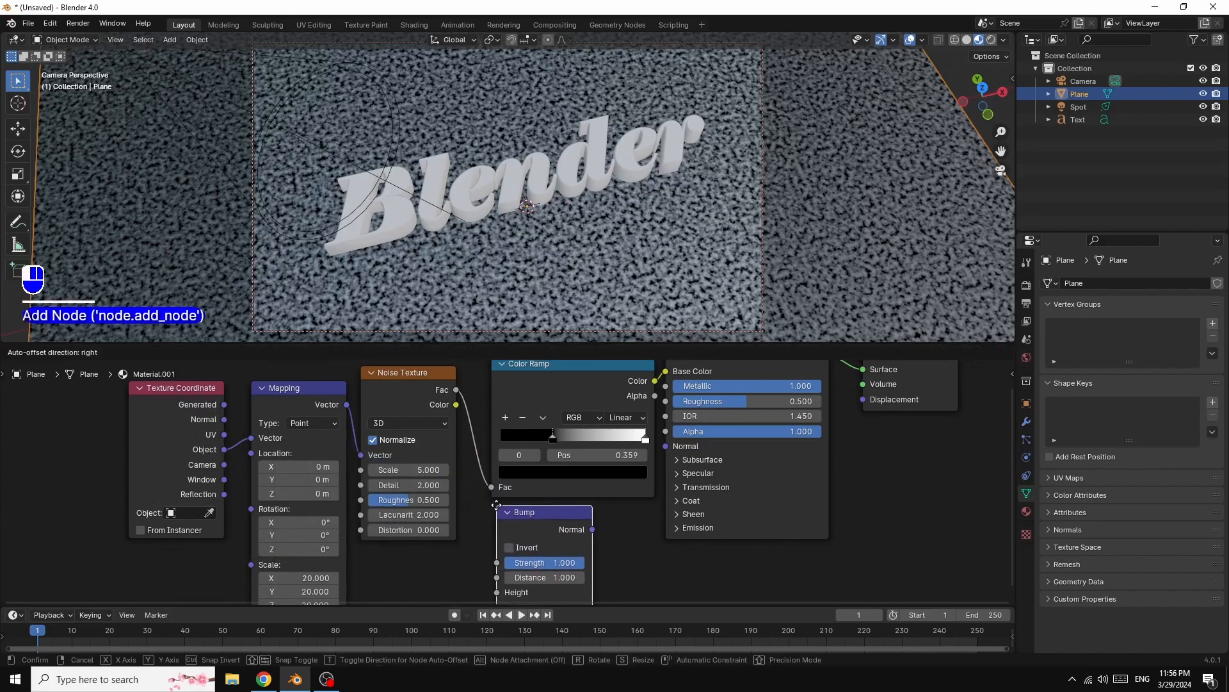
left_click(513, 516)
scroll(700, 517, "down", 1)
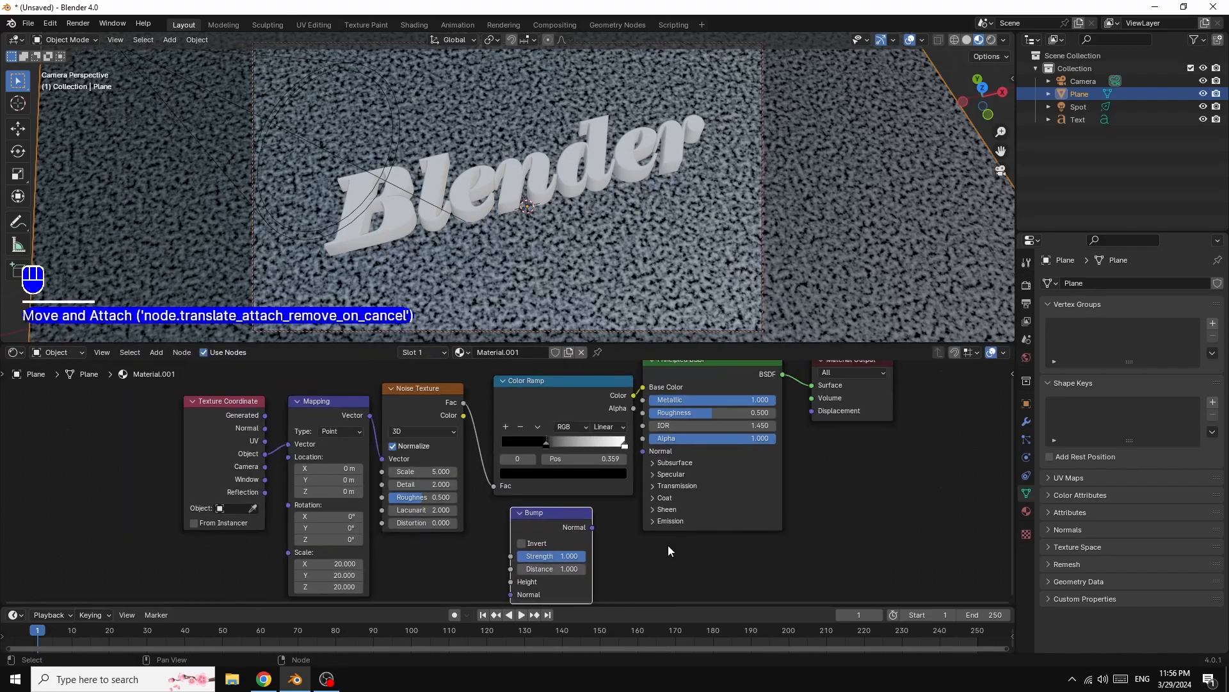
left_click_drag(593, 527, 642, 451)
- Rearrange the Principled BSDF, Material Output, Color Ramp, Bump and Mapping nodes into a tidy layout
left_click_drag(689, 372, 714, 396)
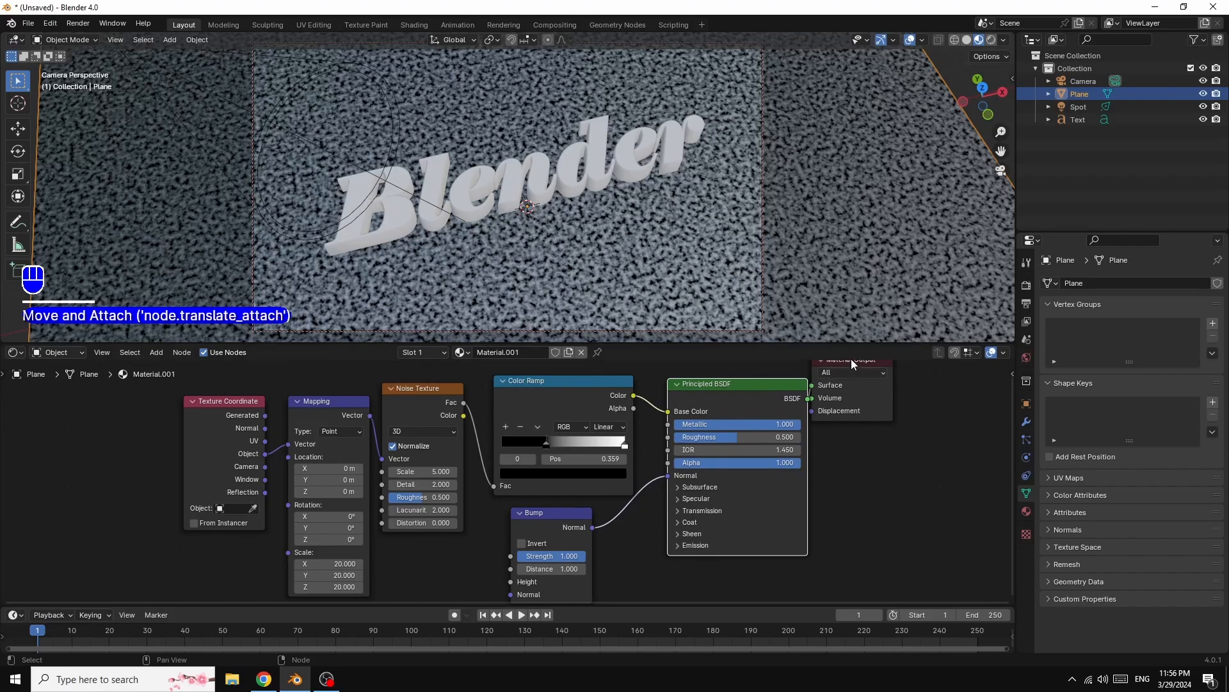
left_click_drag(850, 364, 933, 400)
left_click_drag(743, 384, 809, 381)
left_click_drag(552, 391, 601, 373)
left_click_drag(544, 531, 622, 510)
left_click_drag(421, 415, 429, 393)
left_click_drag(327, 419, 318, 383)
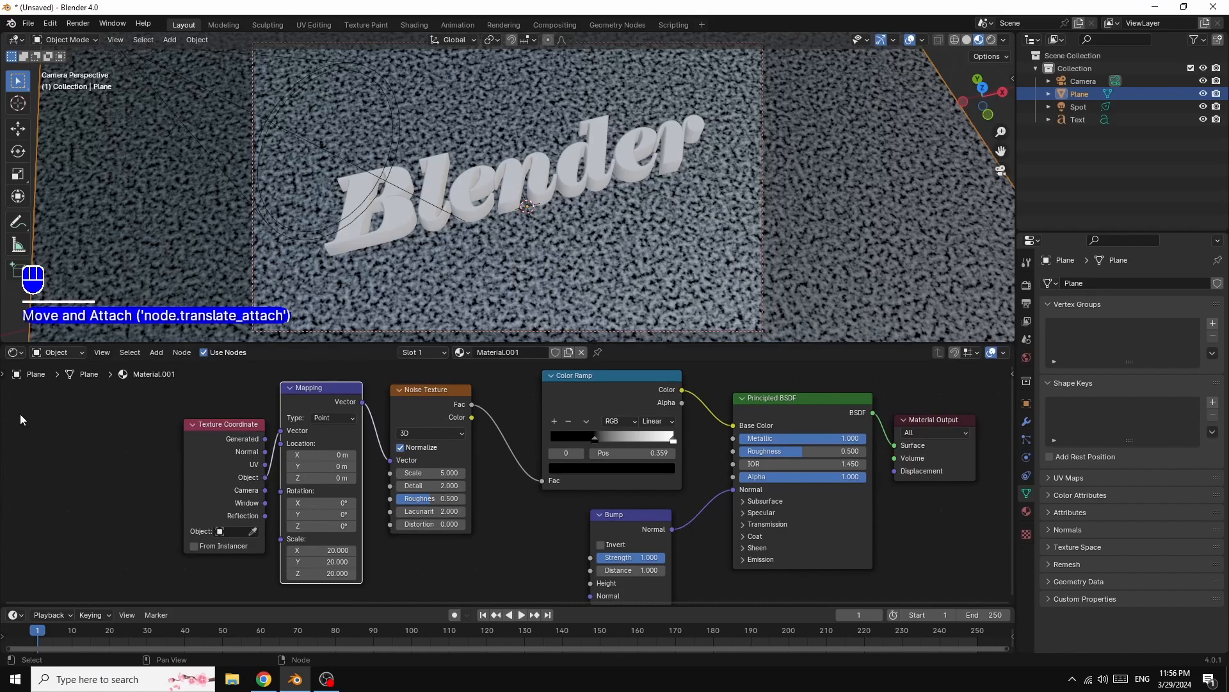
- Add a second Color Ramp, feeding the Noise Texture's Fac into it and its Color into the Bump's Height
left_click(155, 355)
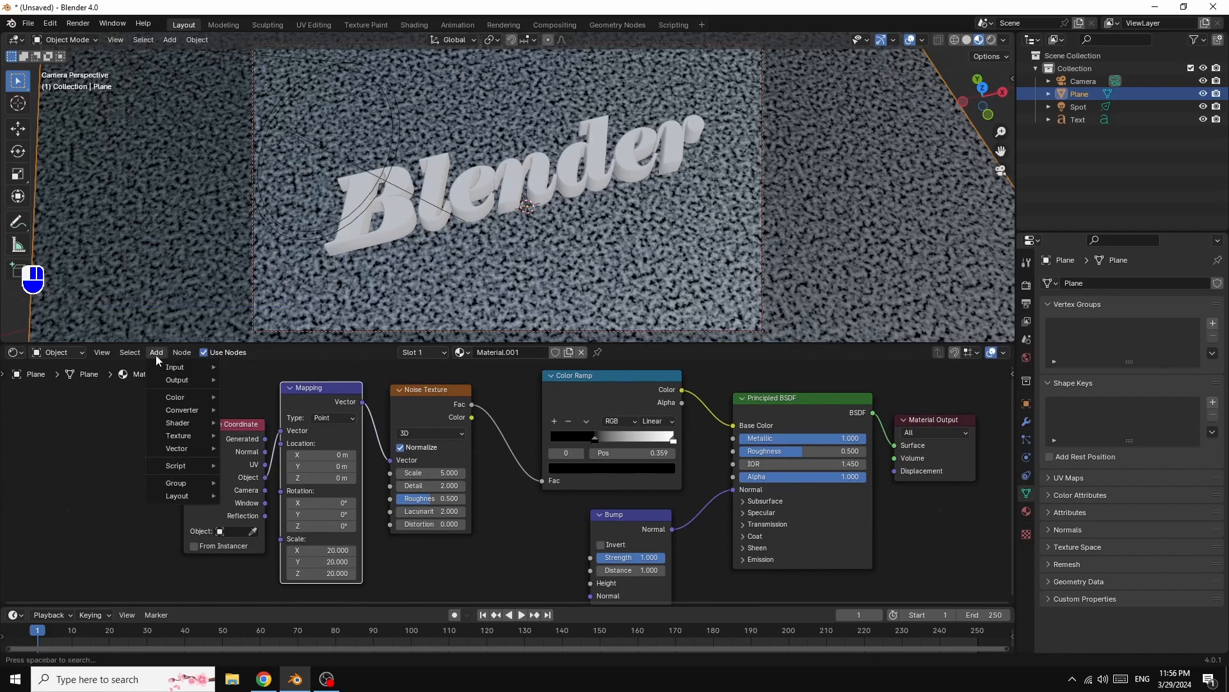
mouse_move(176, 412)
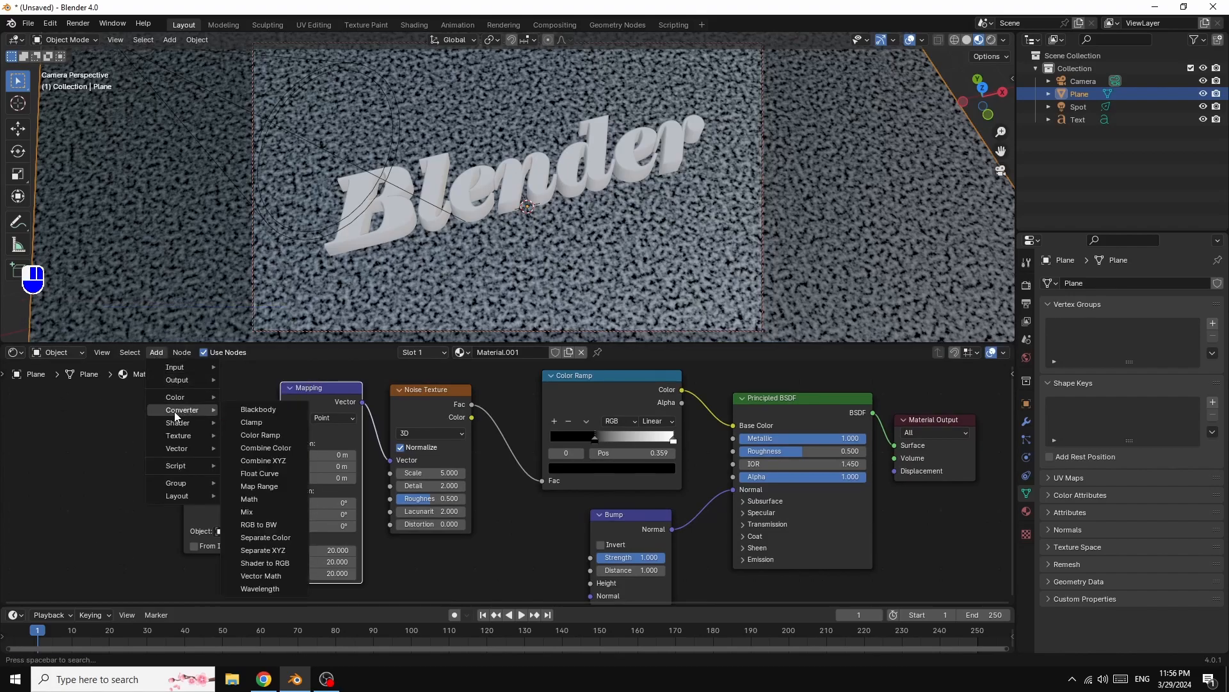
left_click(272, 436)
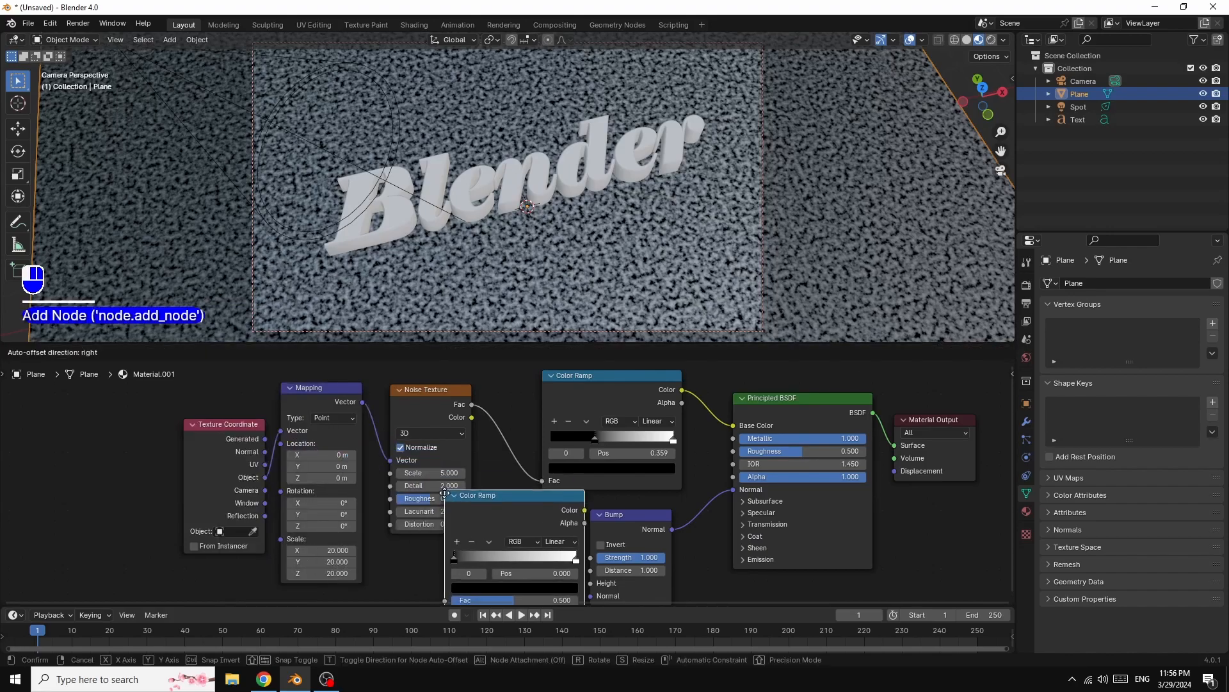
left_click(418, 525)
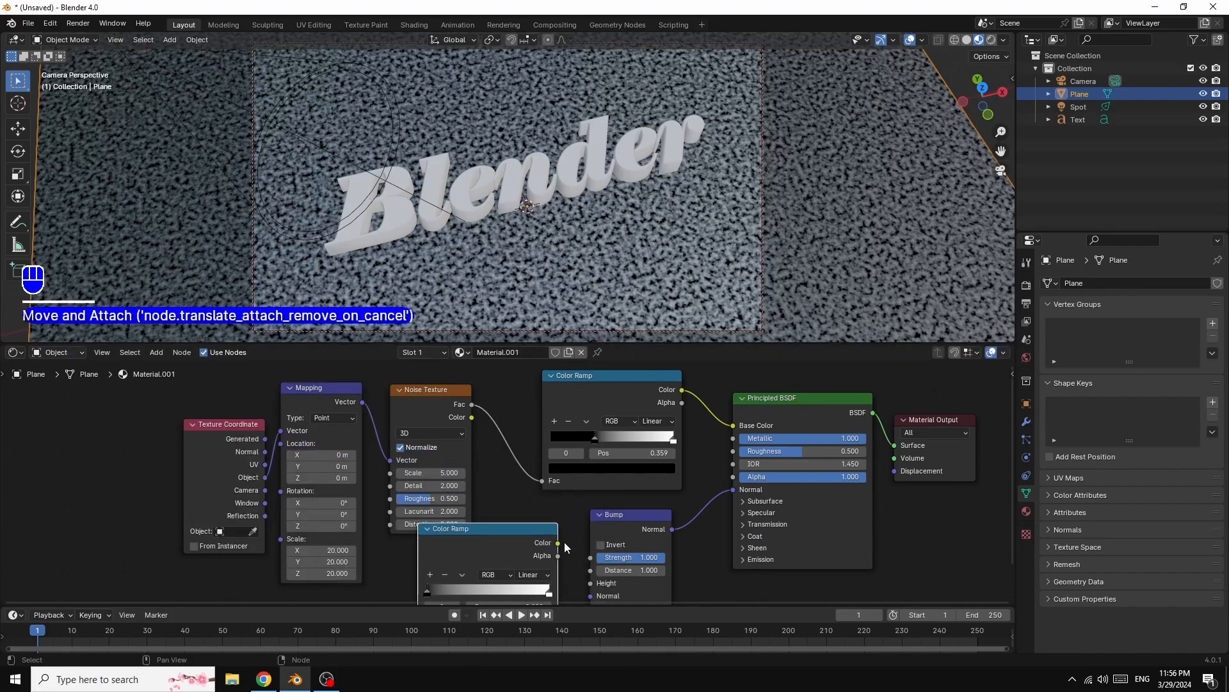
left_click_drag(559, 543, 582, 575)
left_click_drag(558, 507, 586, 549)
left_click_drag(473, 370, 418, 523)
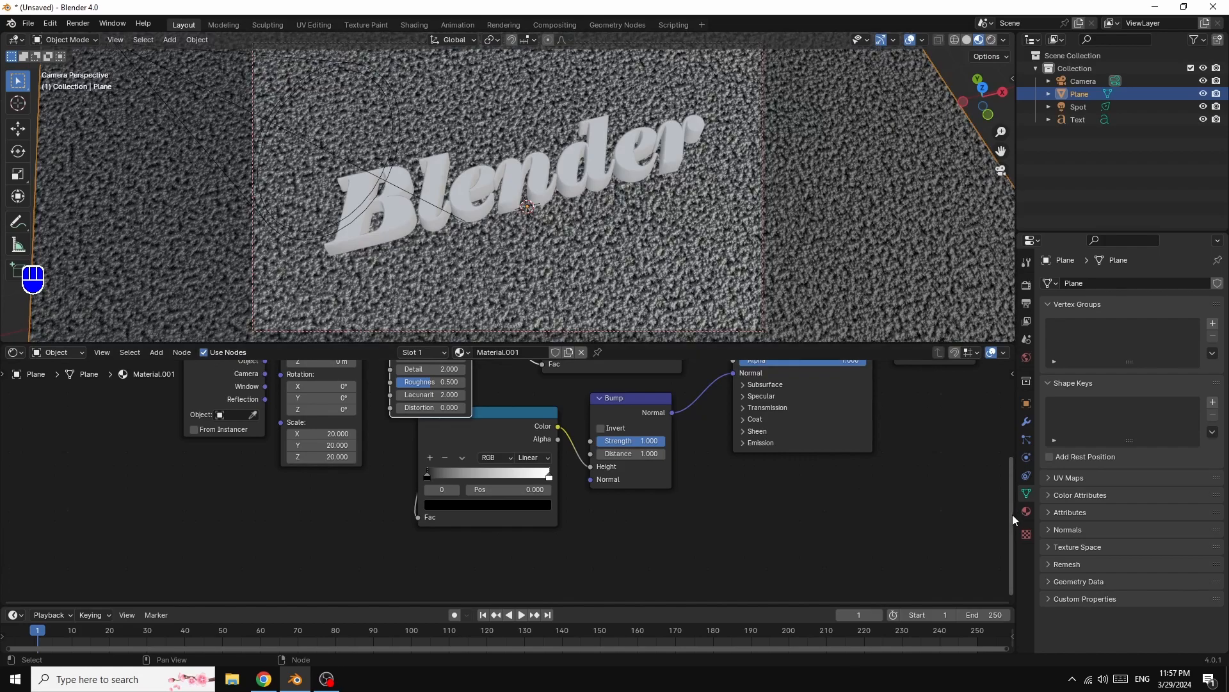
left_click_drag(1008, 512, 1000, 454)
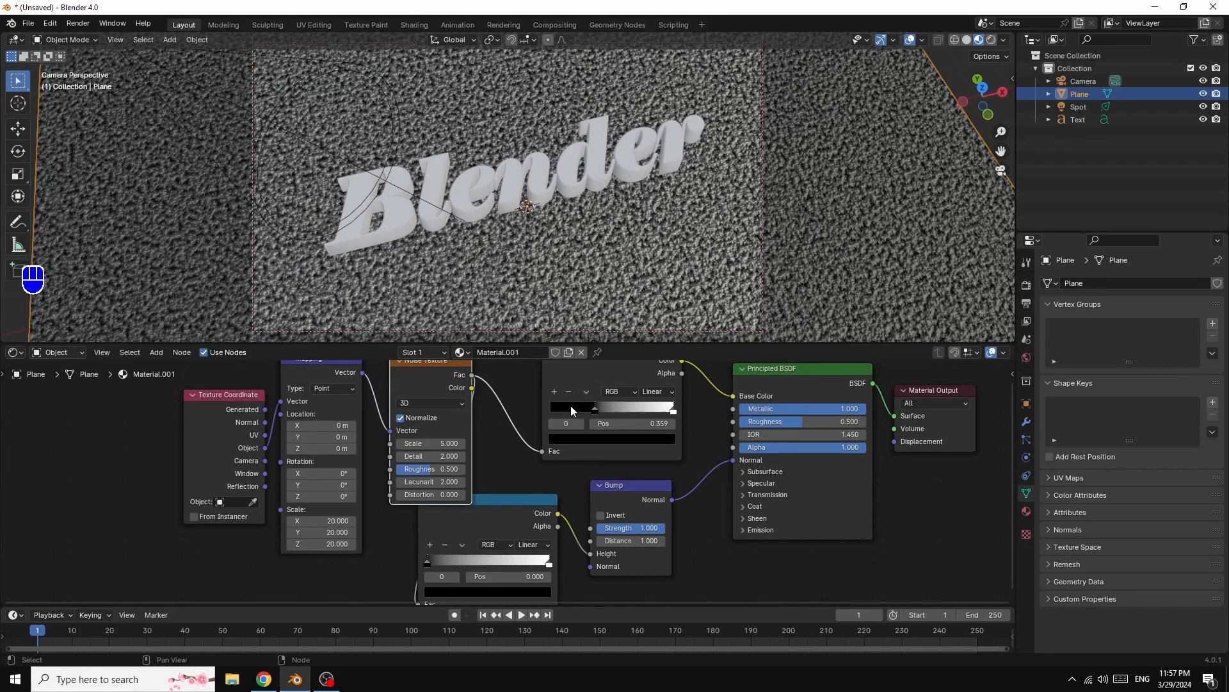
- Colour the first Color Ramp's dark stop pale yellow at position 0.5 and set the Noise Texture scale to 15
left_click(576, 439)
left_click(666, 339)
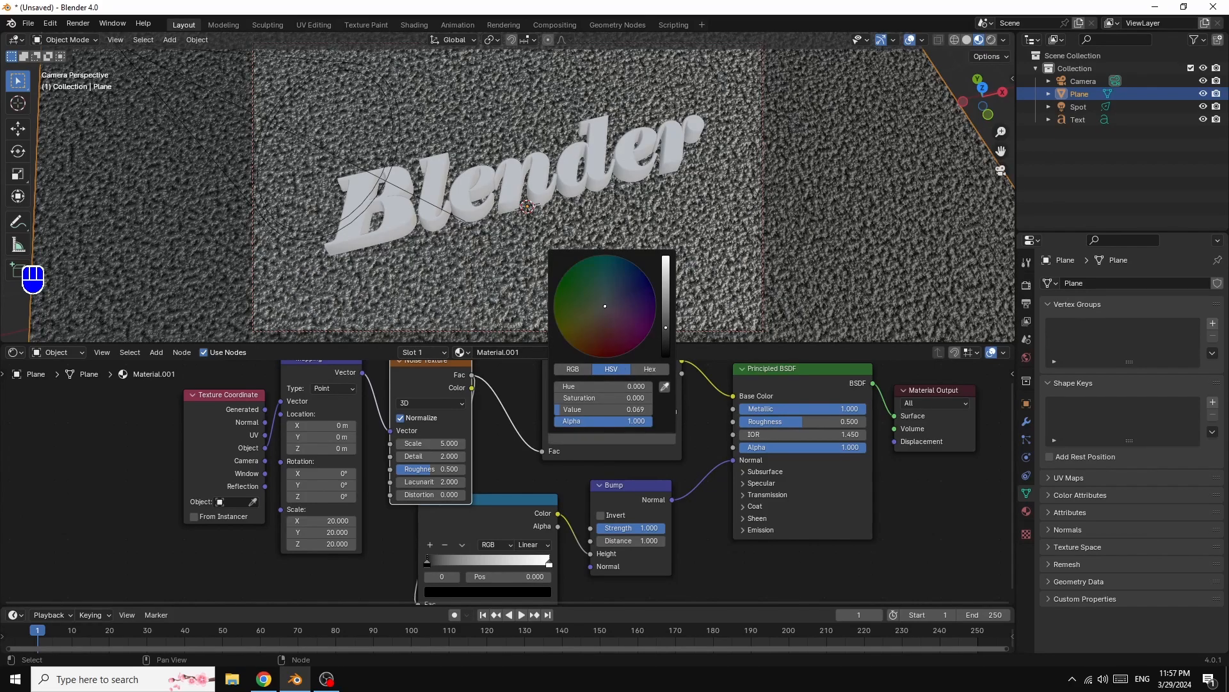
left_click_drag(666, 339, 665, 257)
left_click(601, 319)
left_click_drag(601, 319, 593, 318)
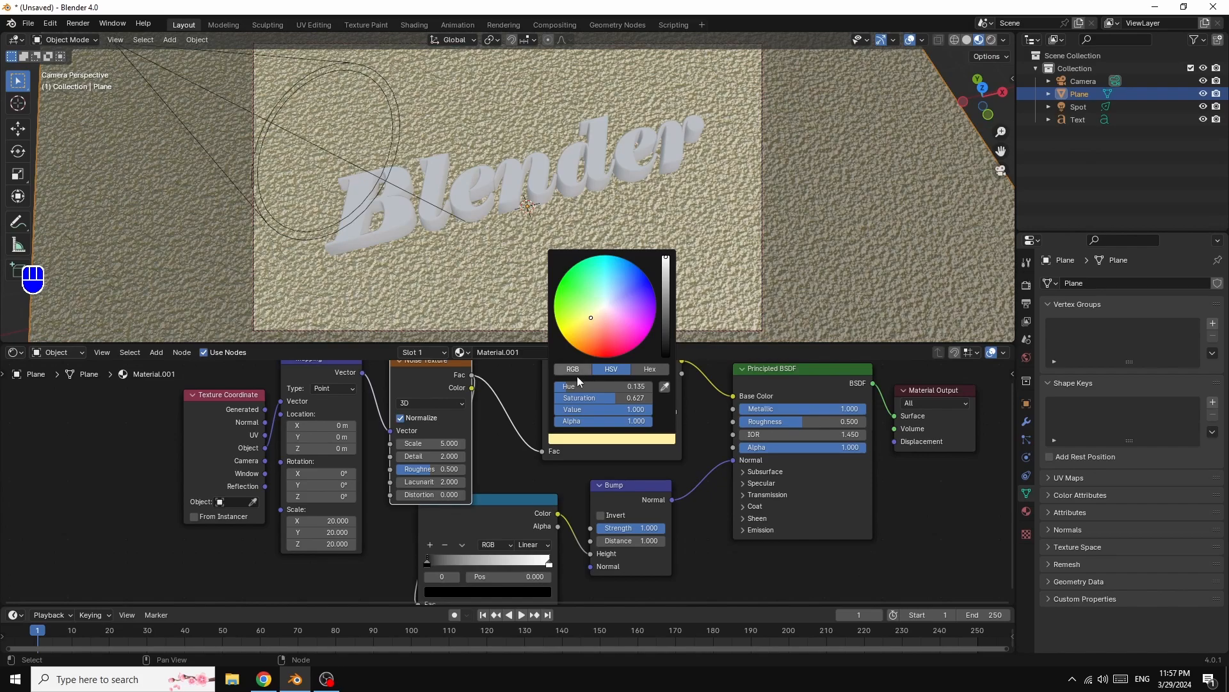
left_click_drag(597, 410, 613, 410)
left_click_drag(432, 443, 496, 443)
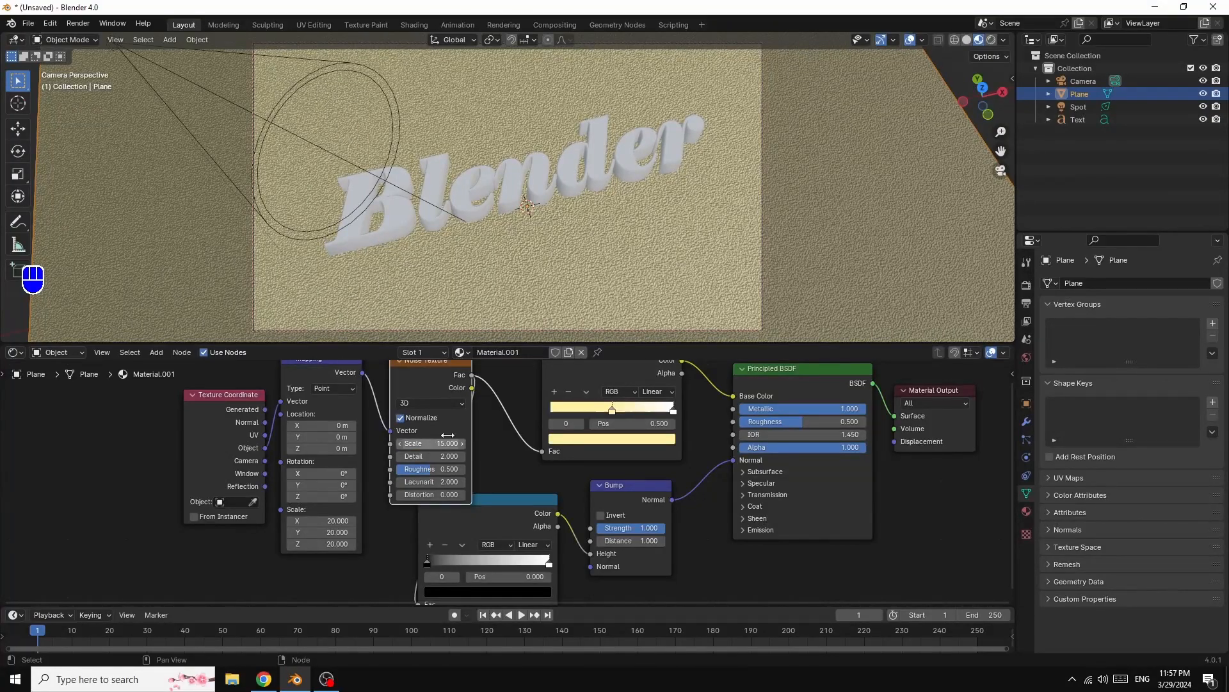
- Select the Blender text and create a new material for it
left_click(475, 187)
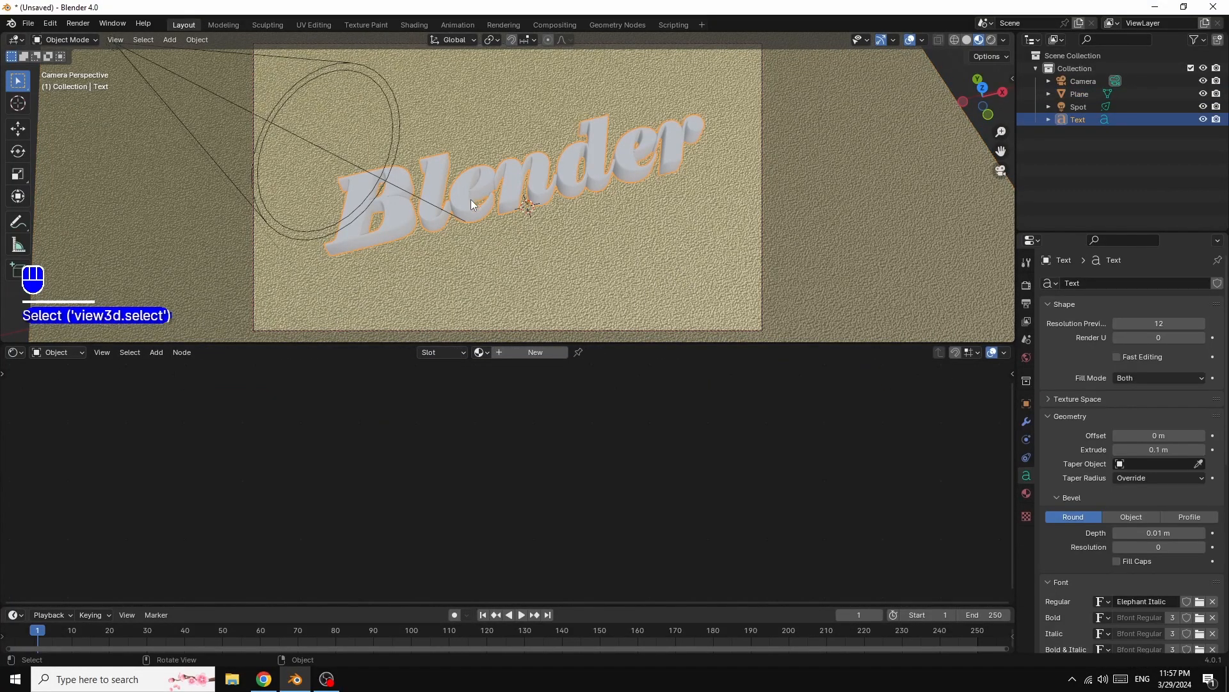
left_click(536, 354)
left_click_drag(447, 485, 630, 396)
left_click_drag(550, 432, 672, 433)
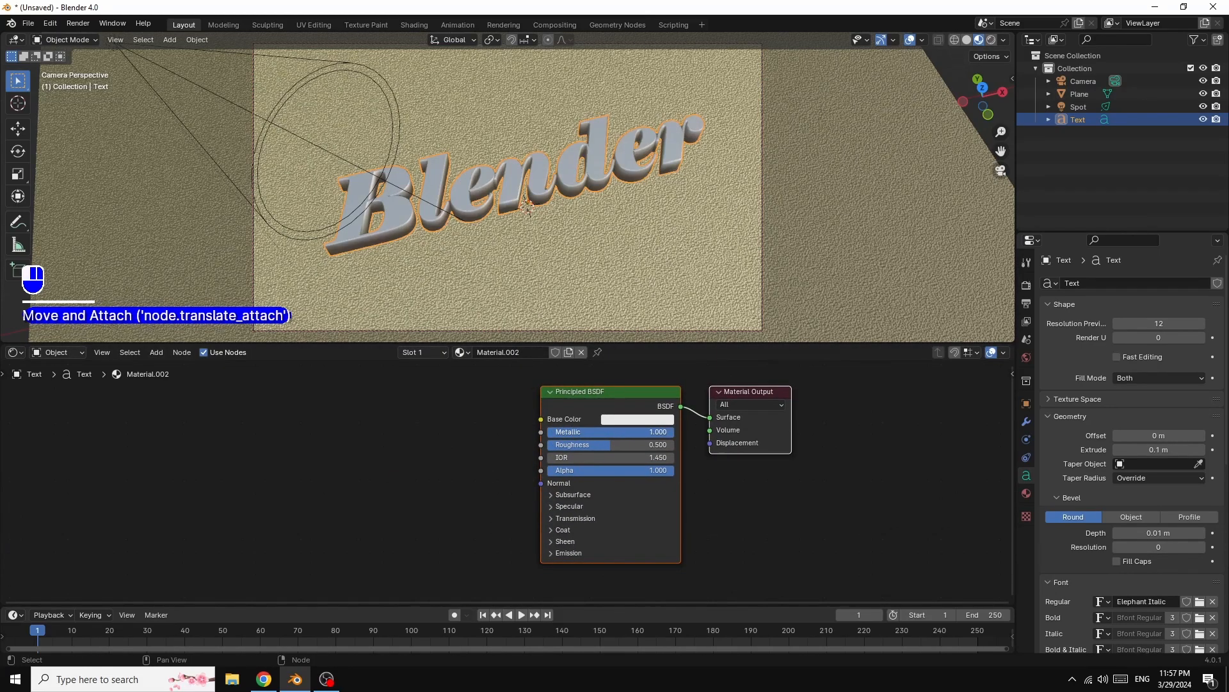
- Set the text material's base colour to green and its roughness to 0.291
left_click(648, 420)
left_click_drag(657, 287, 636, 275)
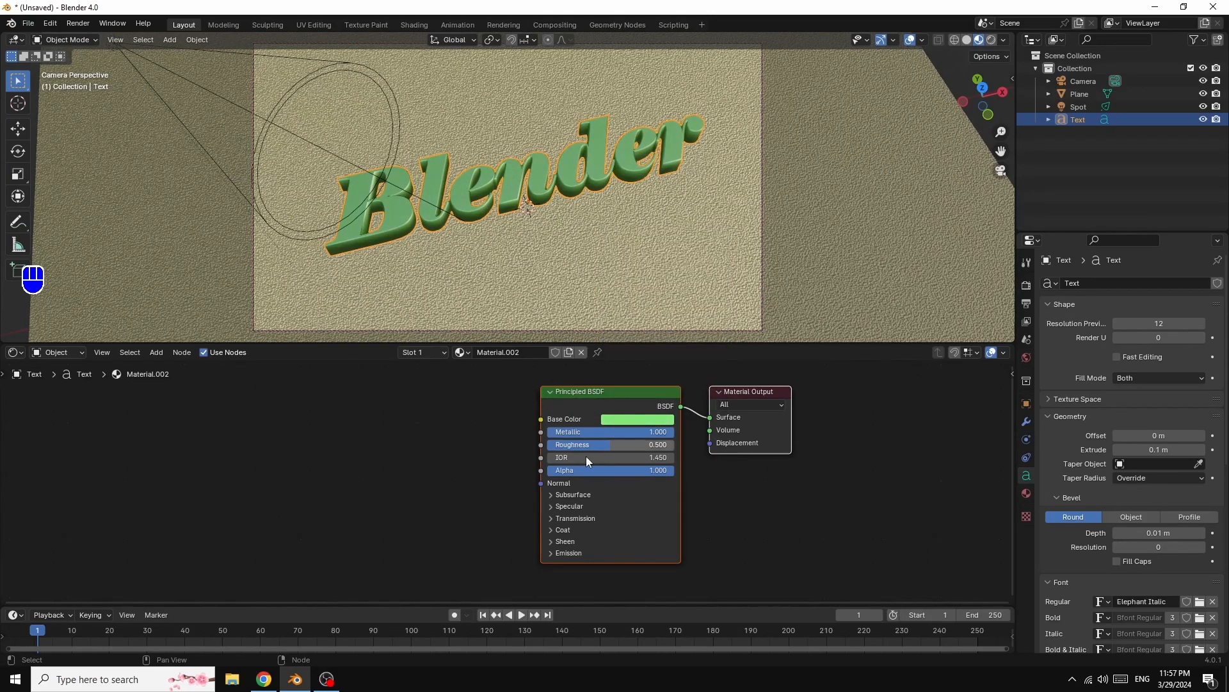
left_click_drag(605, 443, 580, 444)
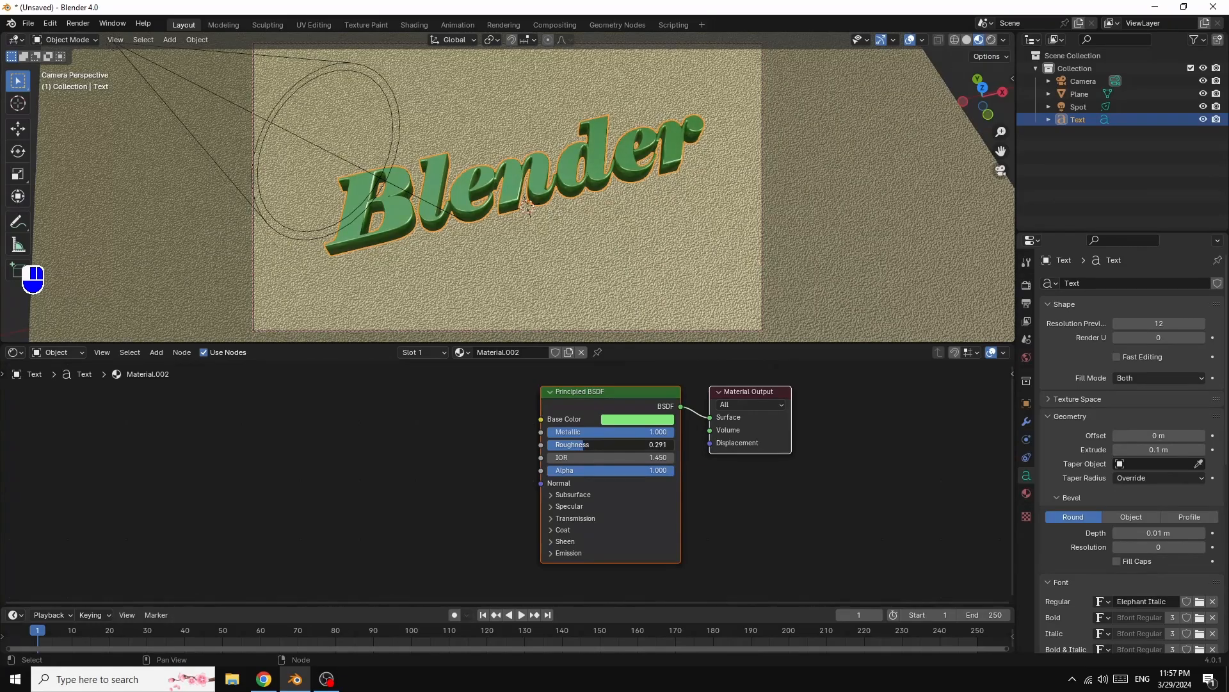
- Switch the render engine to Cycles using GPU Compute as the device
left_click(1026, 284)
left_click(1140, 284)
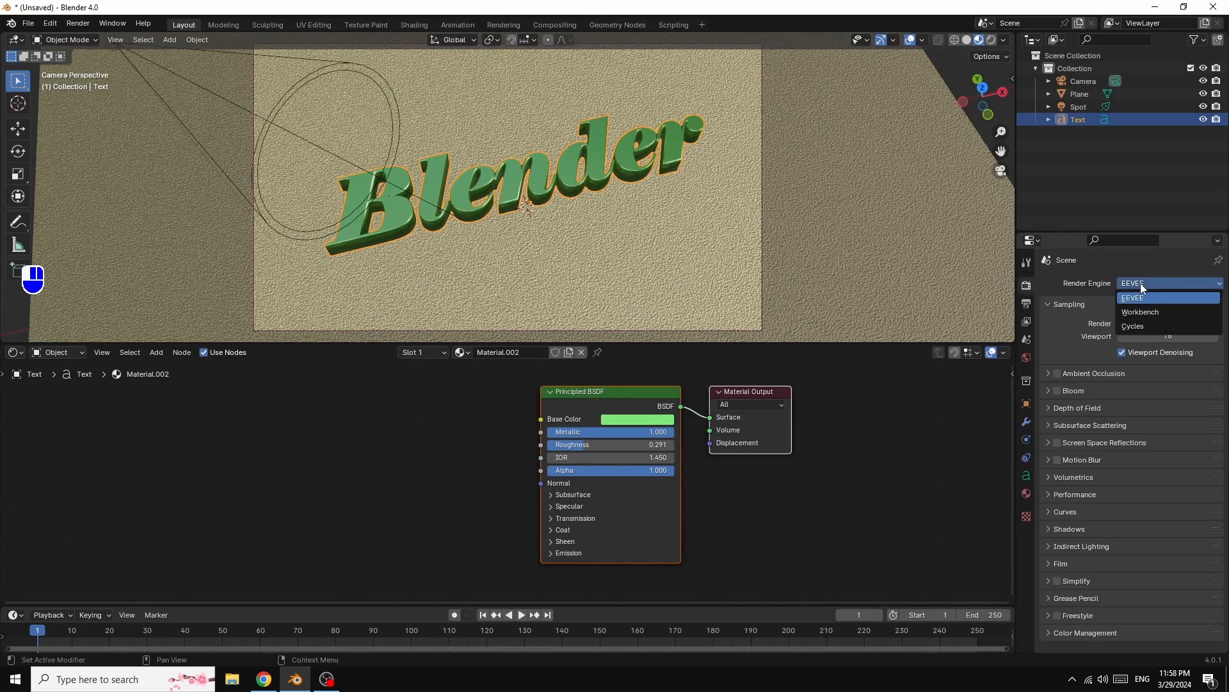
left_click(1135, 326)
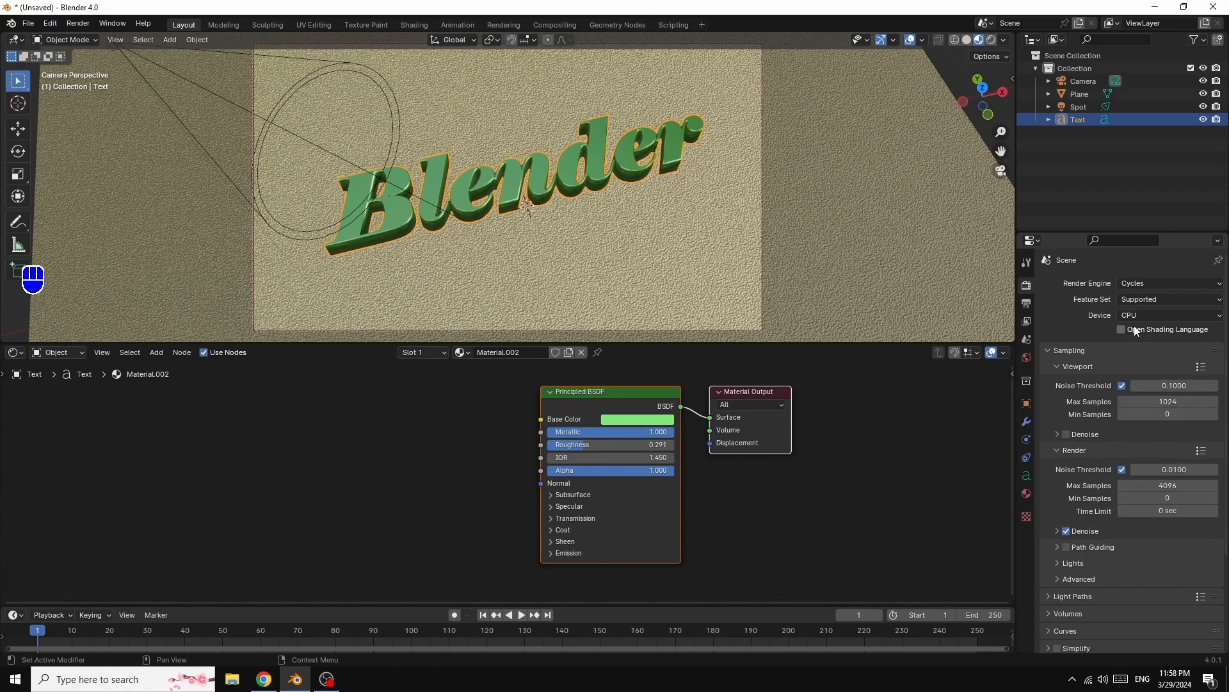
left_click(1141, 314)
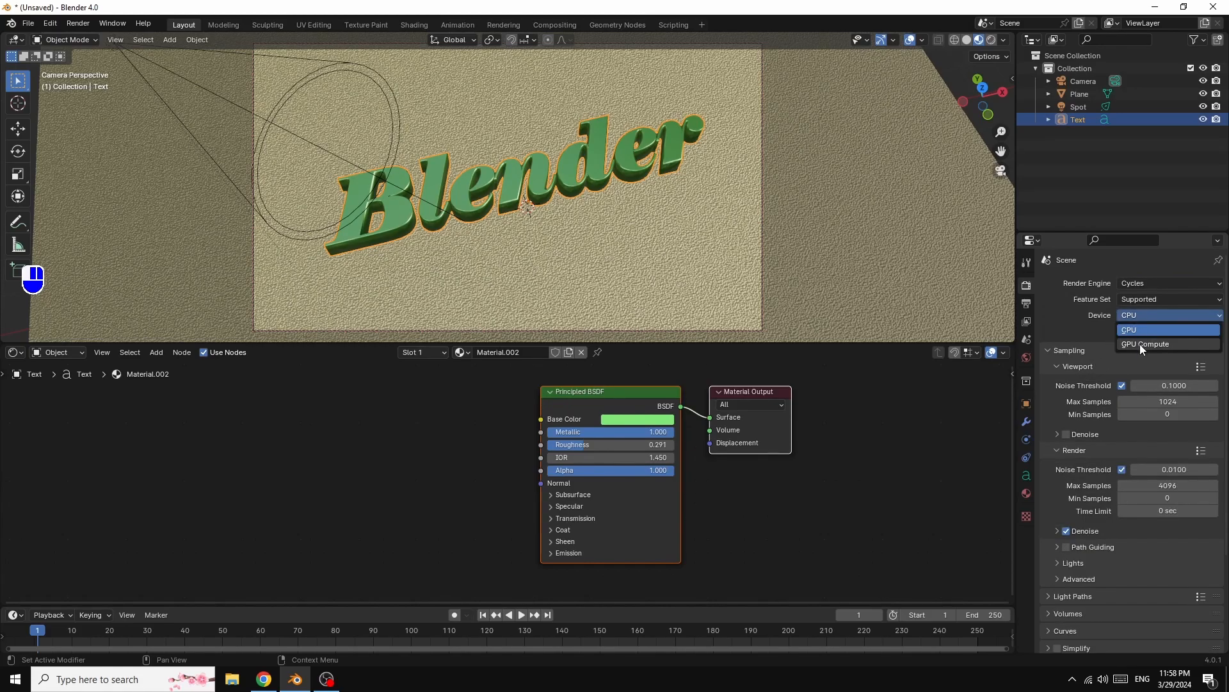
left_click(1139, 344)
- Set the viewport max samples to 32 and the render max samples to 100
left_click(1168, 386)
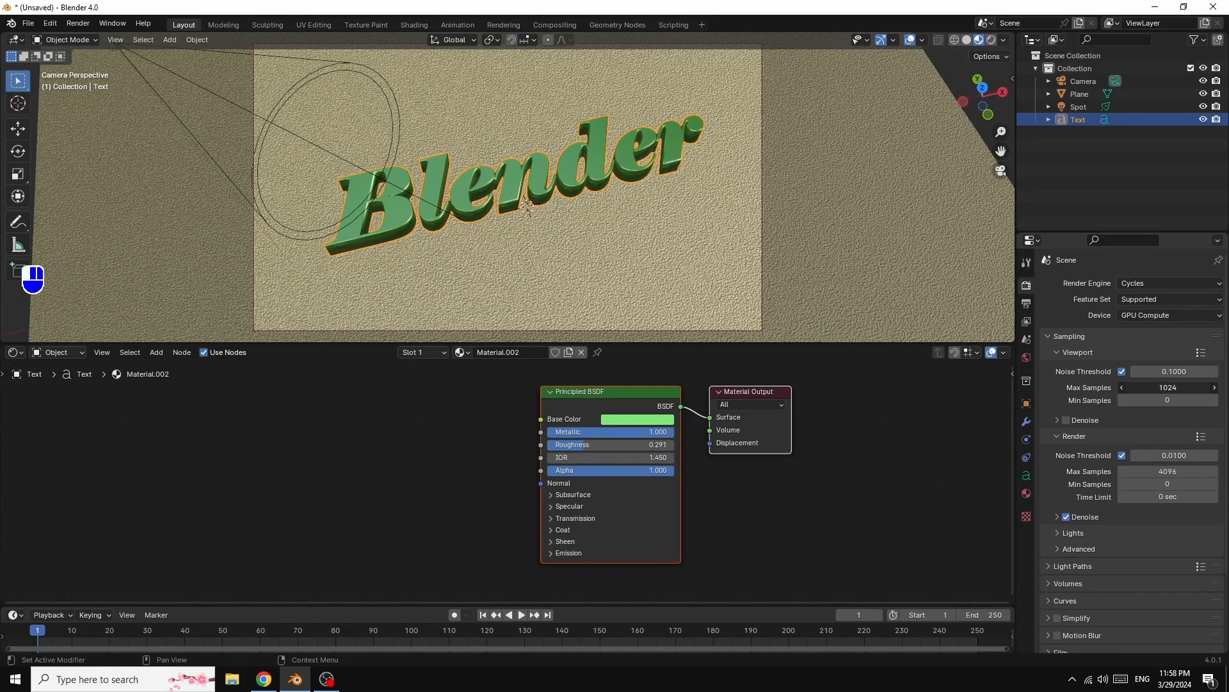
type("32")
key("Return")
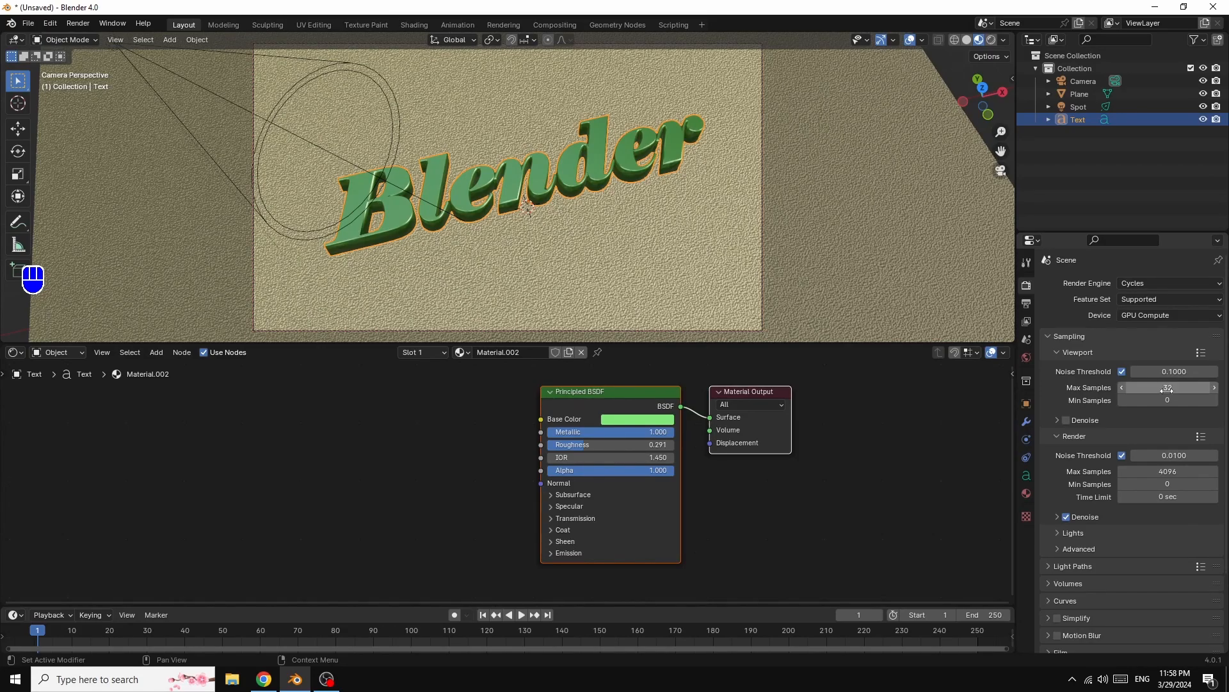
left_click(1170, 472)
type("100")
key("Return")
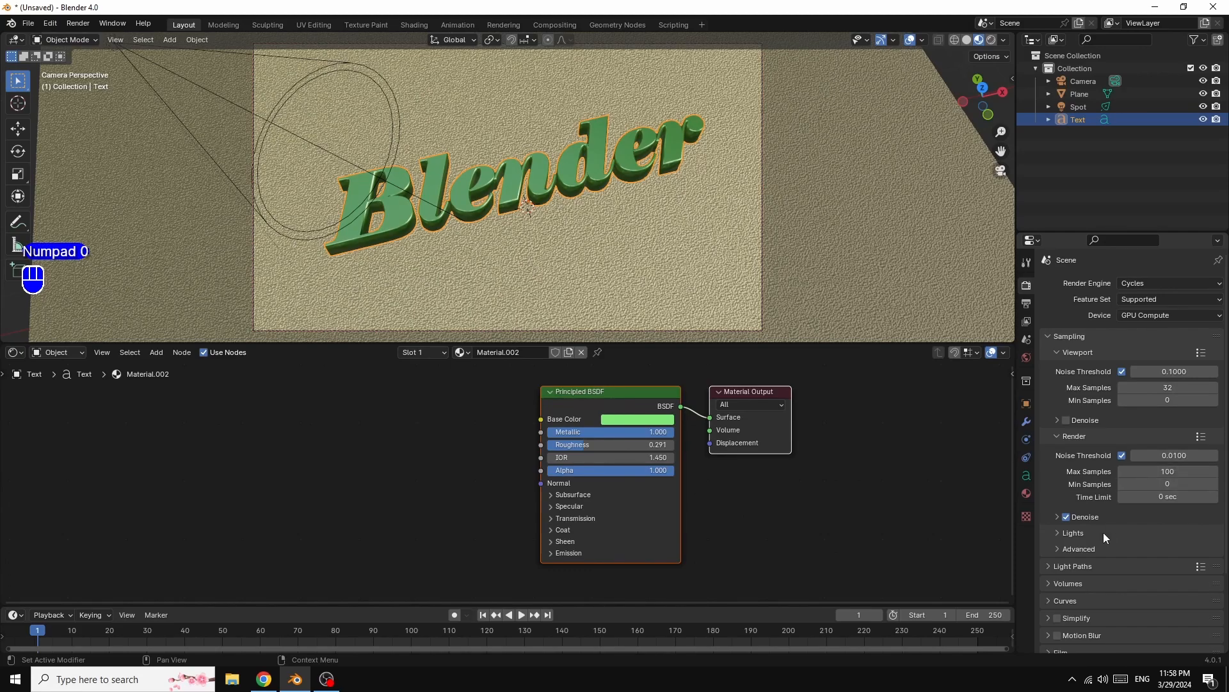
- Set the Color Management look to Very High Contrast
scroll(1127, 574, "down", 3)
left_click(1051, 643)
scroll(1179, 556, "down", 3)
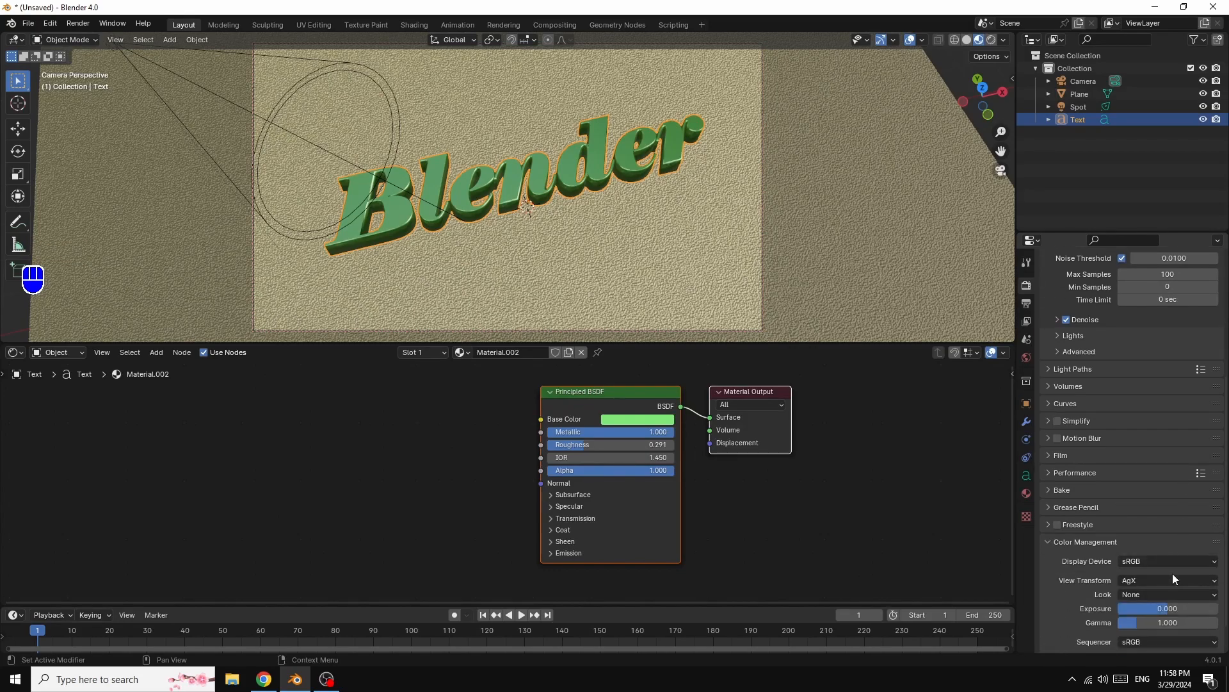
left_click(1144, 595)
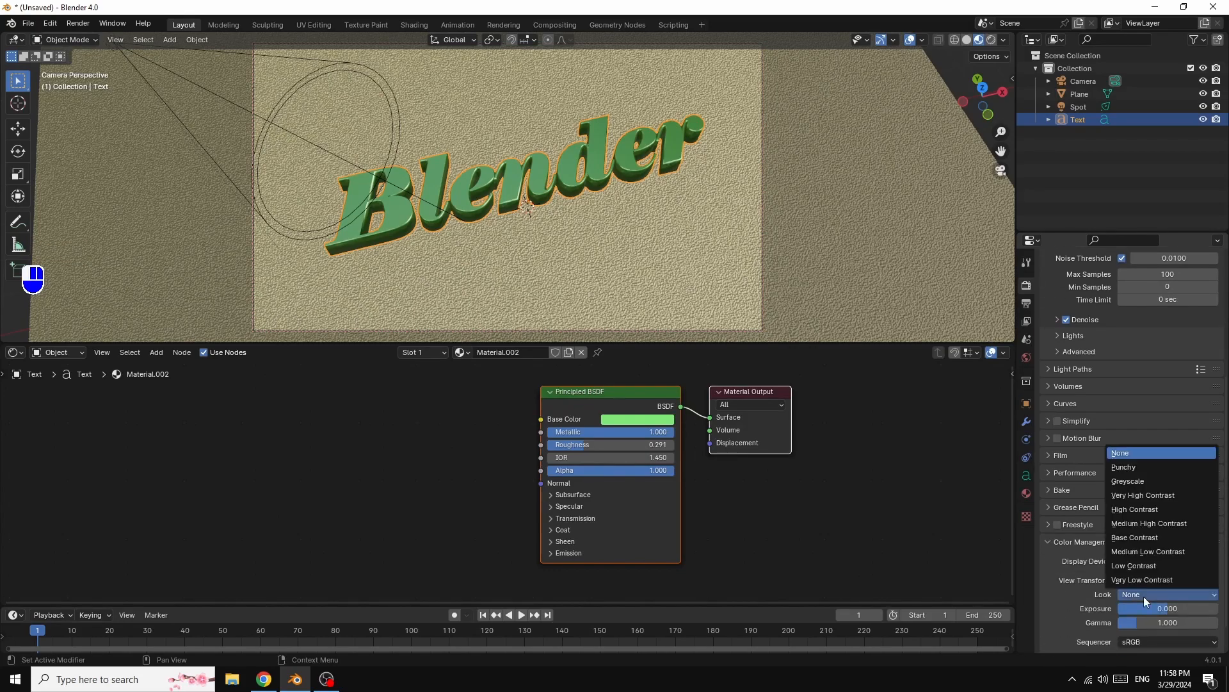
left_click(1144, 496)
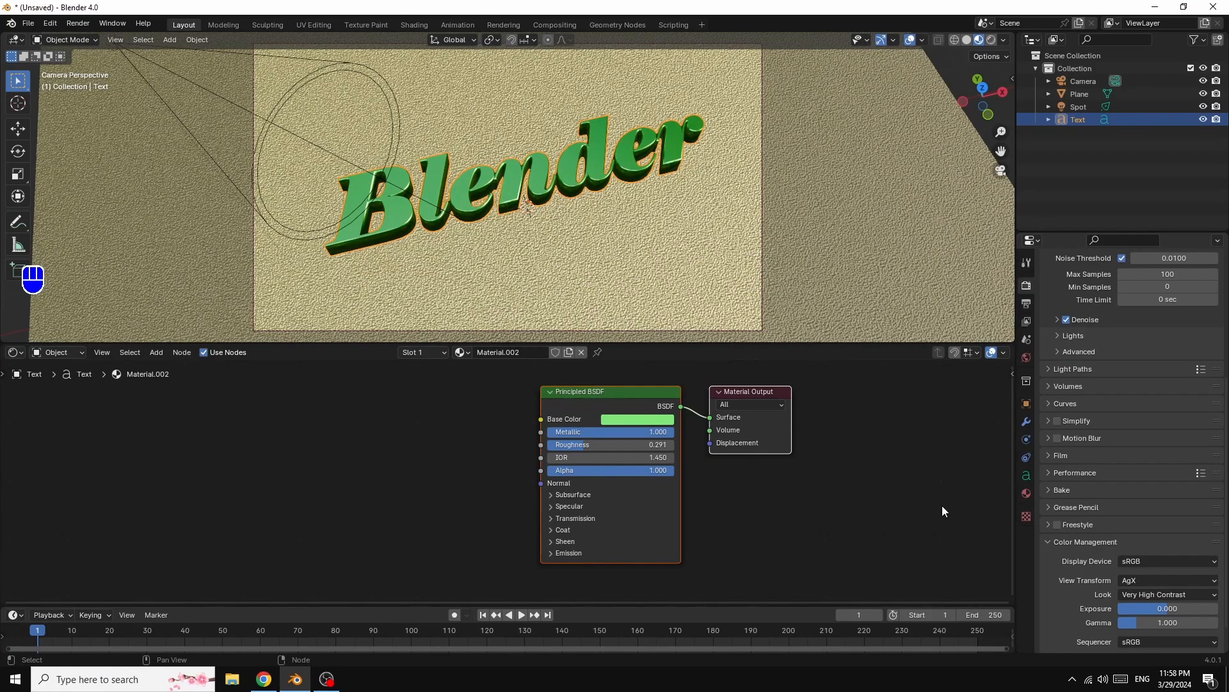
- Preview the scene in rendered shading and set the spot light's power to 2000 W
left_click(991, 39)
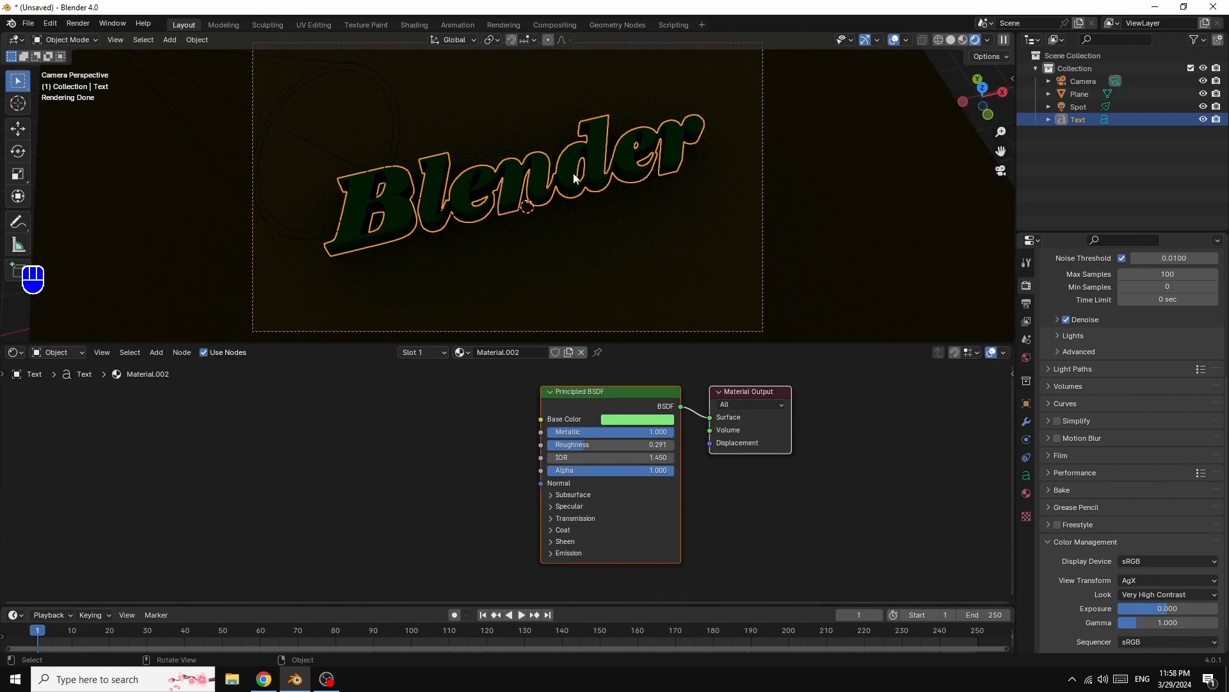
left_click(1082, 105)
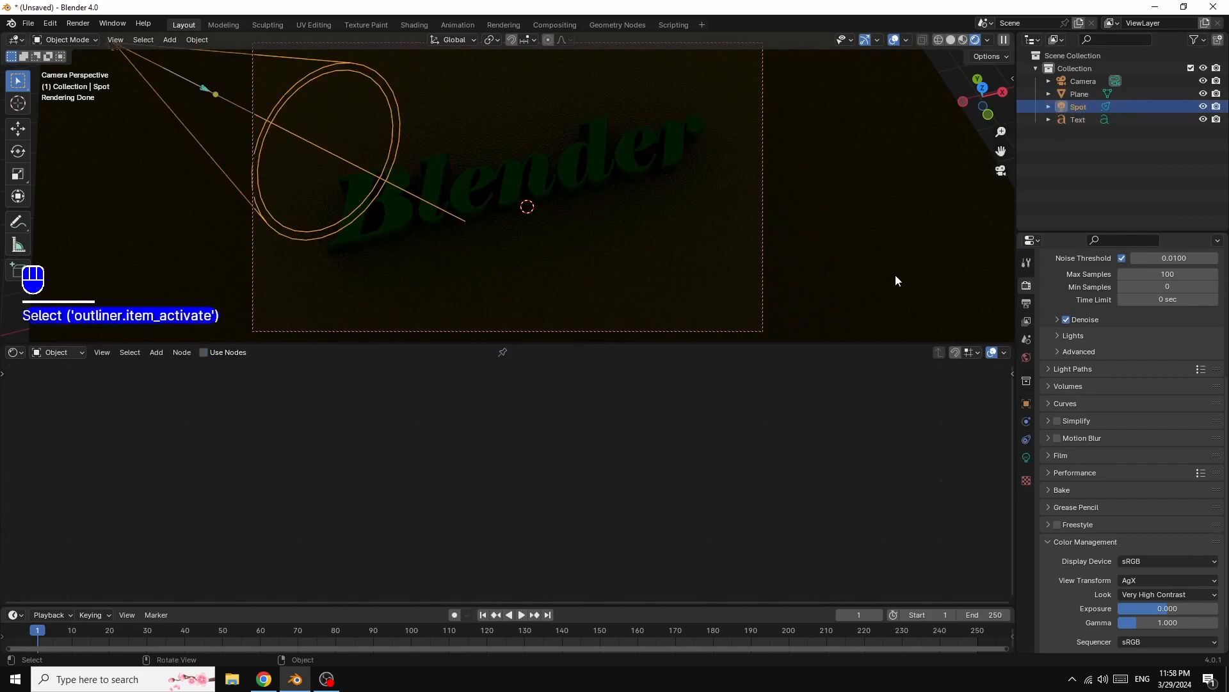
left_click(1026, 460)
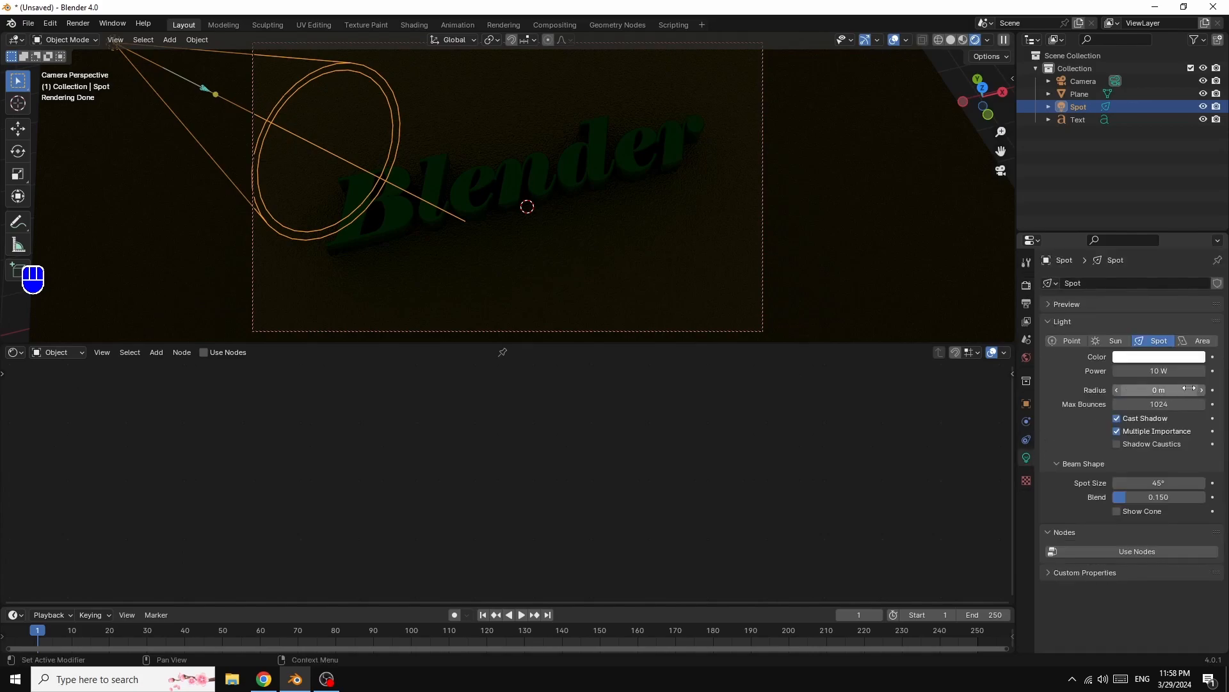
left_click(1159, 373)
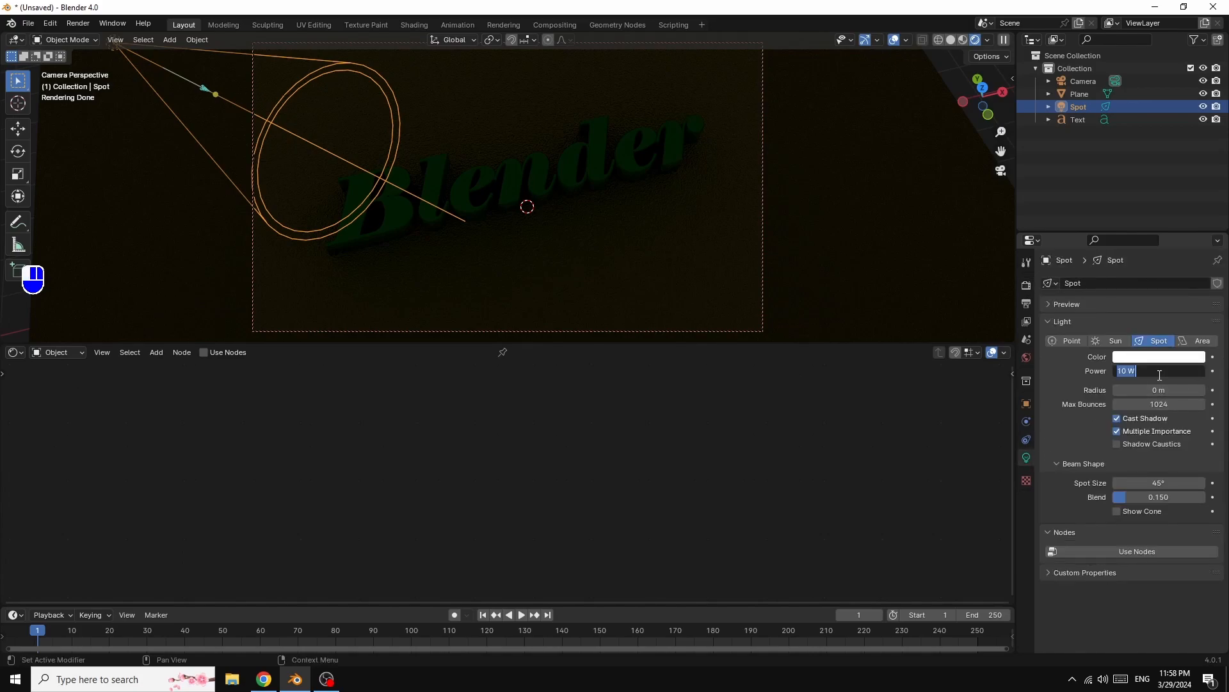
type("500")
key("Return")
left_click(1169, 371)
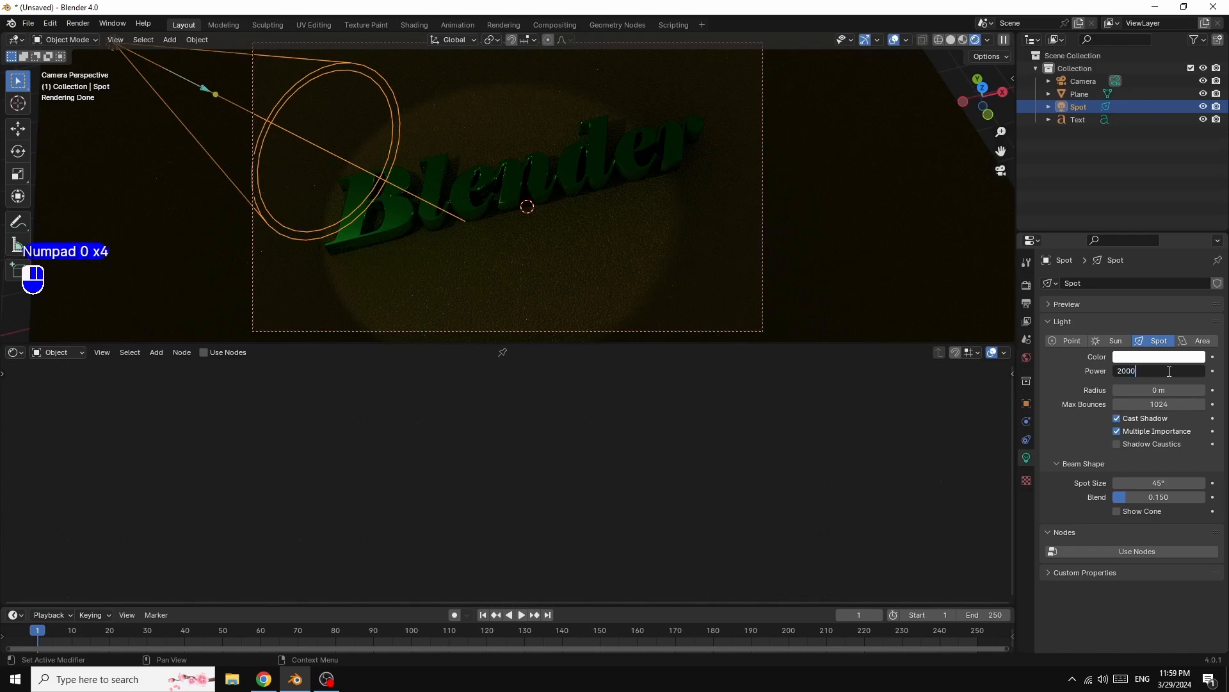
type("2000")
key("Return")
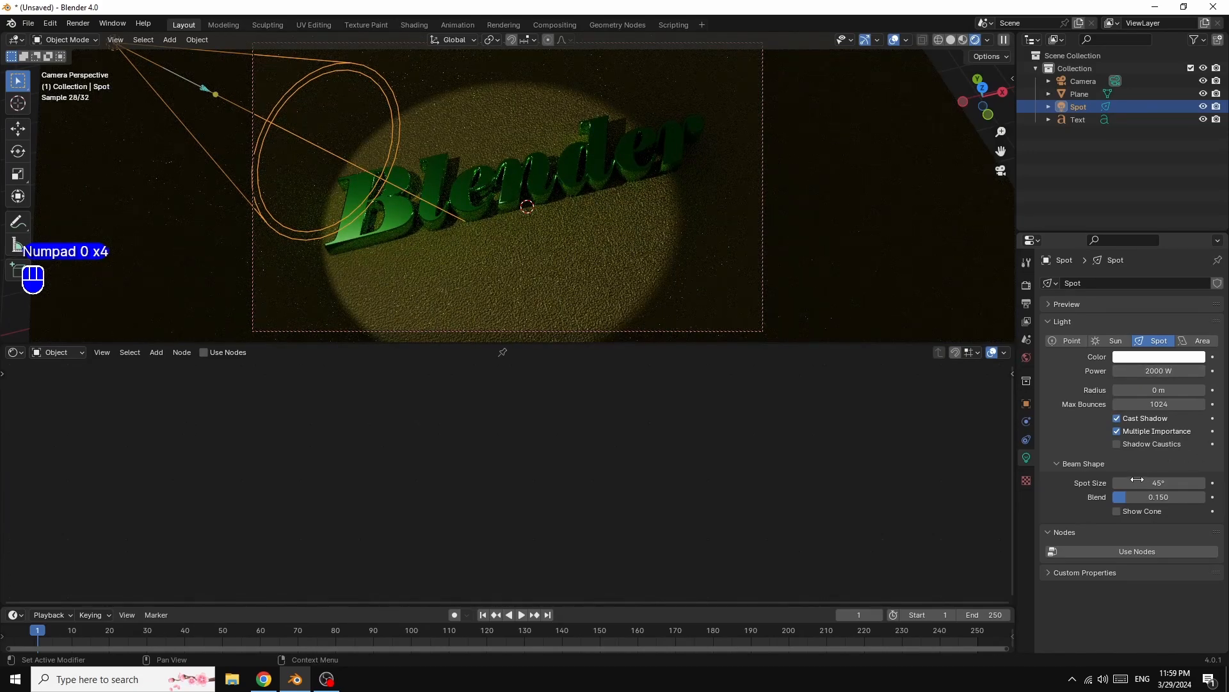
- Set the spot light's blend to 1.000 and its spot size to 28.5°
left_click_drag(1124, 497, 1205, 497)
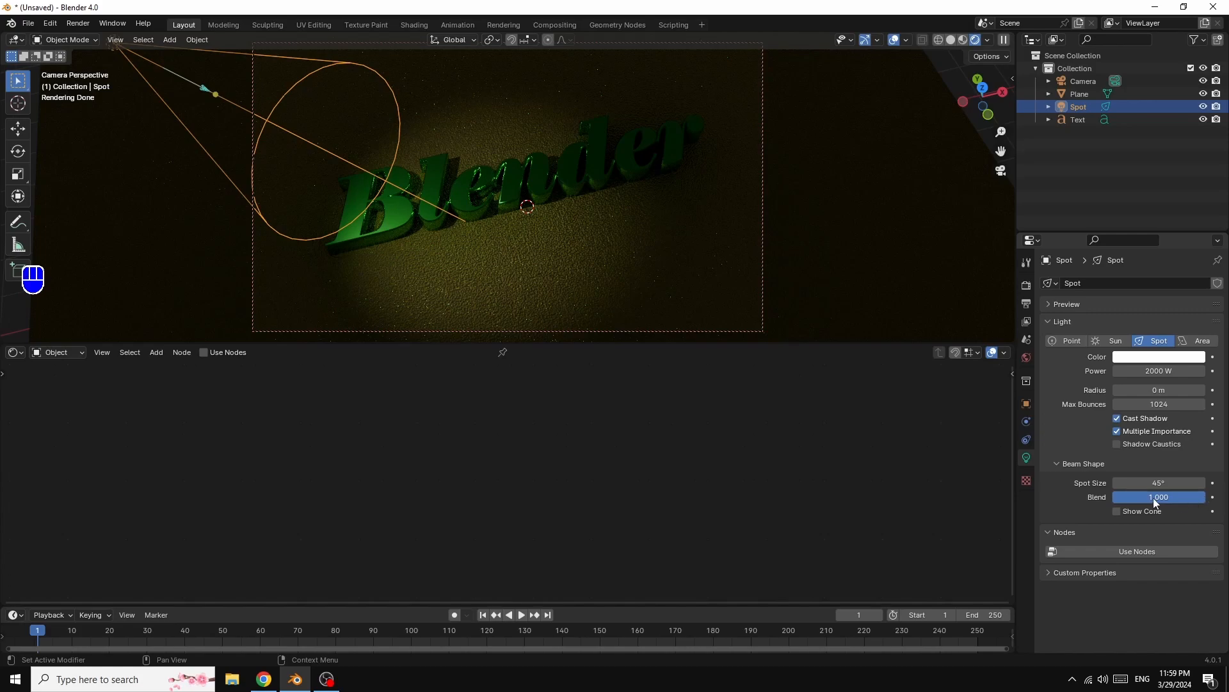
left_click_drag(1163, 485, 1122, 485)
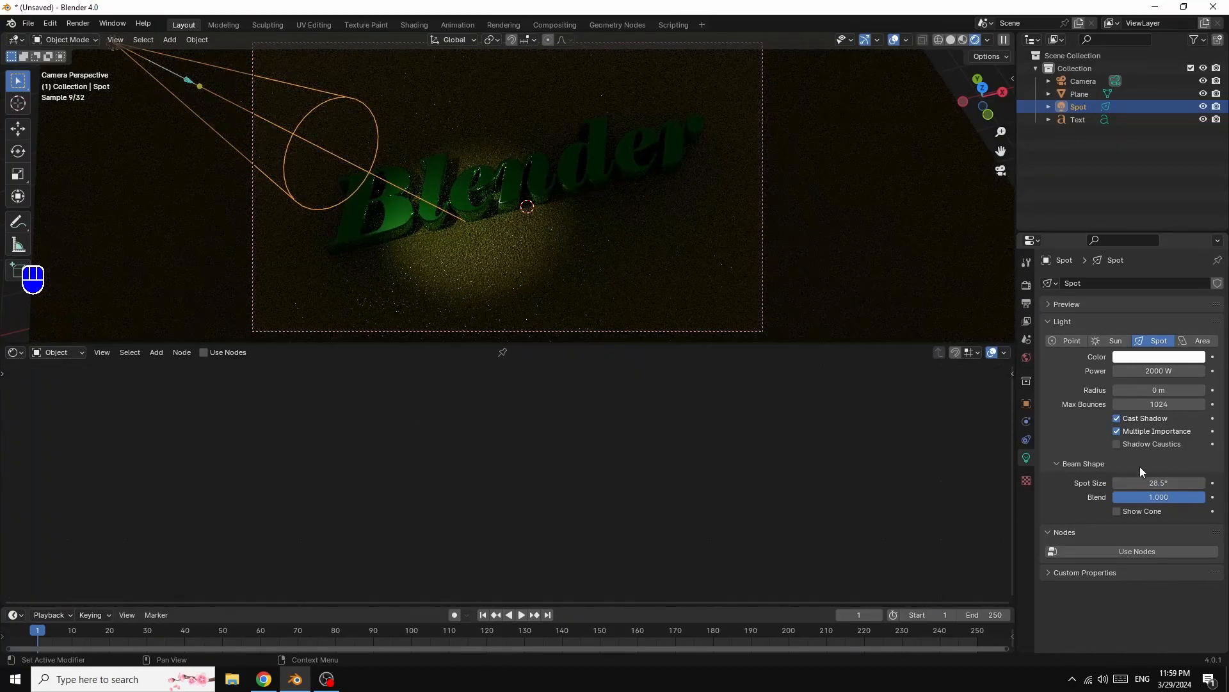
- Enable nodes on the spot light and add texture coordinate, mapping and image texture nodes feeding its emission colour
left_click(1126, 551)
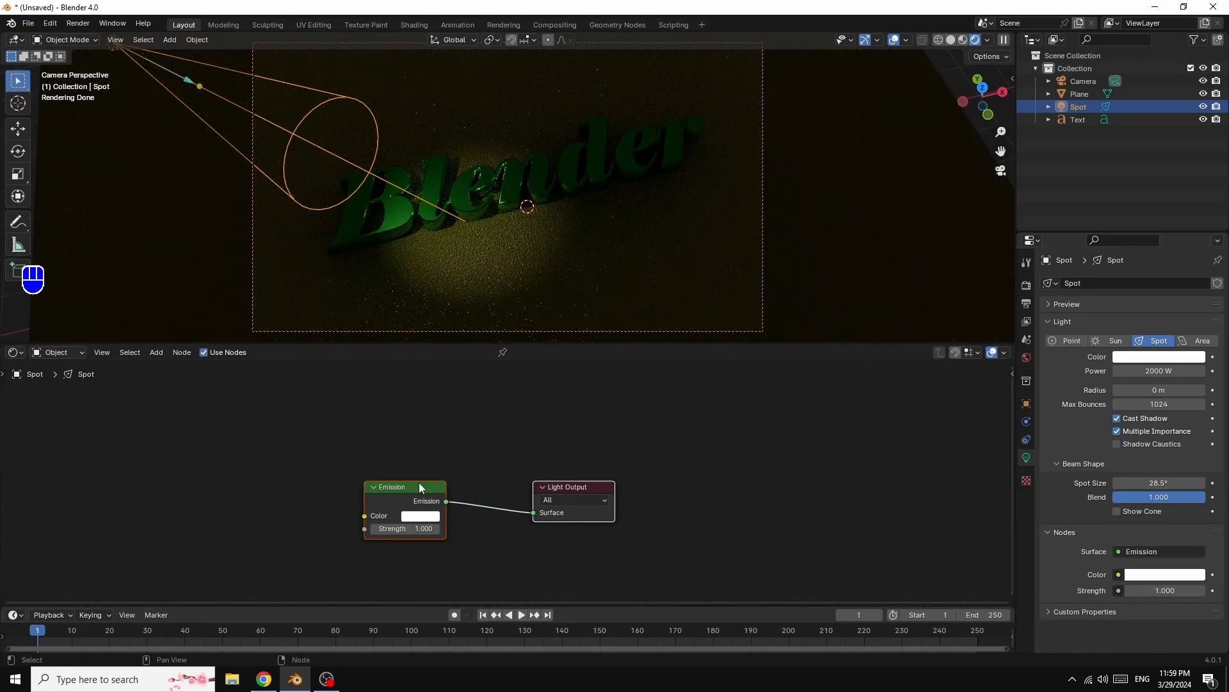
left_click_drag(393, 486, 609, 436)
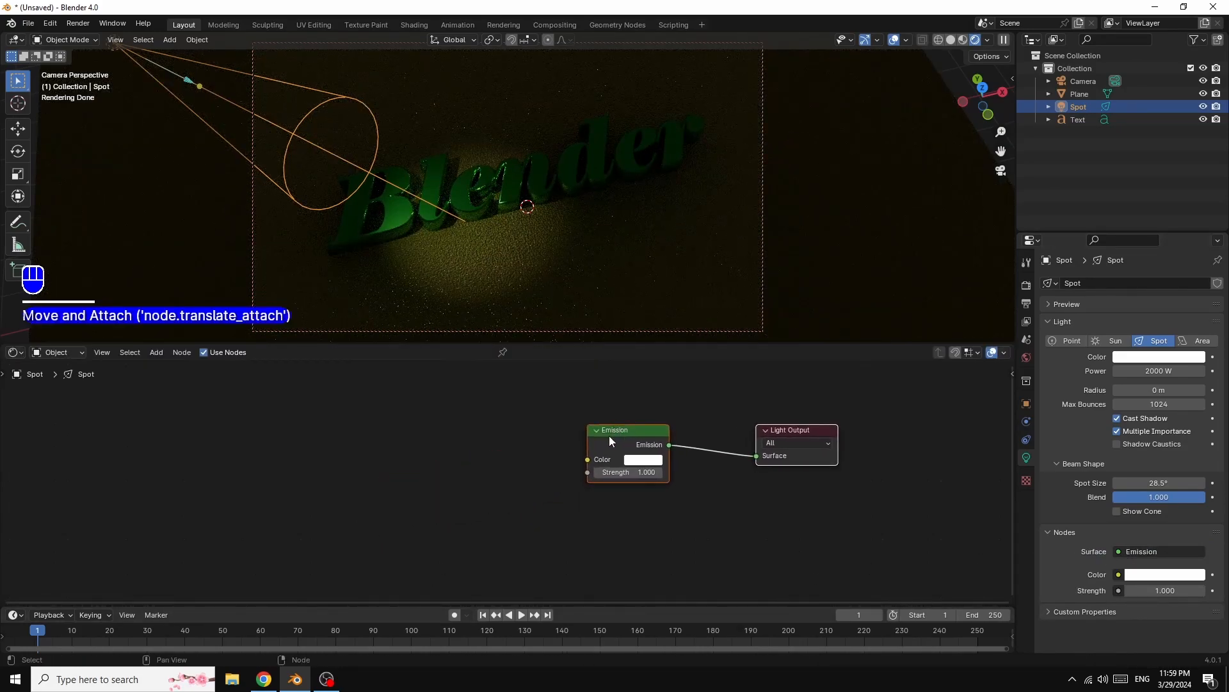
left_click(743, 516)
left_click(616, 429)
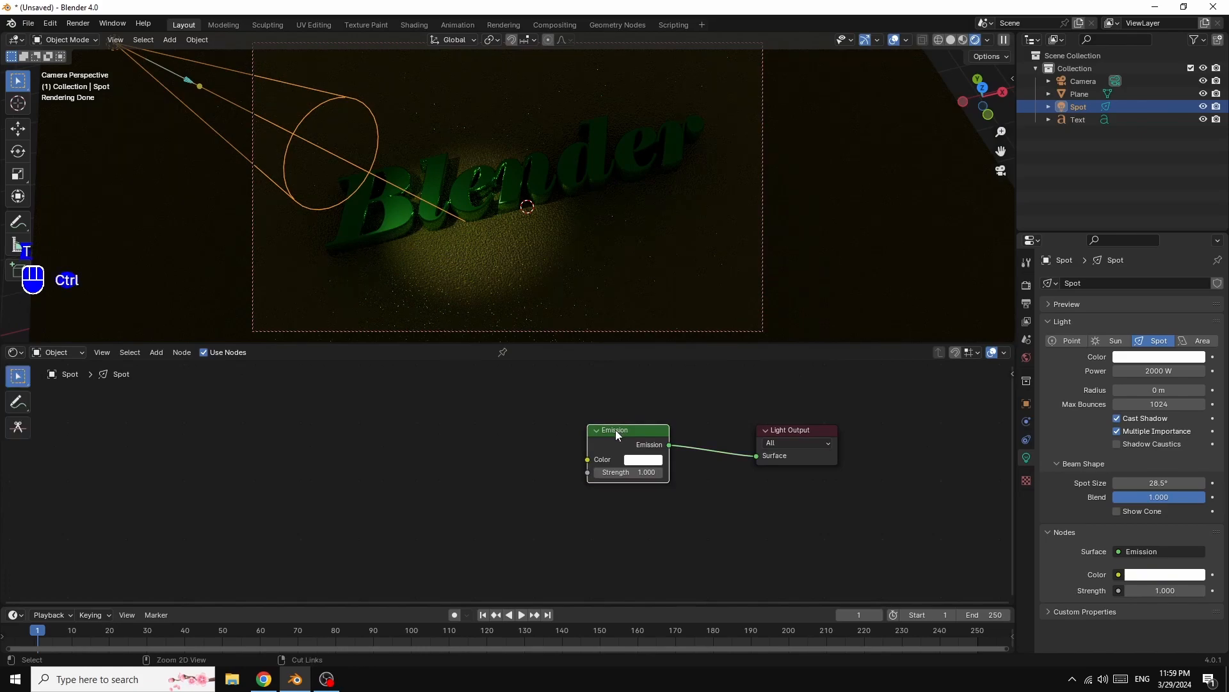
key("ctrl+t")
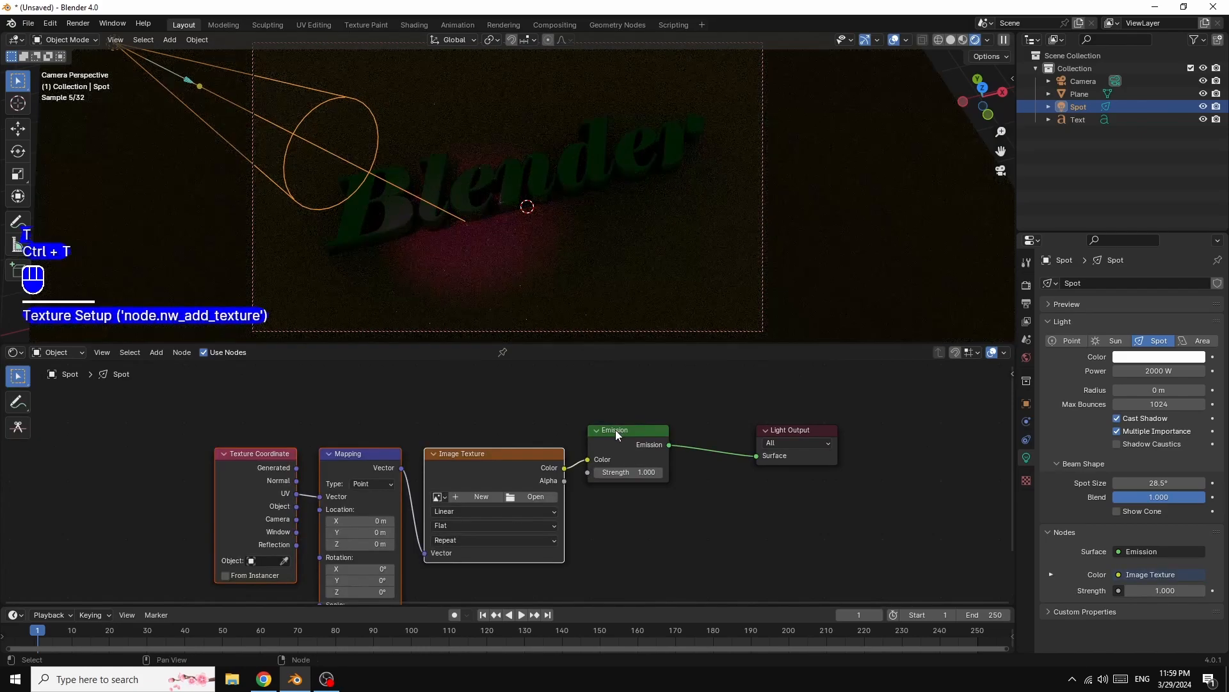
- Load the image pexels-saleon-quiney-215511.jpg from Downloads into the light's image texture node
left_click(536, 498)
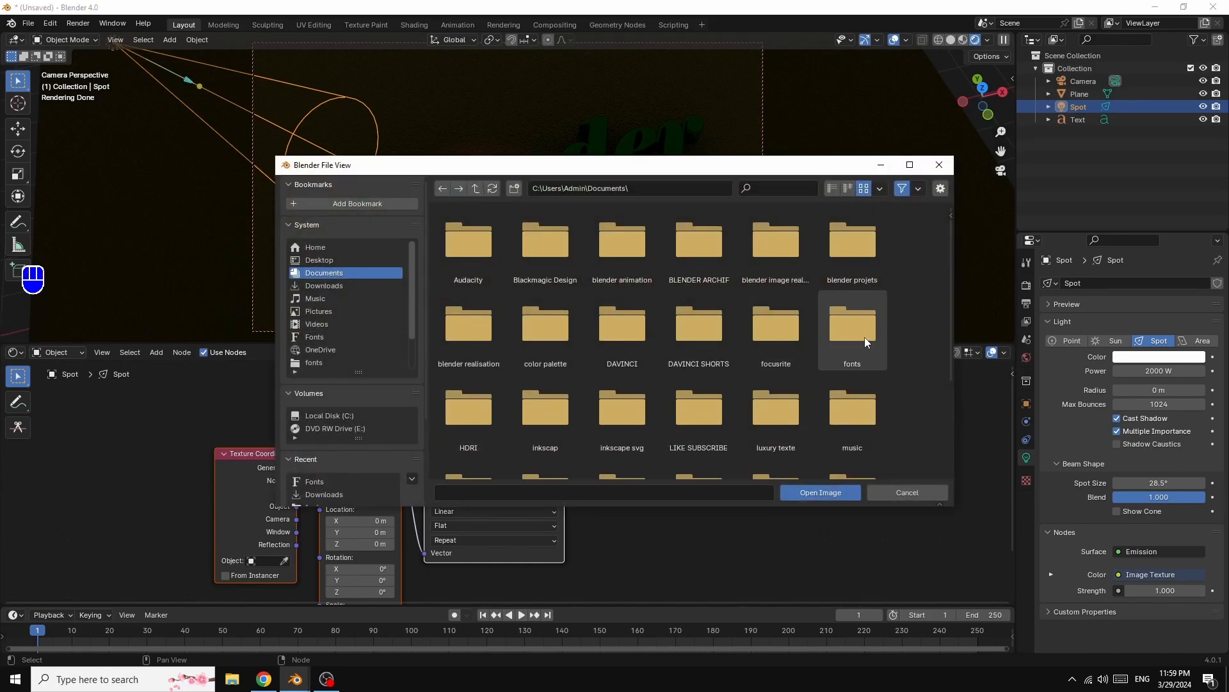
left_click(323, 285)
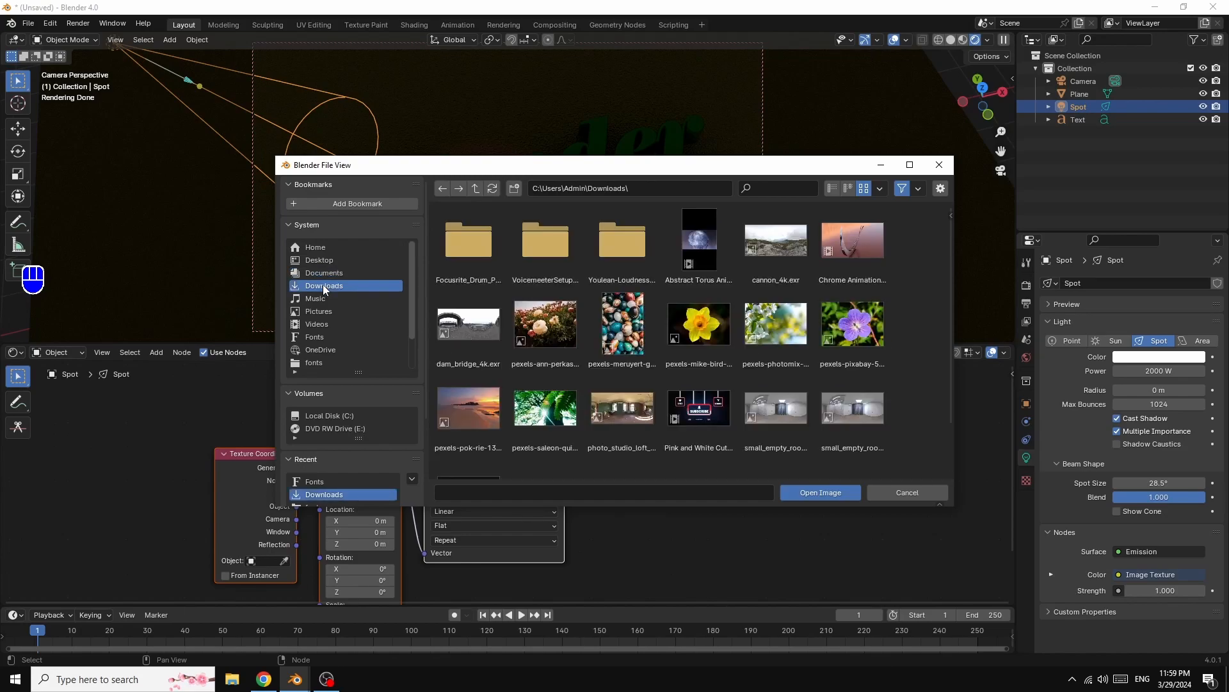
double_click(546, 410)
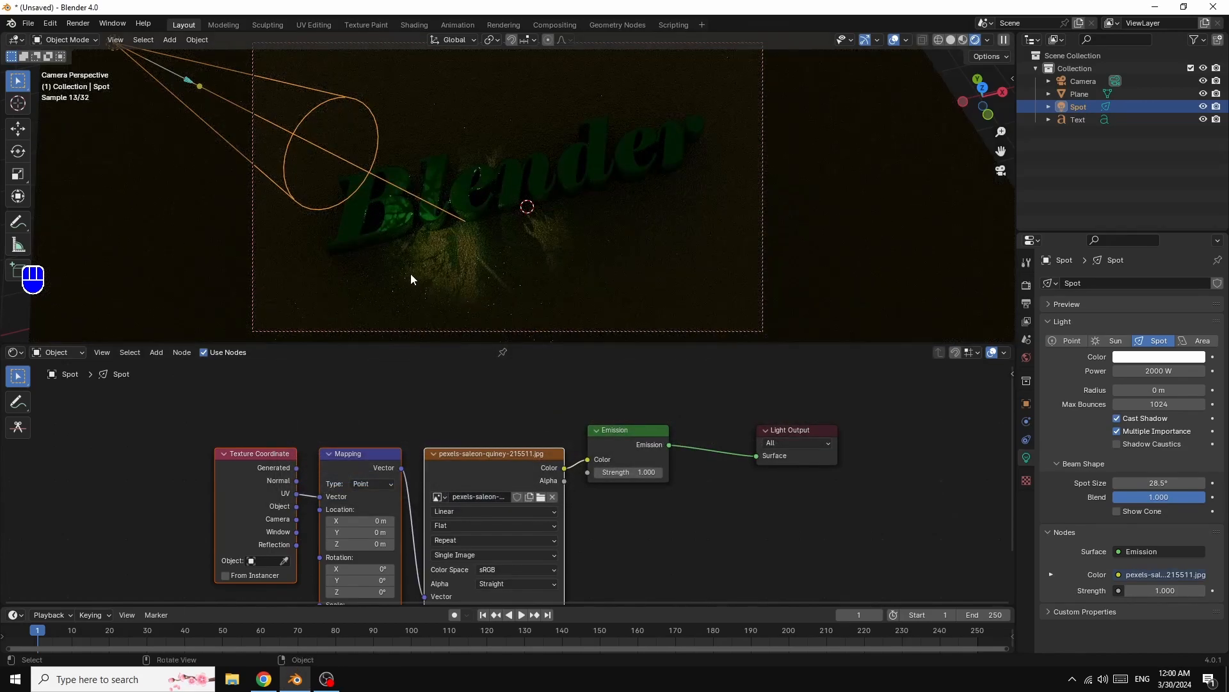
- Set the light's emission strength to 30
left_click_drag(638, 473, 827, 473)
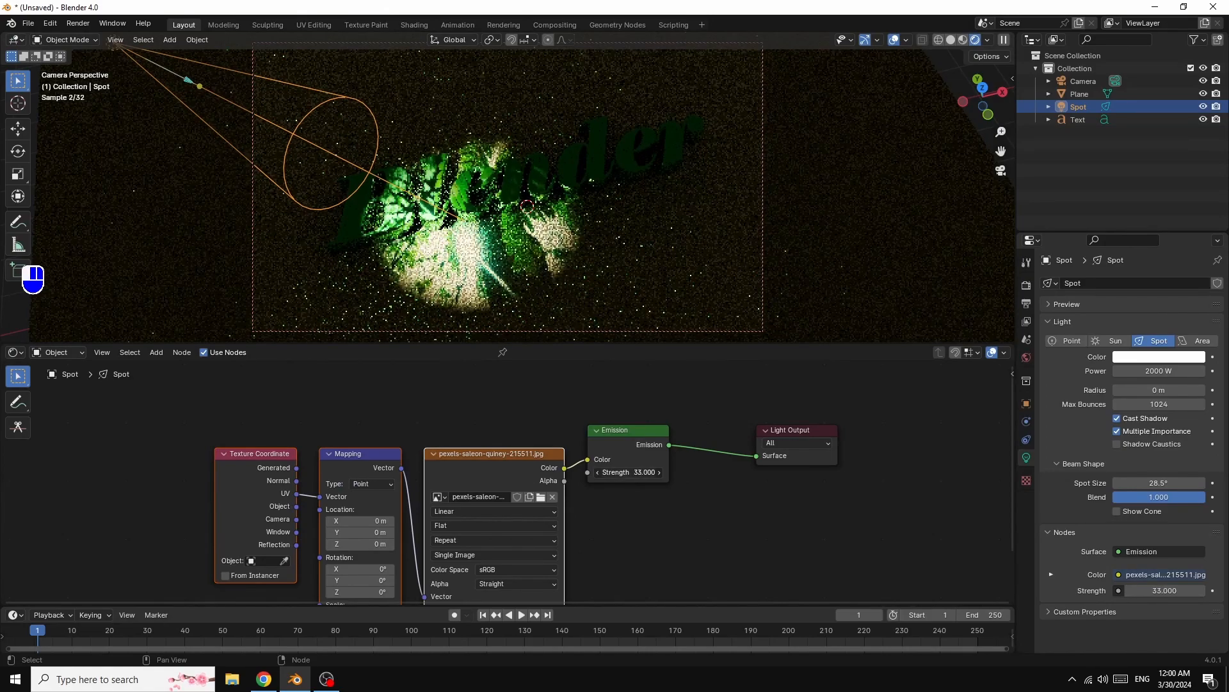
left_click_drag(842, 472, 840, 472)
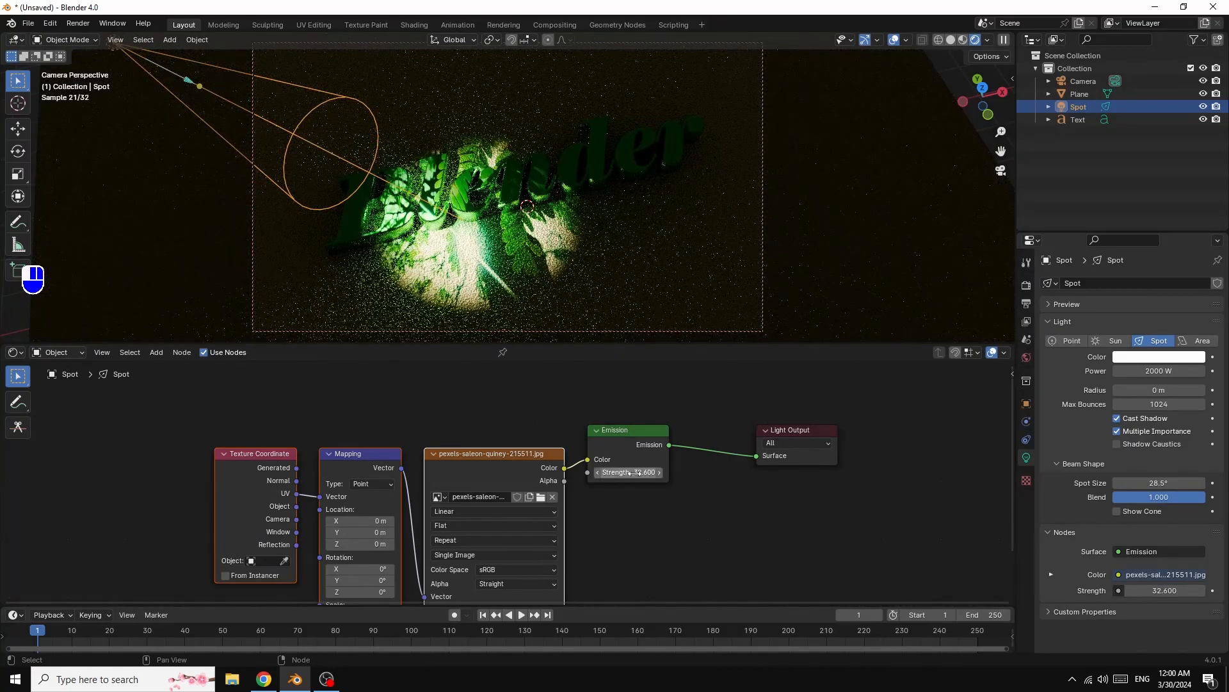
left_click_drag(638, 475, 633, 475)
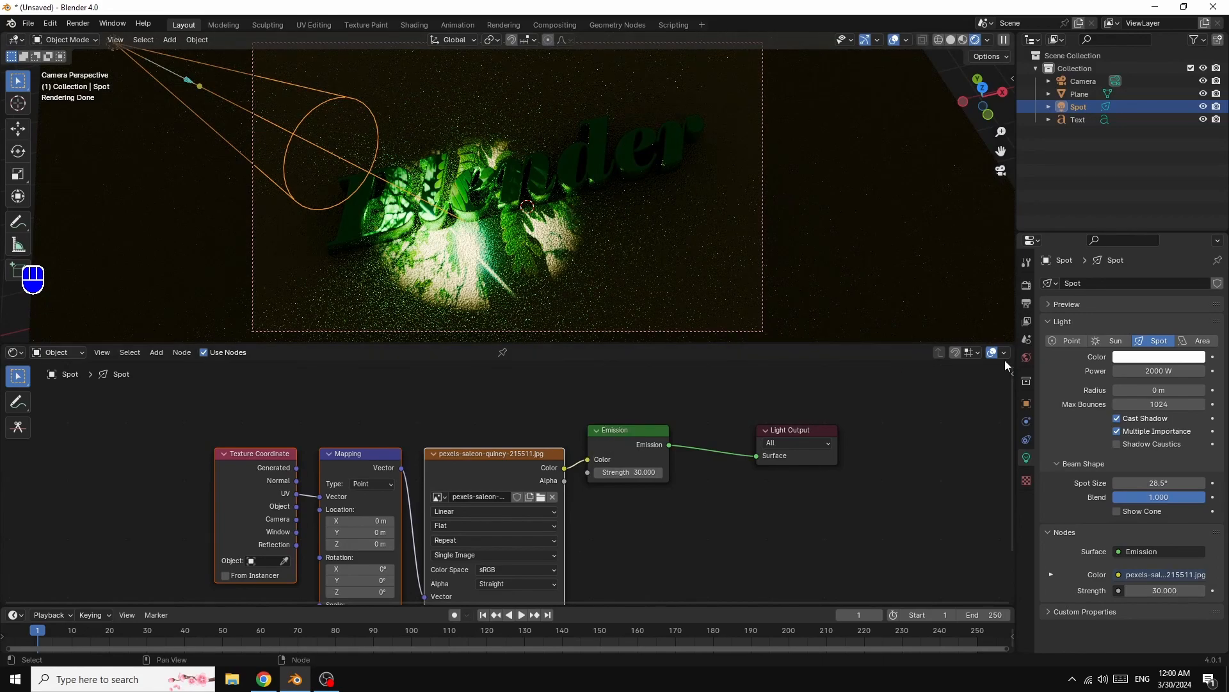
- Set the world colour to a Sky Texture with a strength of 0.2
left_click(1028, 360)
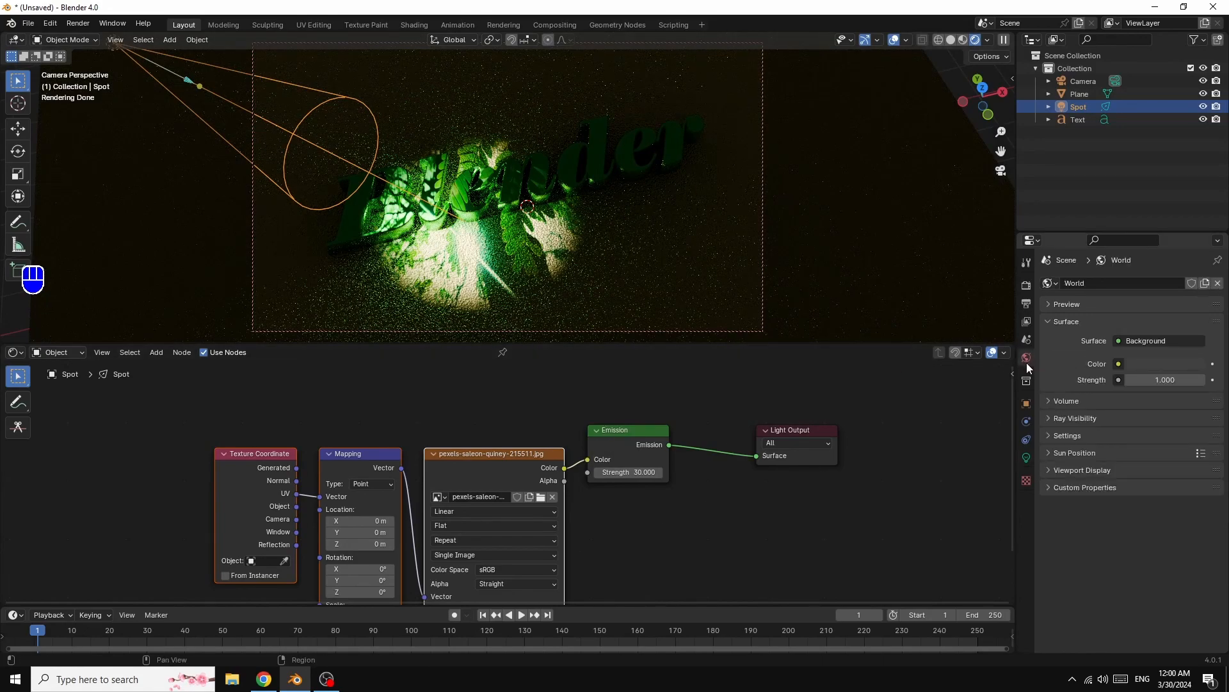
left_click(1119, 364)
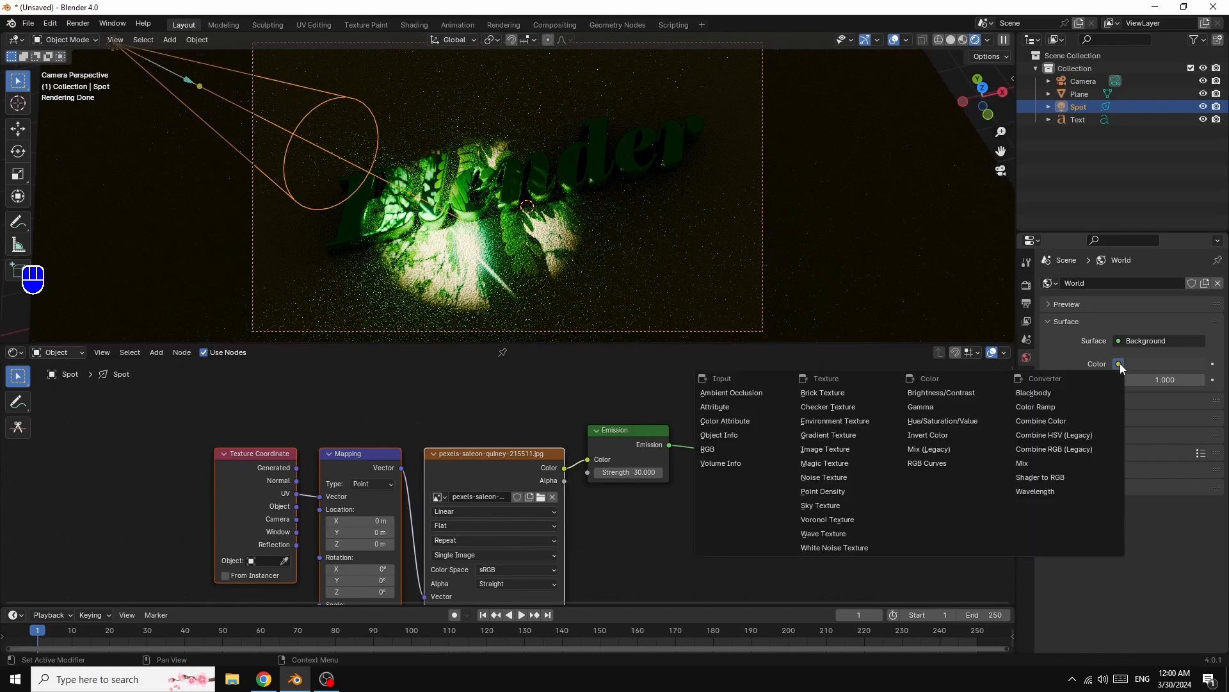
left_click(825, 506)
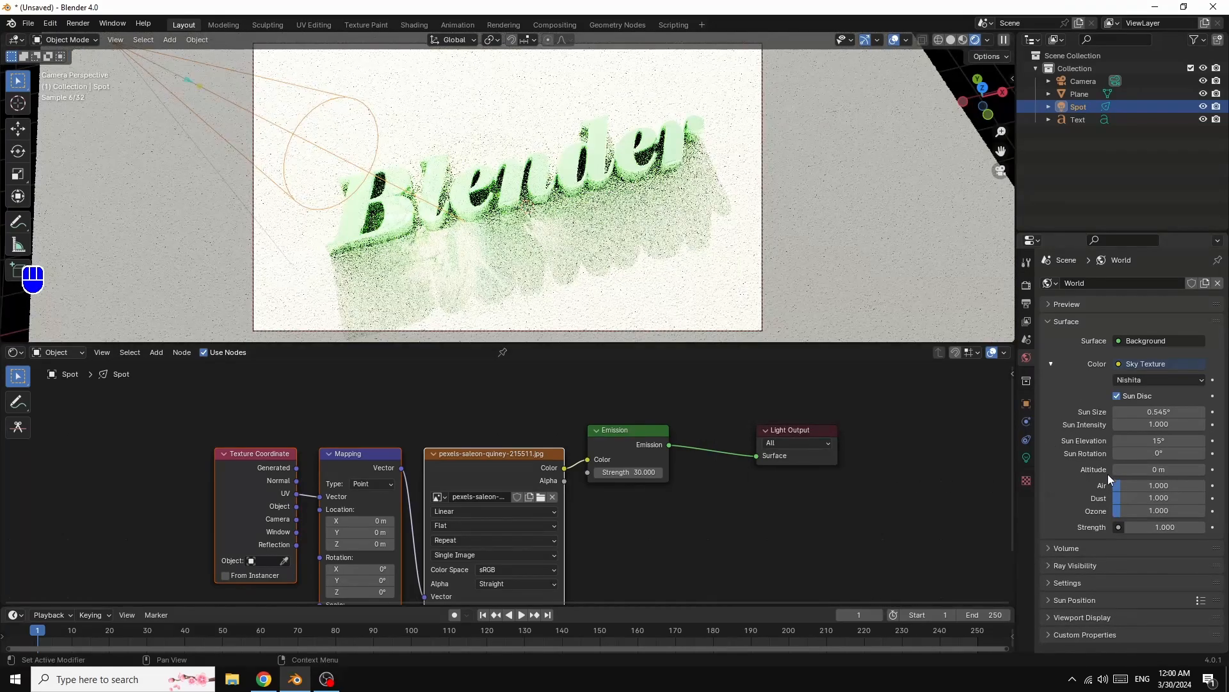
left_click(1165, 527)
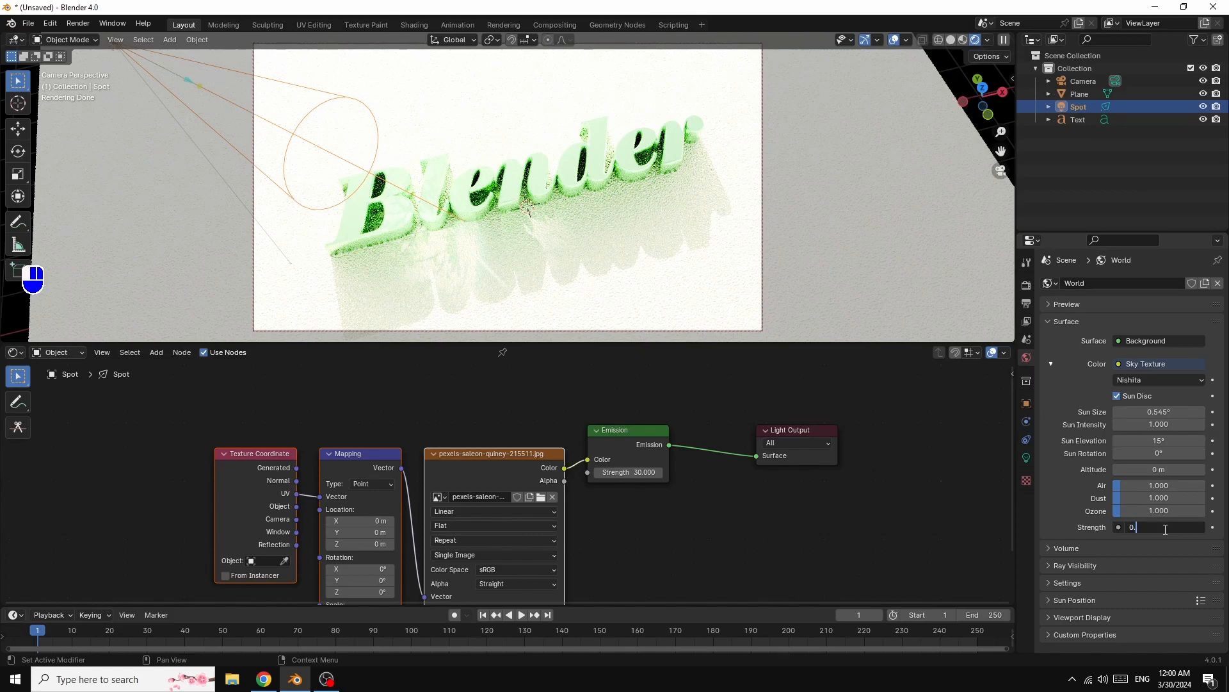
key("Return")
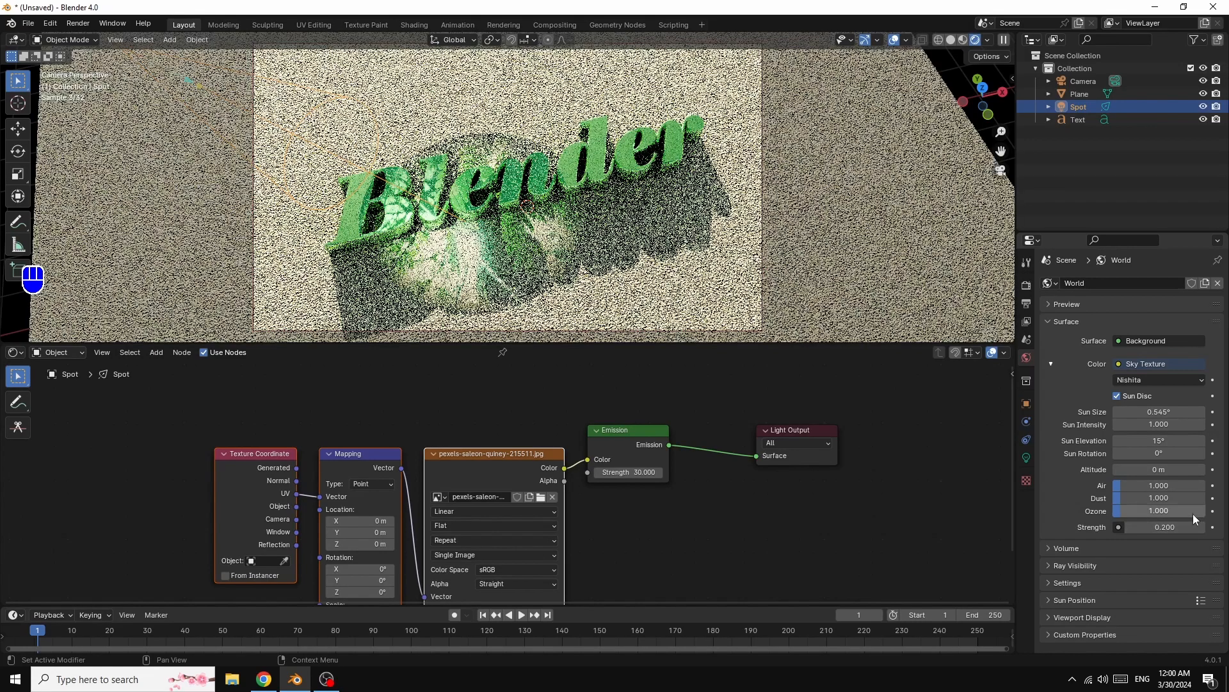
- Set the sky's sun elevation to about 2.9° and sun intensity to 0, and tweak the air density
left_click_drag(1162, 441, 1082, 440)
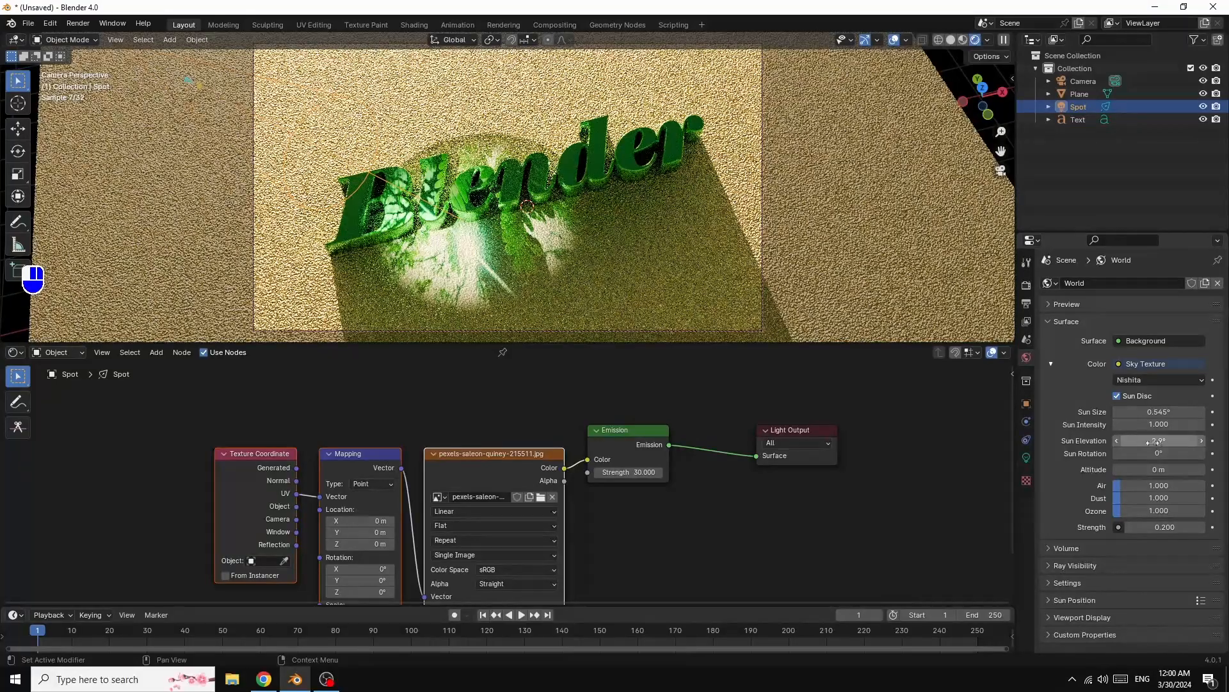
left_click_drag(1170, 425, 1106, 426)
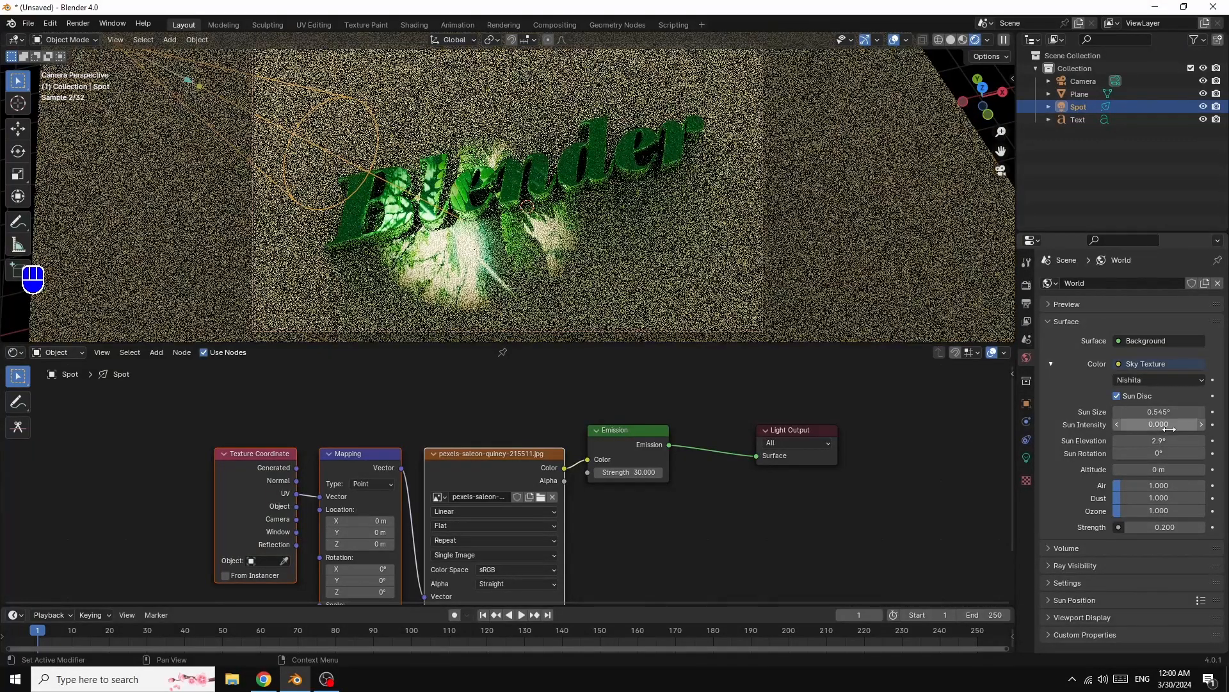
left_click_drag(984, 93, 983, 89)
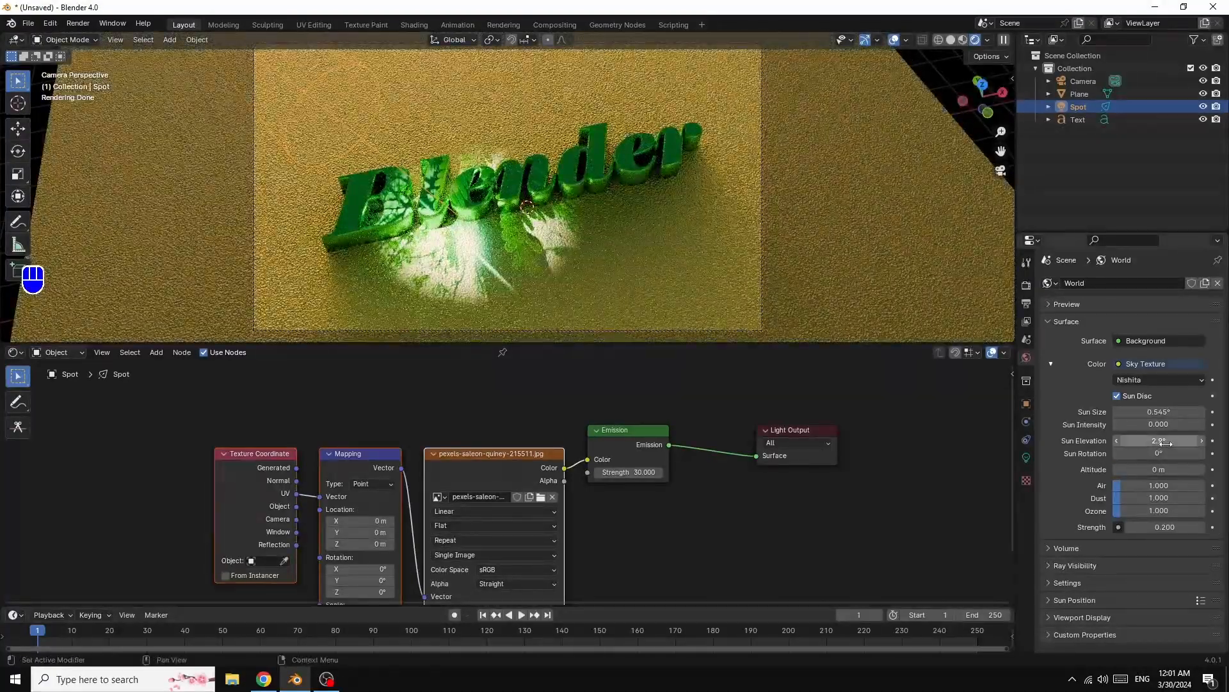
left_click_drag(1165, 443, 1173, 443)
left_click_drag(1162, 484, 1171, 483)
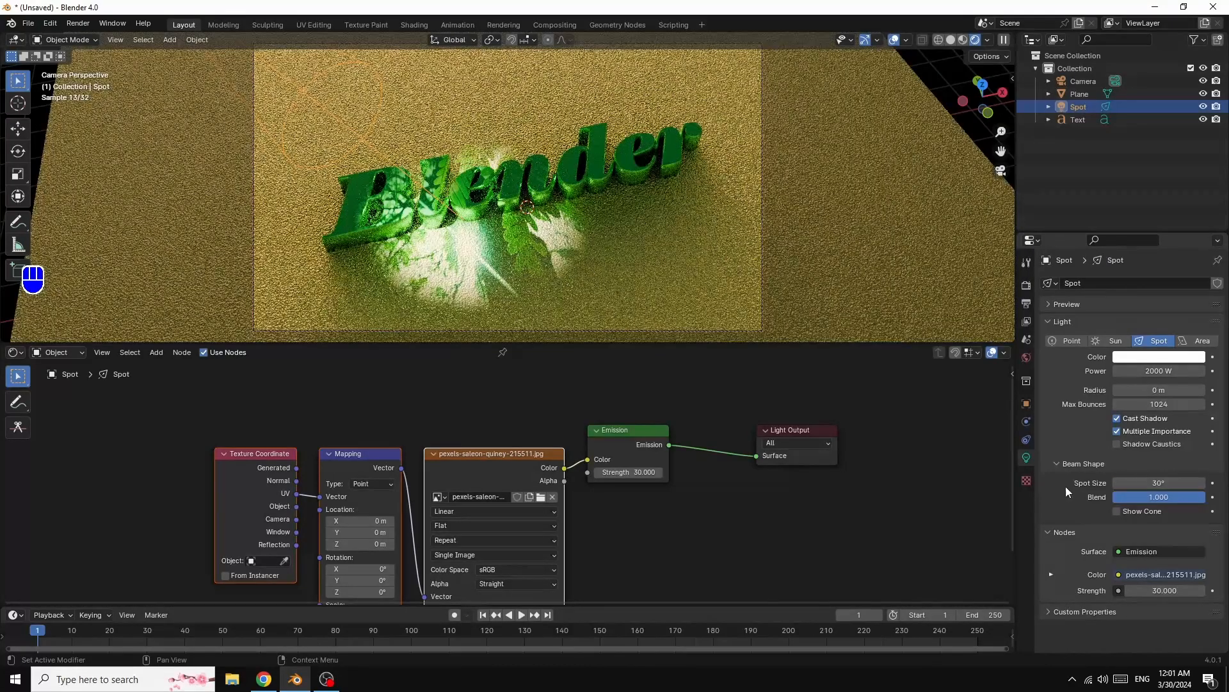
- Rotate the spot light to 6° on X and -19.073° on Y, and keyframe its rotation at frame 1
left_click(1026, 404)
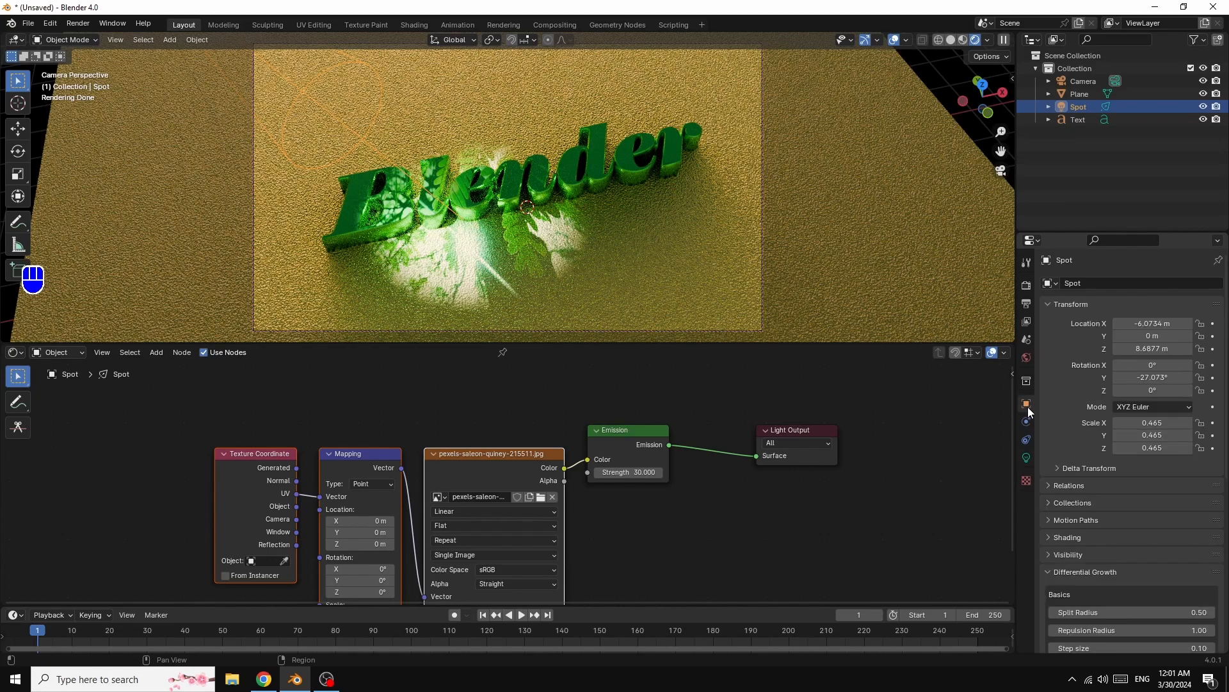
mouse_move(1144, 378)
left_mouse_down()
mouse_move(1122, 378)
mouse_move(1154, 378)
left_mouse_up()
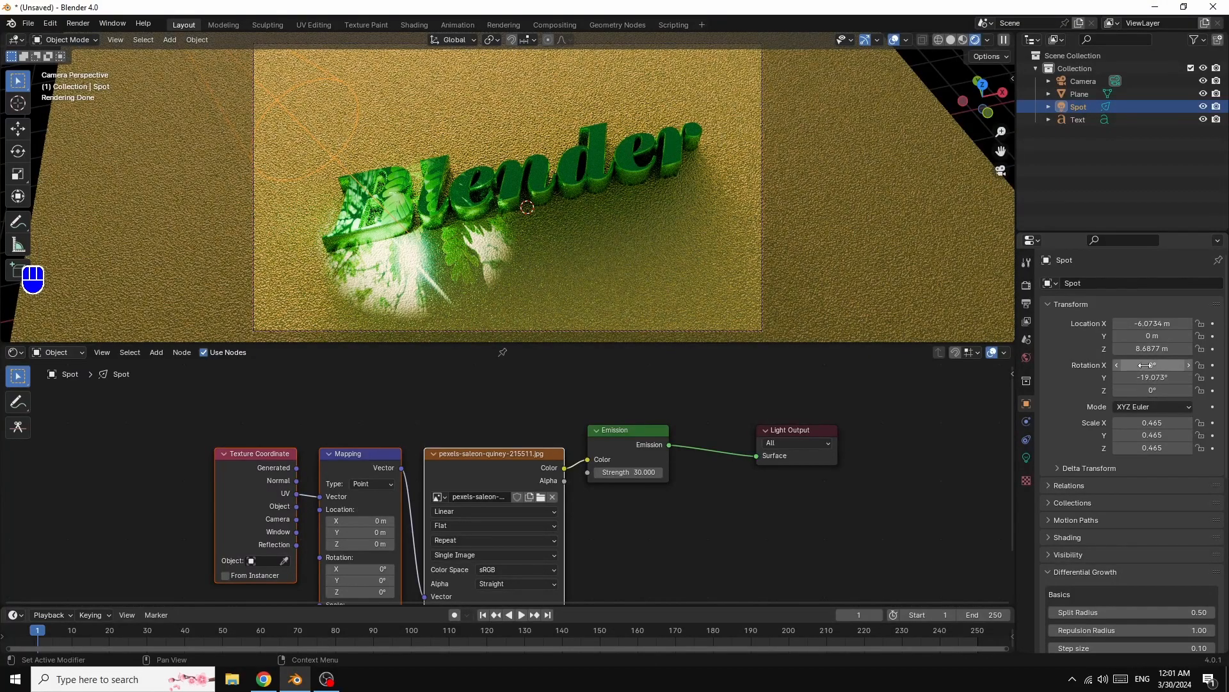
left_click_drag(1156, 367, 1166, 367)
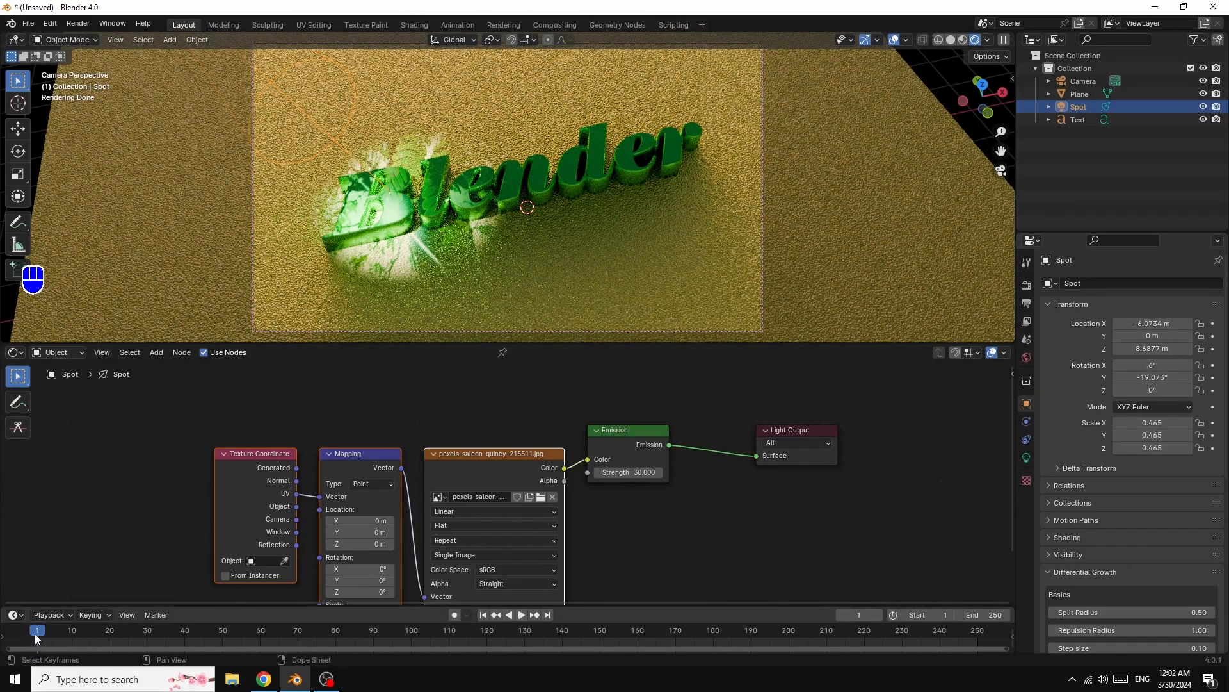
right_click(1152, 379)
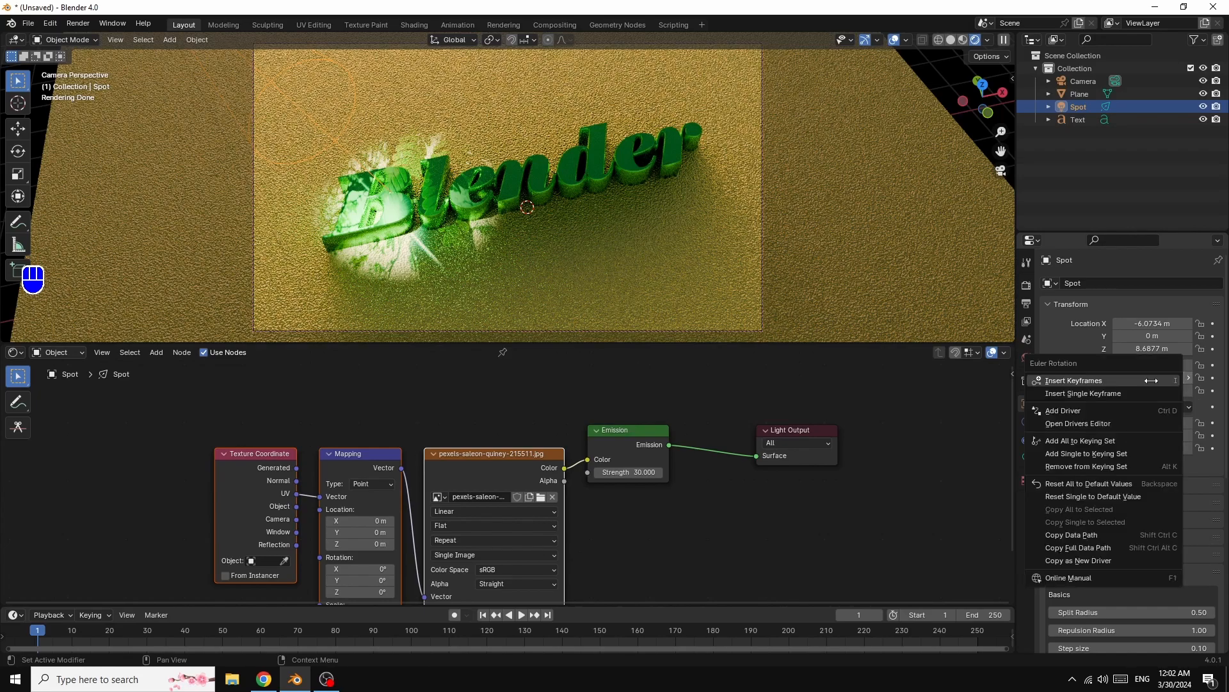
left_click(1109, 380)
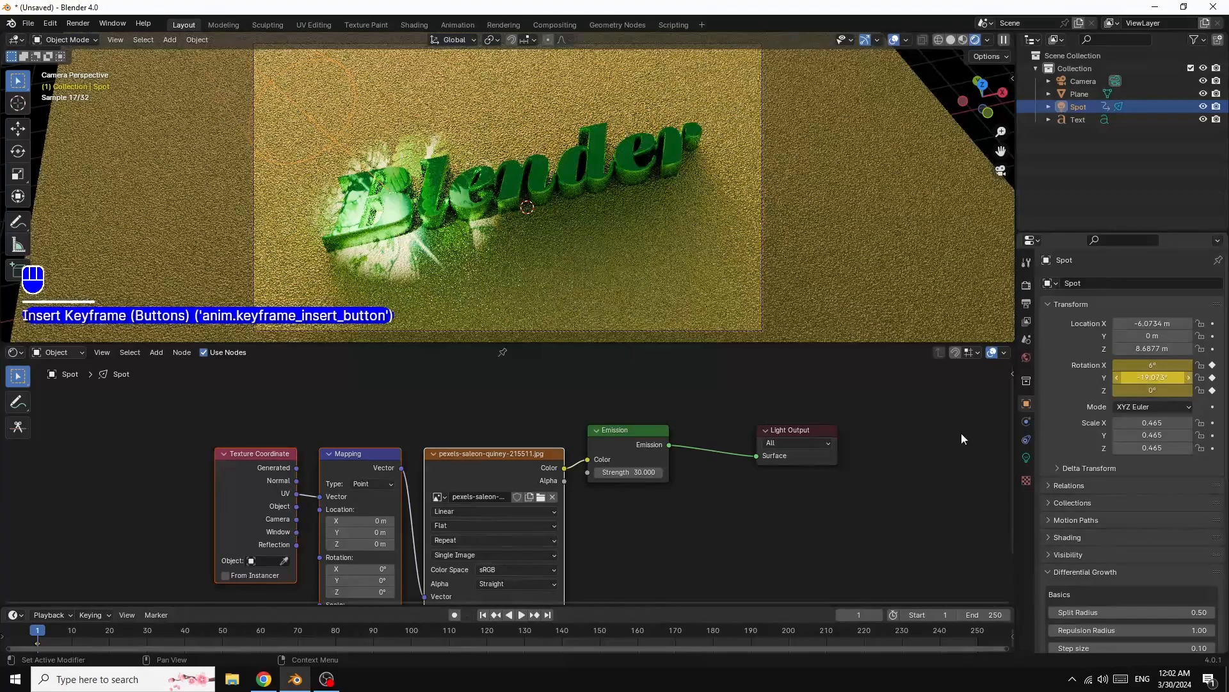
- At frame 250, set the spot light's Y rotation to -42.073°, keyframe its rotation, and play back the animation
left_click(978, 640)
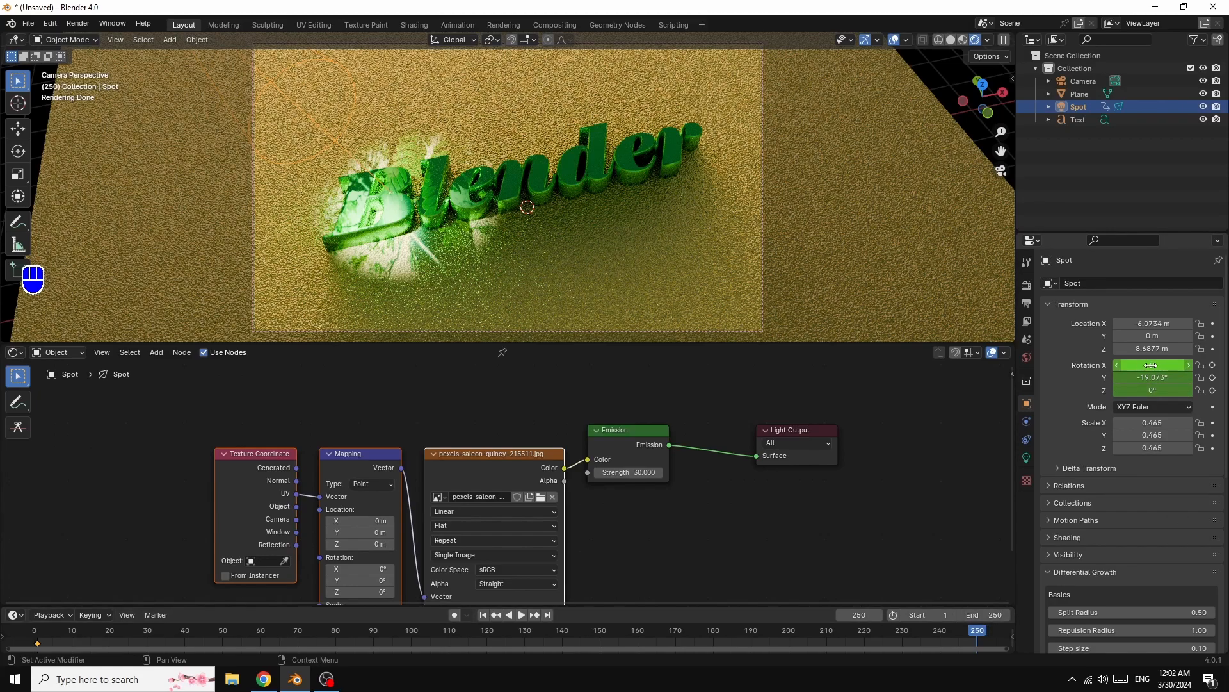
left_click_drag(1148, 377, 1111, 377)
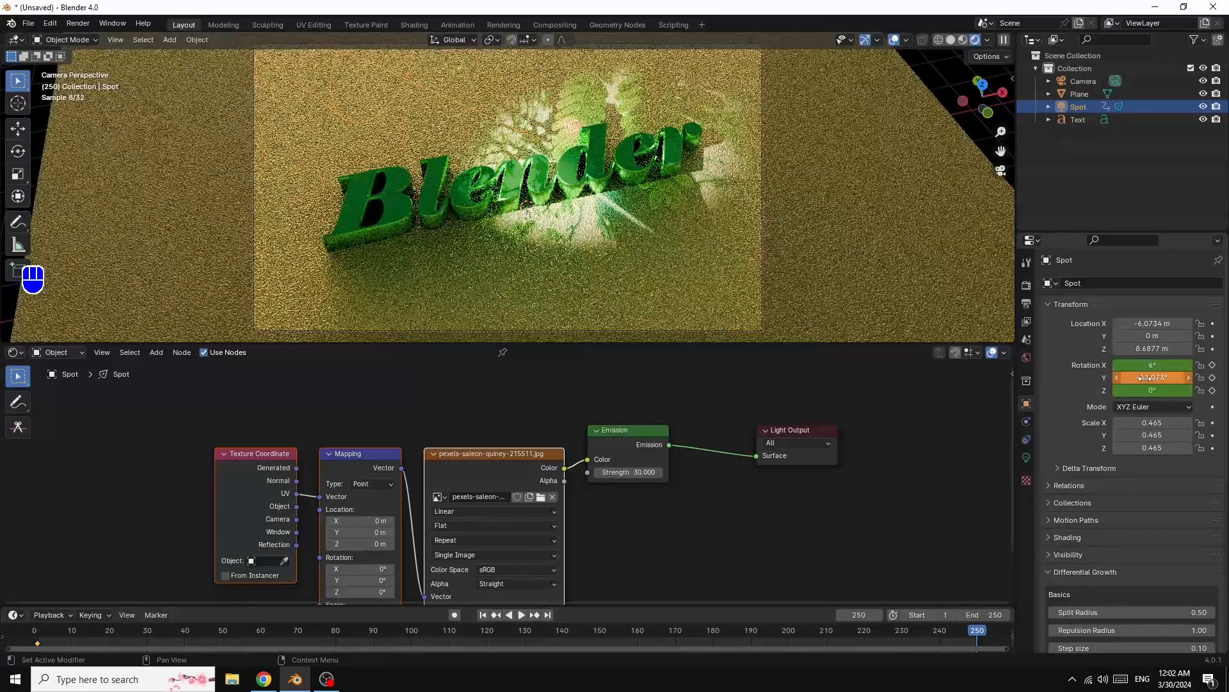
right_click(1160, 379)
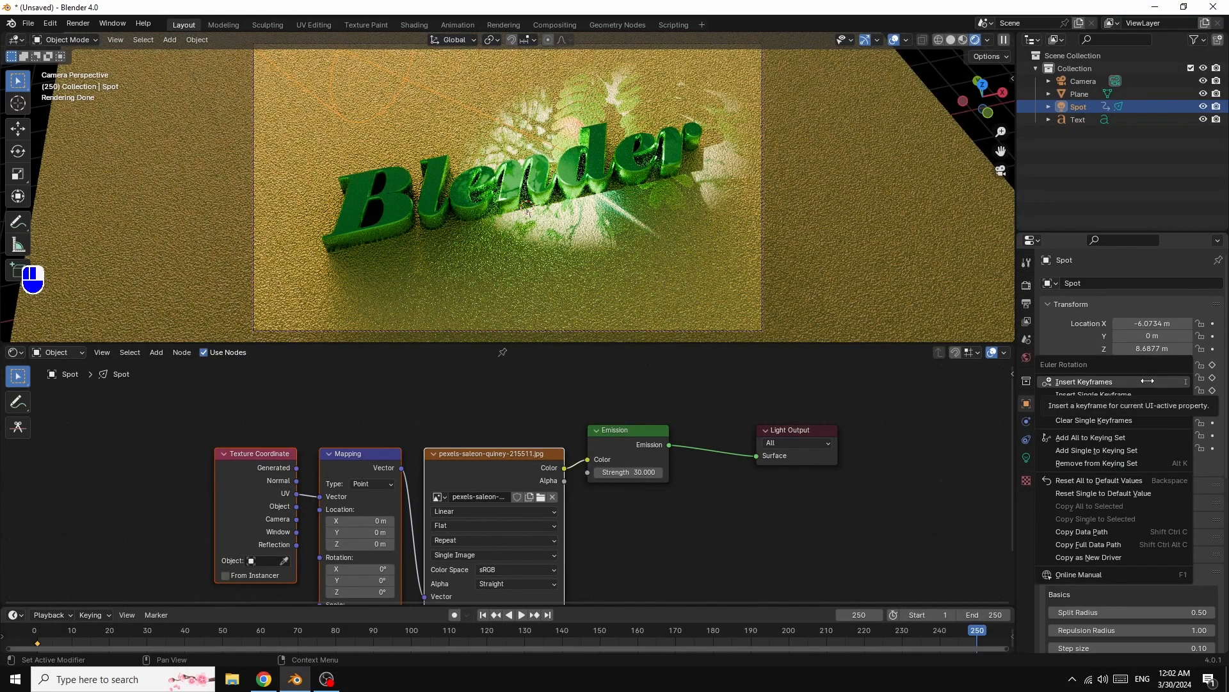
left_click(1148, 381)
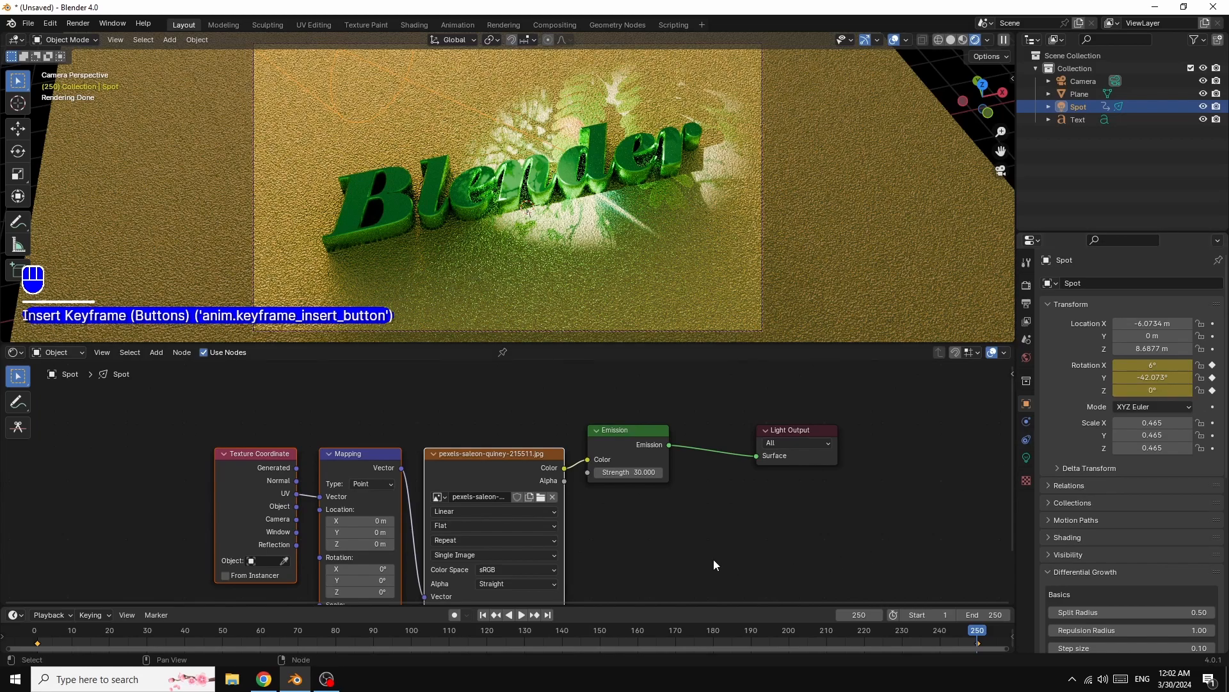
left_click(521, 616)
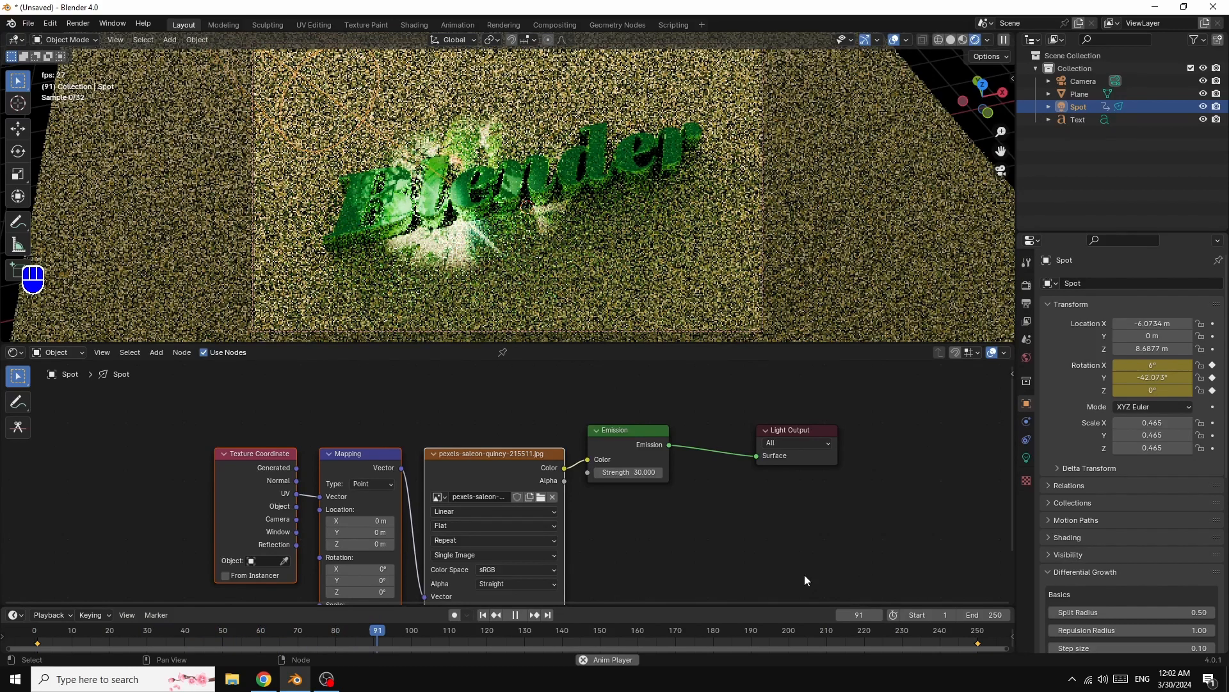
key("space")
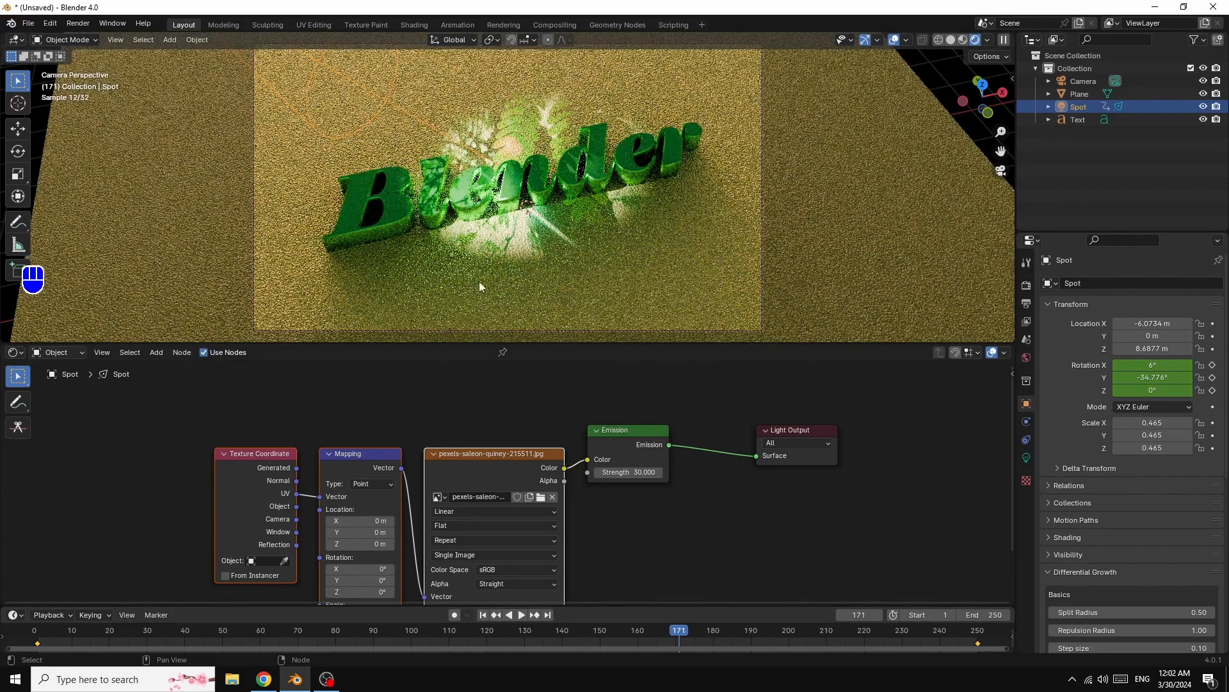
- Select the ground plane, lower its material roughness to 0.491, and darken the colour ramp's stop colour
left_click(789, 228)
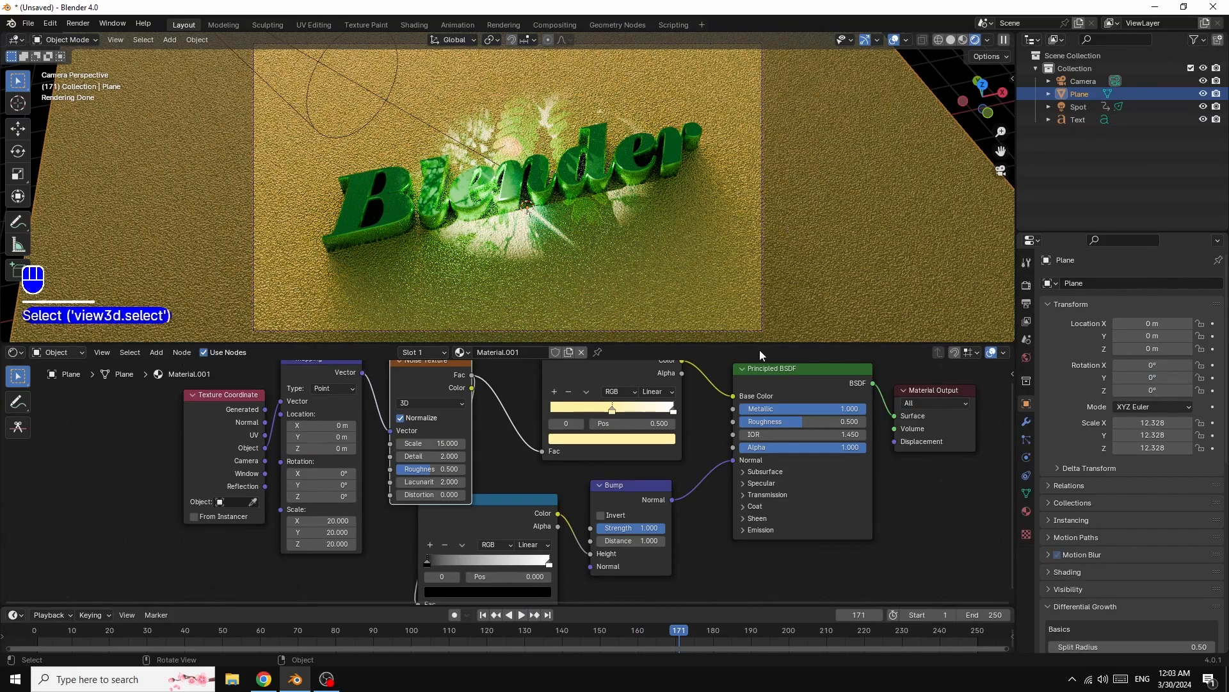
mouse_move(798, 423)
left_mouse_down()
mouse_move(774, 423)
mouse_move(796, 423)
left_mouse_up()
left_click_drag(803, 421, 801, 422)
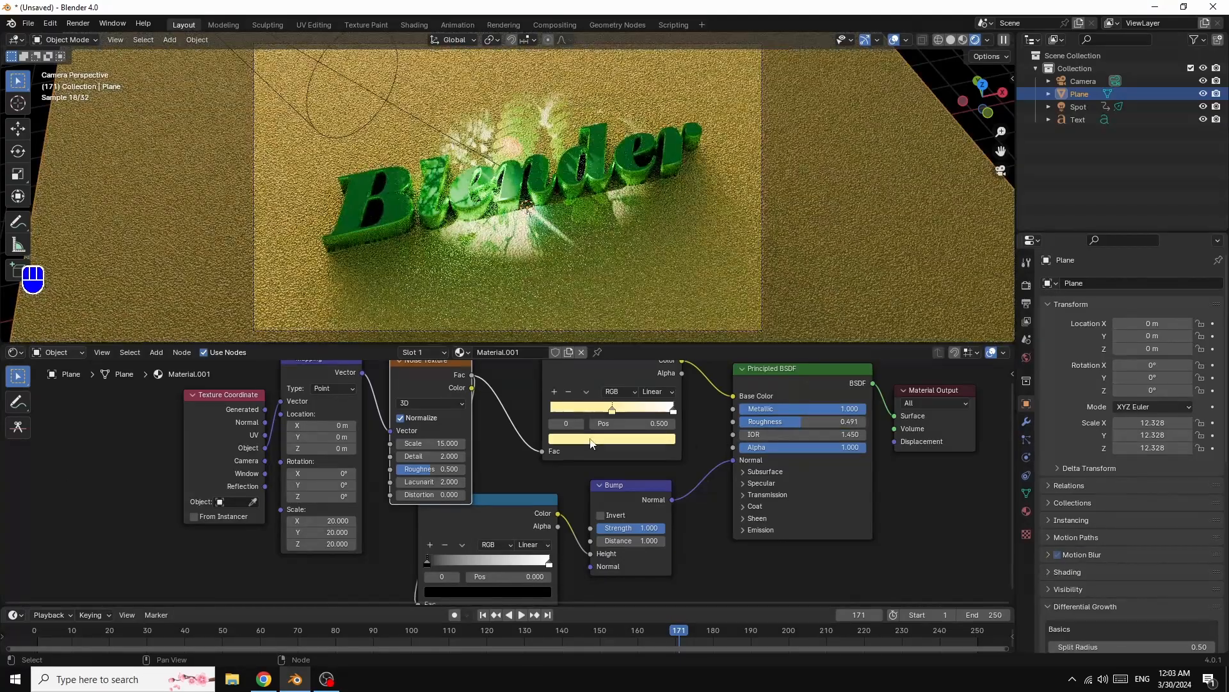
left_click(591, 445)
left_click_drag(668, 264, 666, 278)
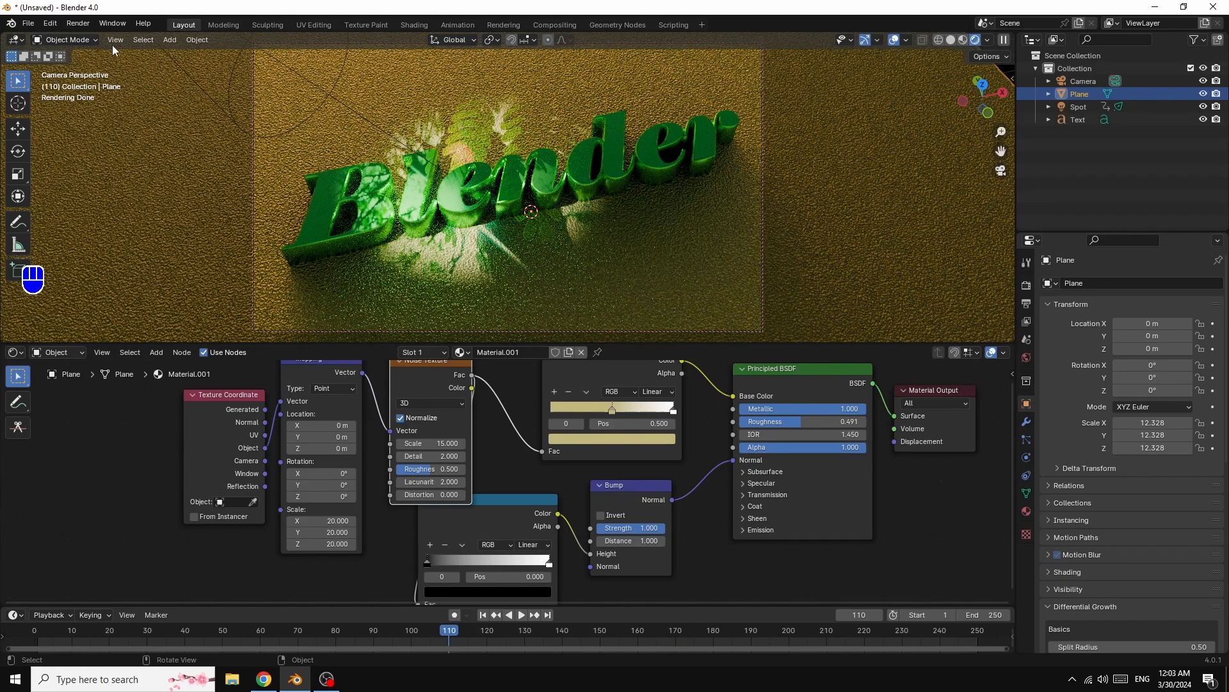
- Render a still image of the current frame, inspect it, and close the render window
left_click(78, 24)
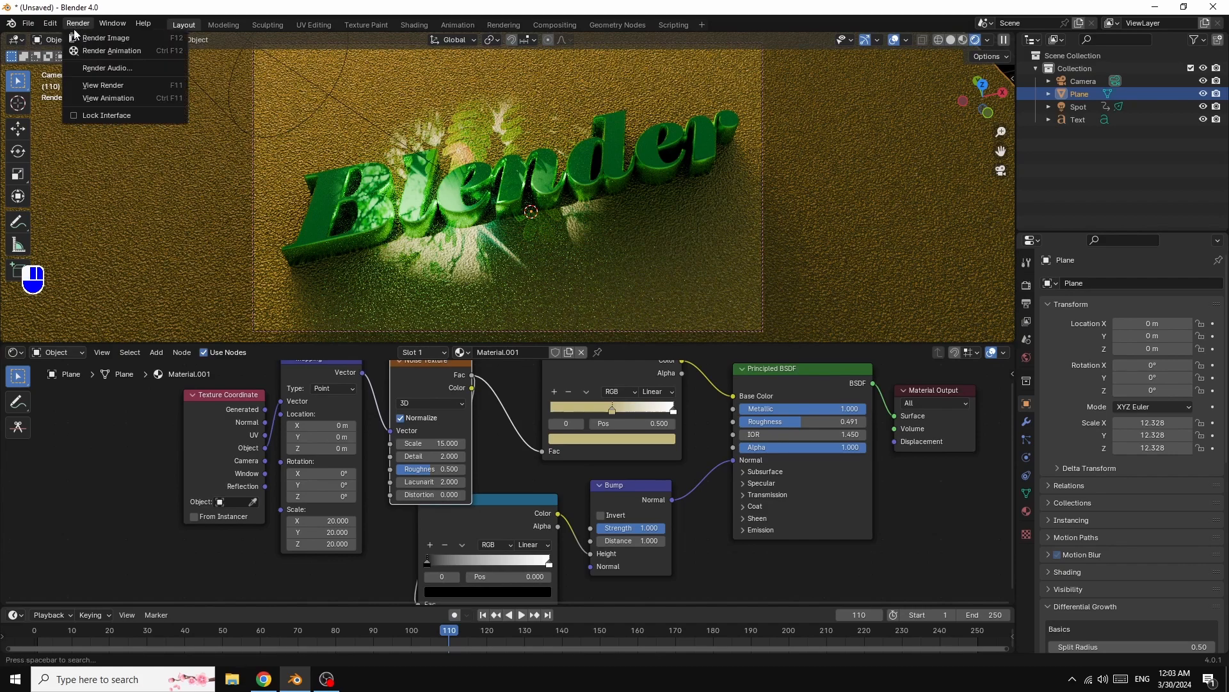
left_click(102, 36)
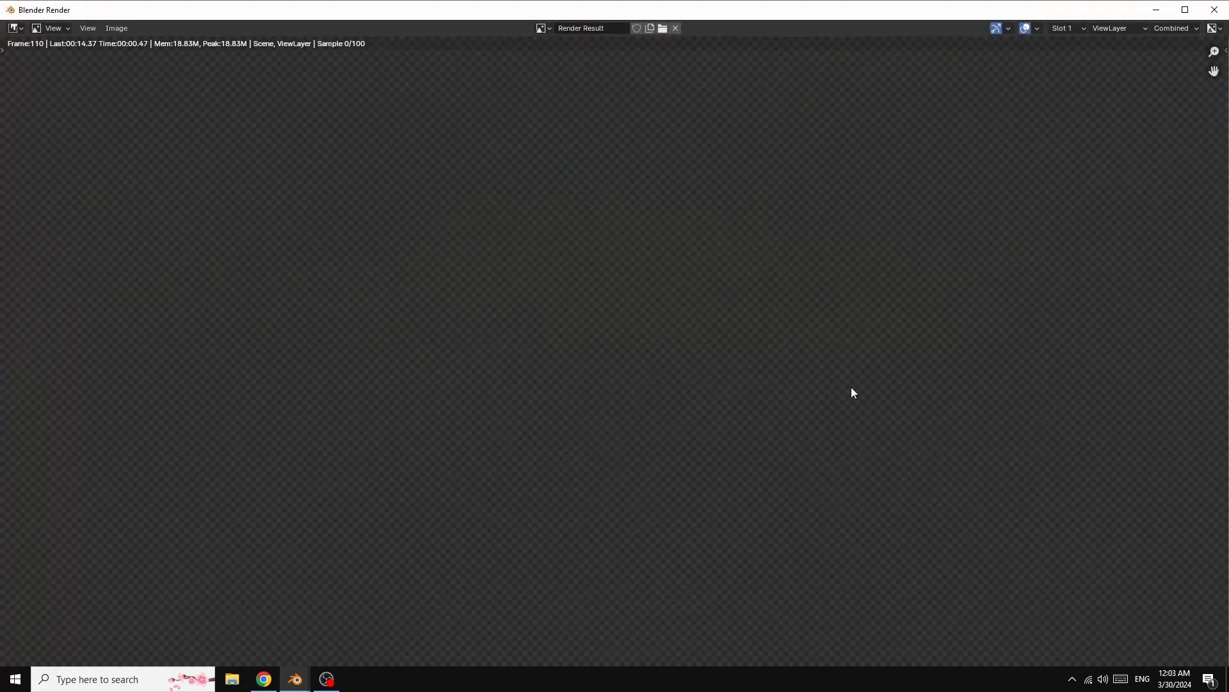
scroll(969, 348, "down", 1)
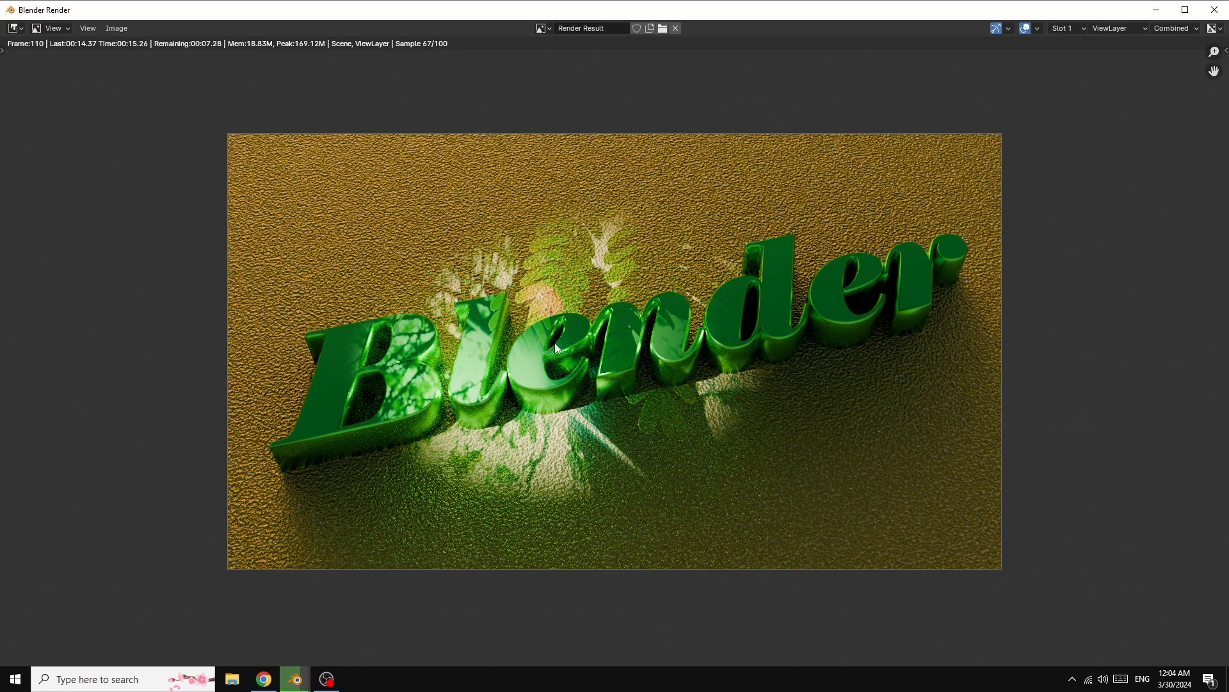
left_click(116, 28)
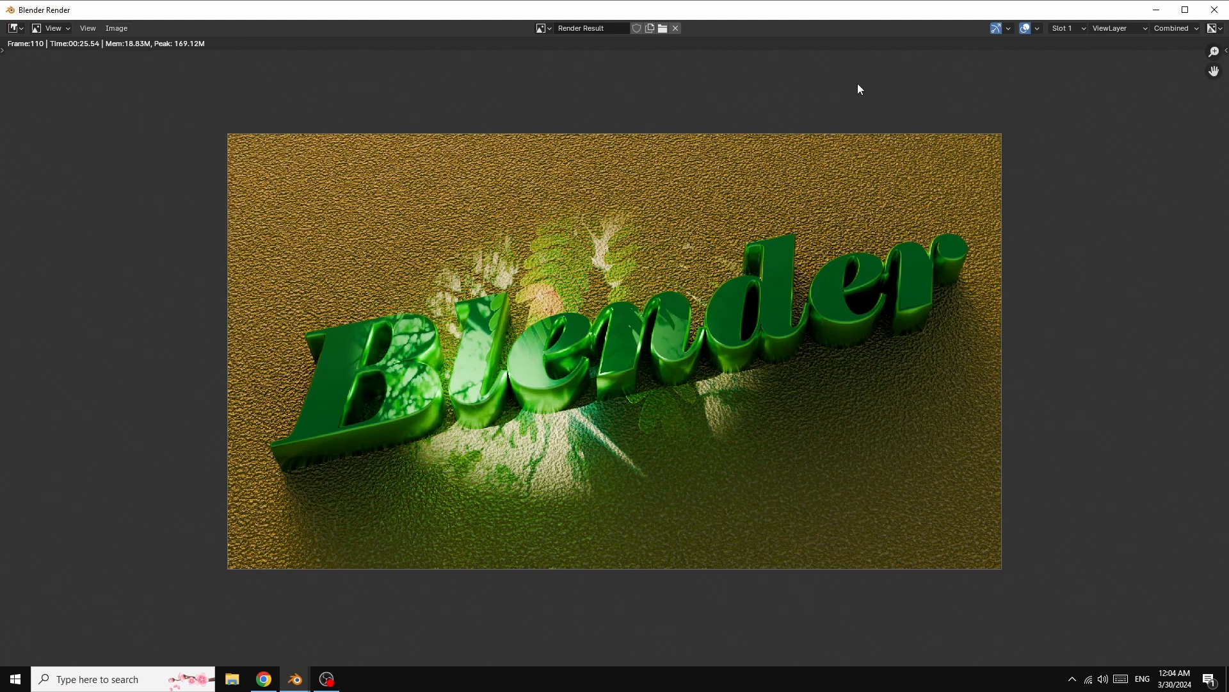
left_click(1215, 9)
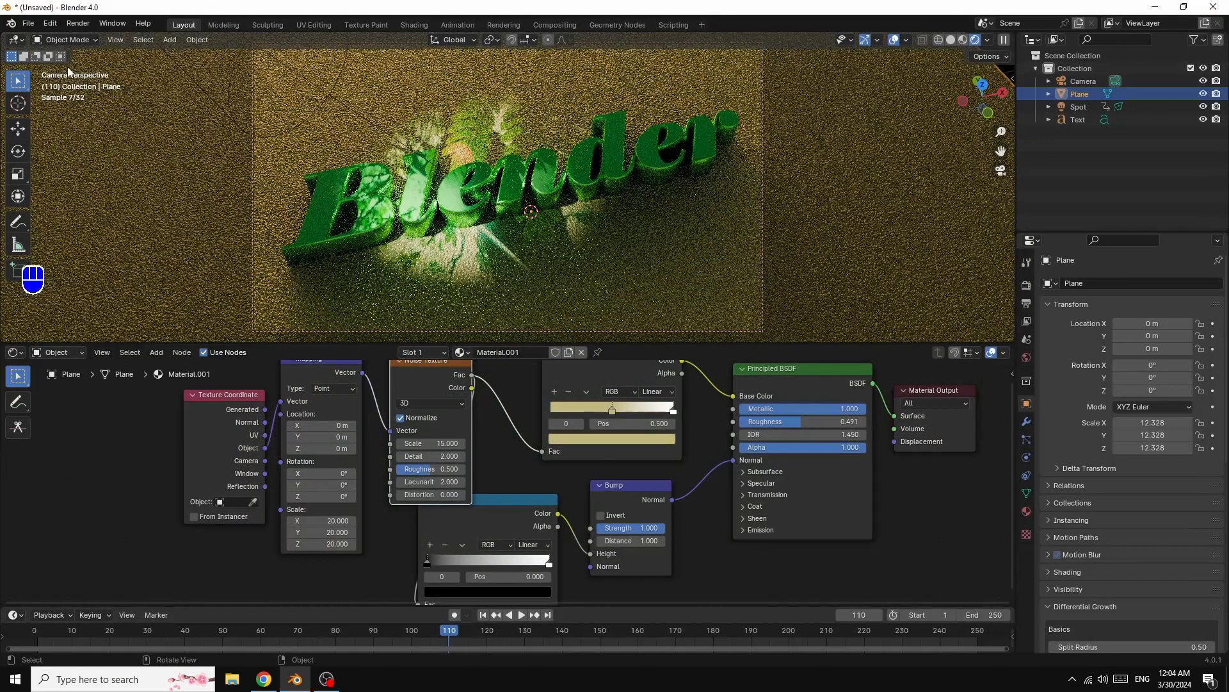
- Set the output file format to FFmpeg Video
left_click(79, 24)
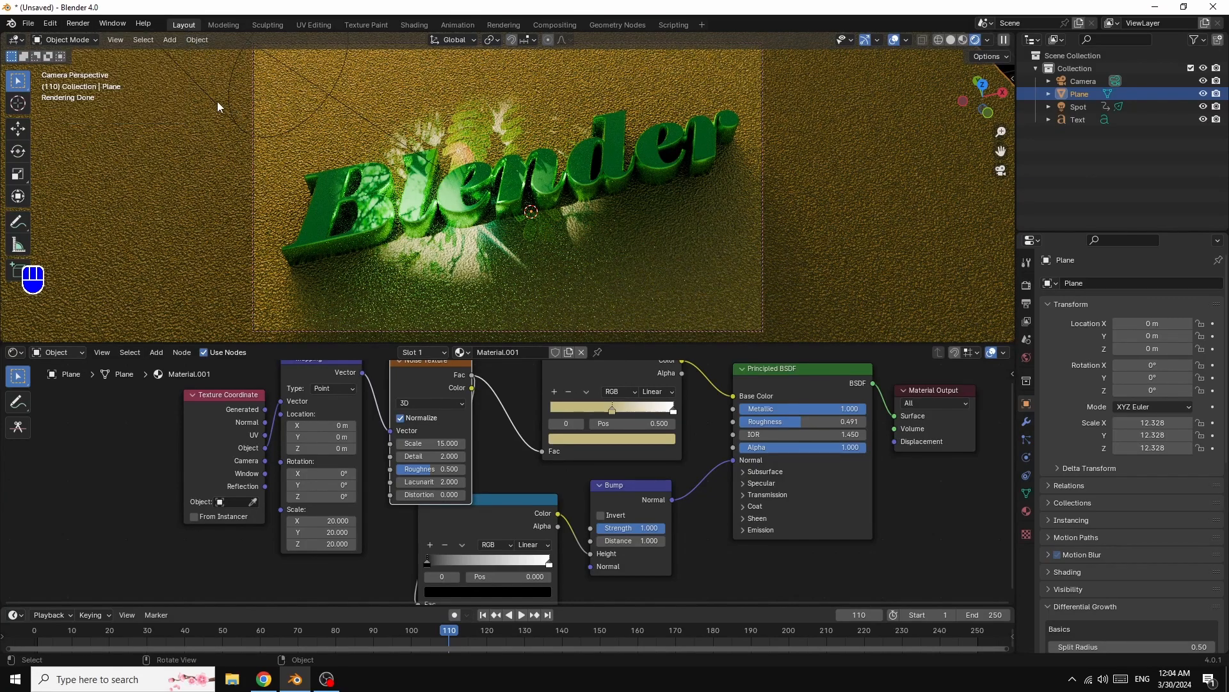
left_click(1026, 304)
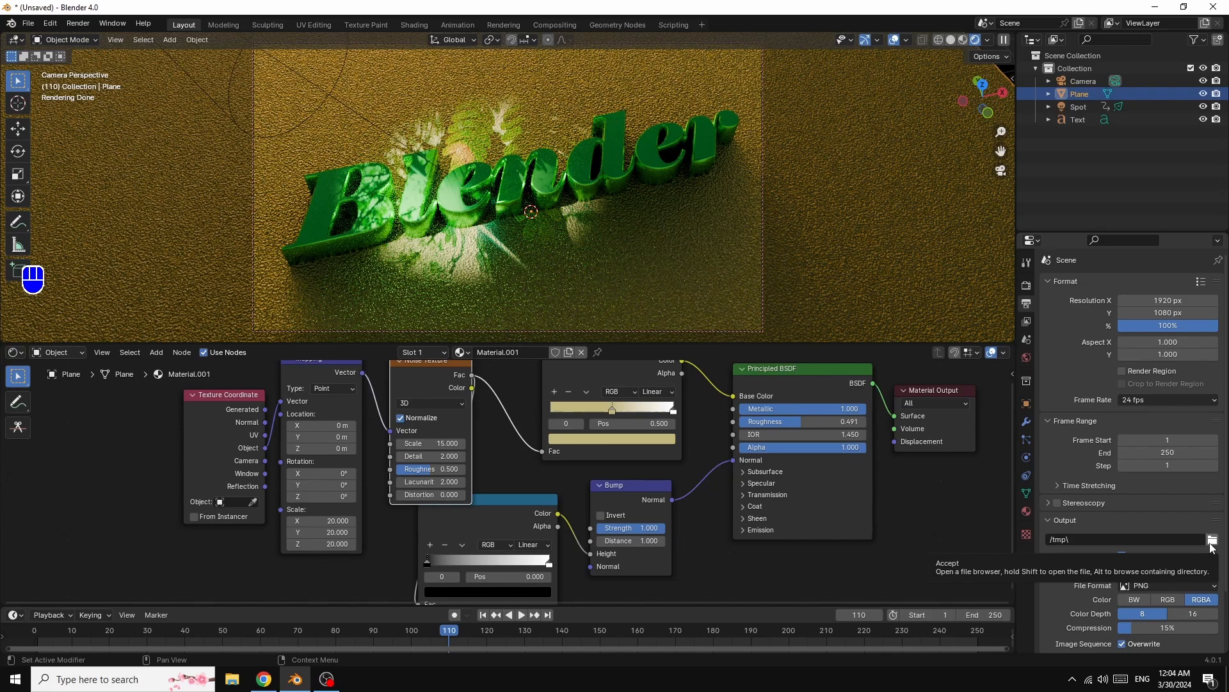
left_click(1165, 588)
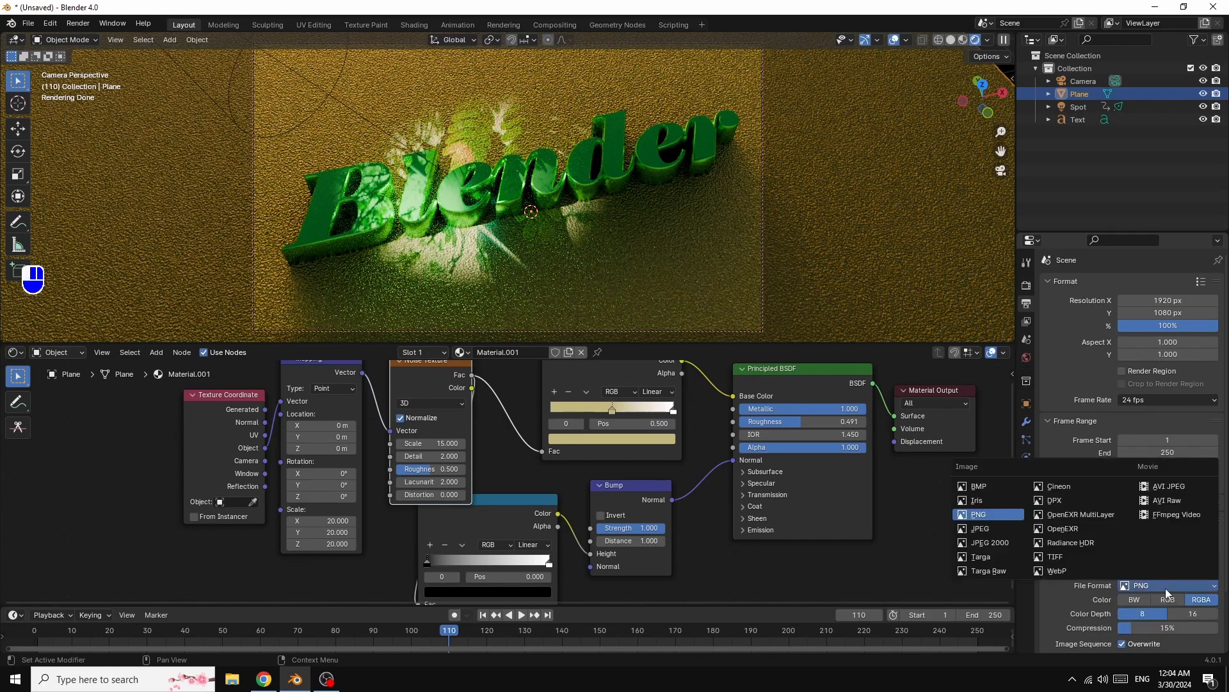
left_click(1169, 518)
- Set the video encoding container to MPEG-4
scroll(1169, 519, "down", 1)
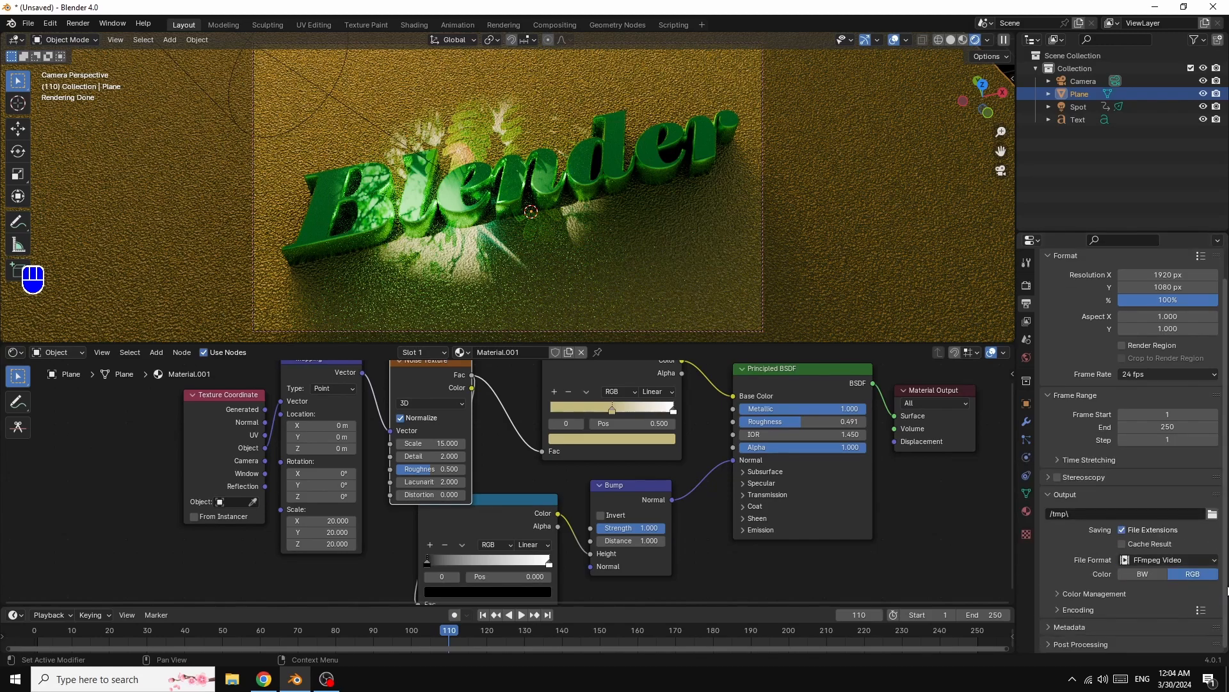
left_click(1059, 610)
left_click(1159, 628)
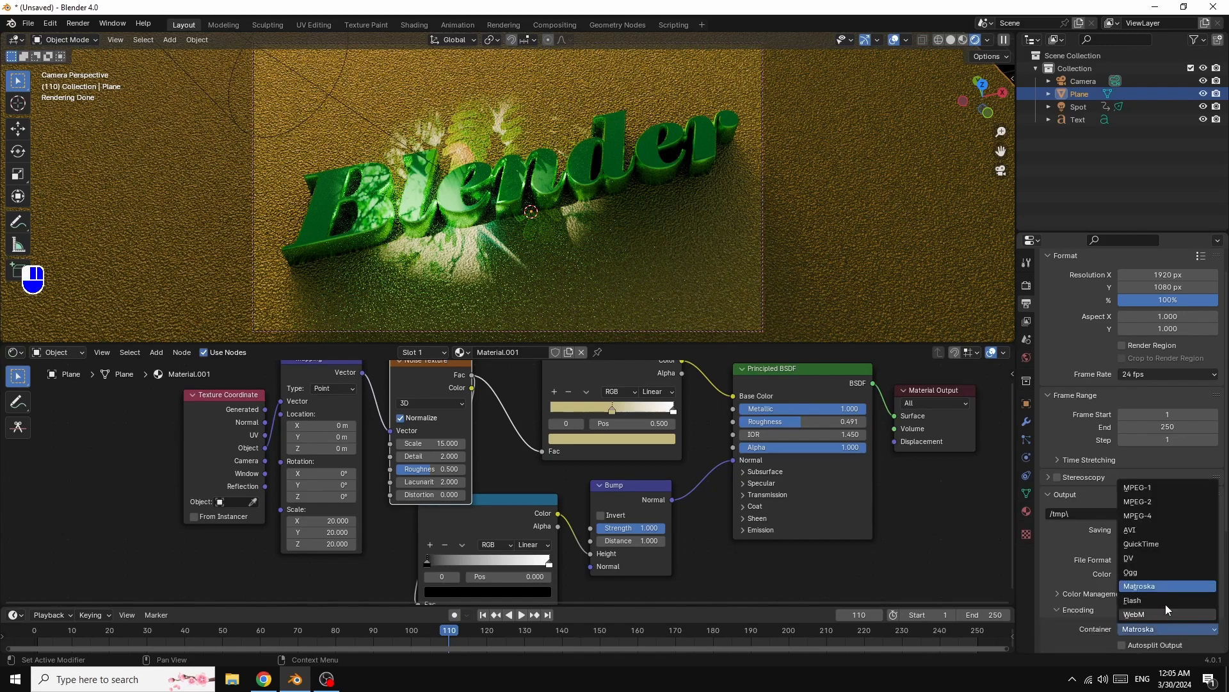
left_click(1146, 515)
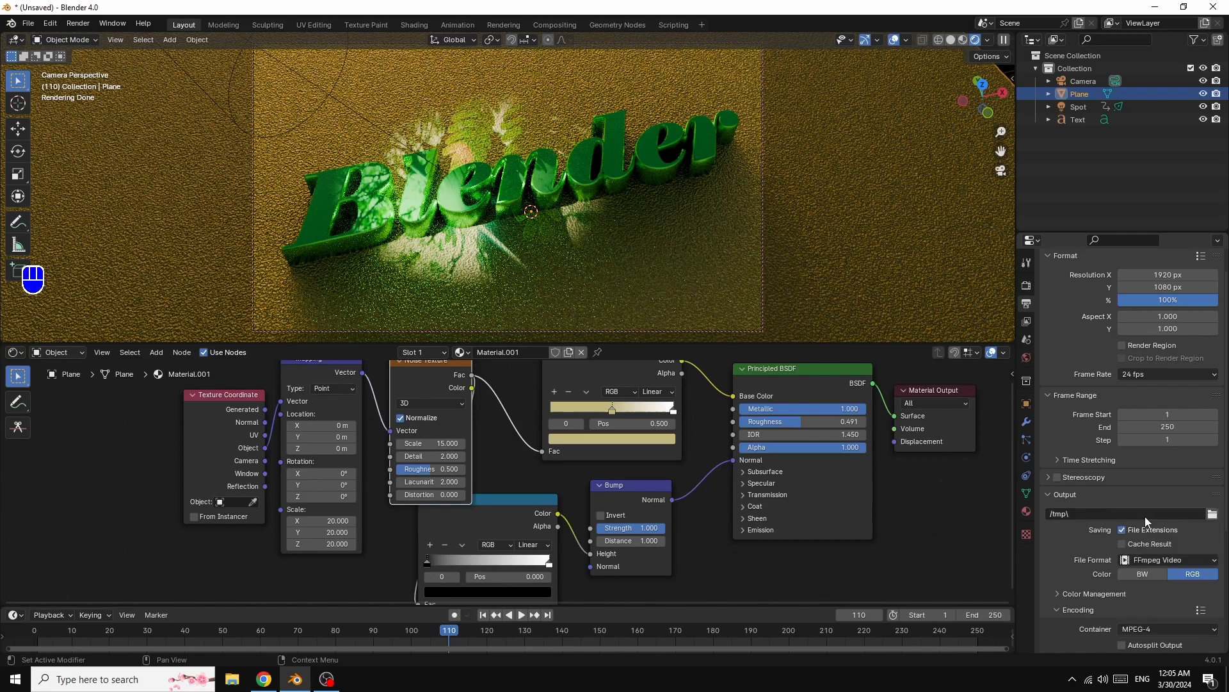
- Set the video output quality to High Quality
scroll(1210, 595, "down", 3)
scroll(1210, 596, "down", 1)
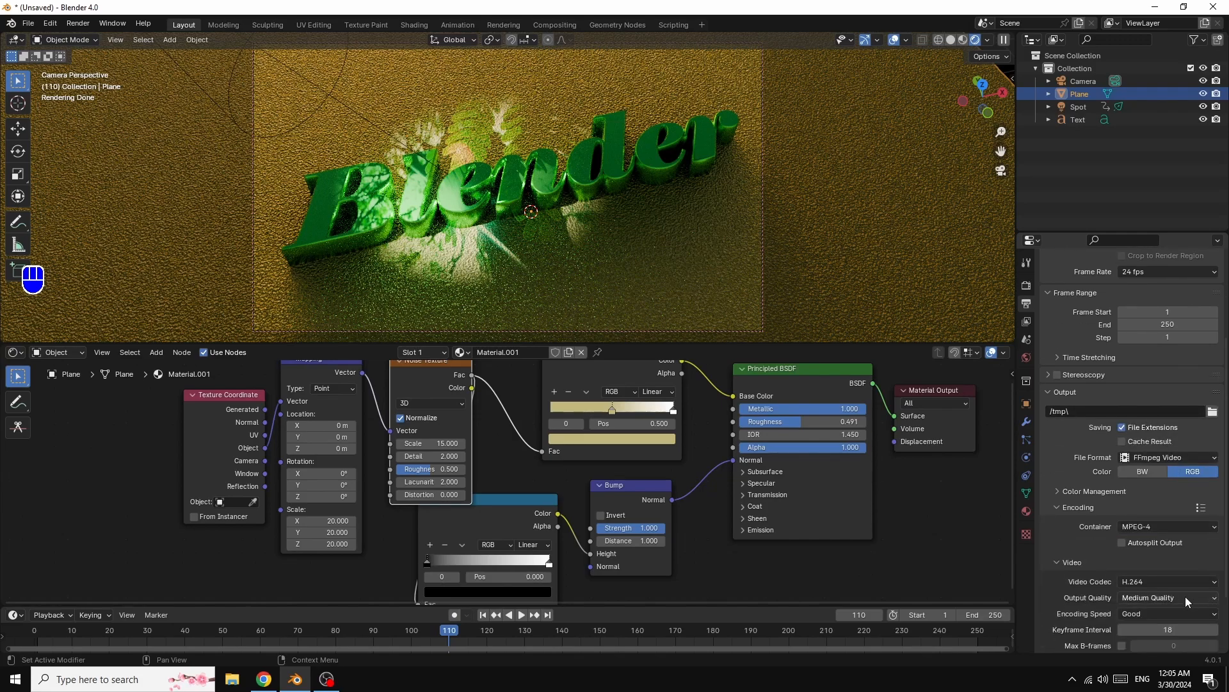
left_click(1159, 597)
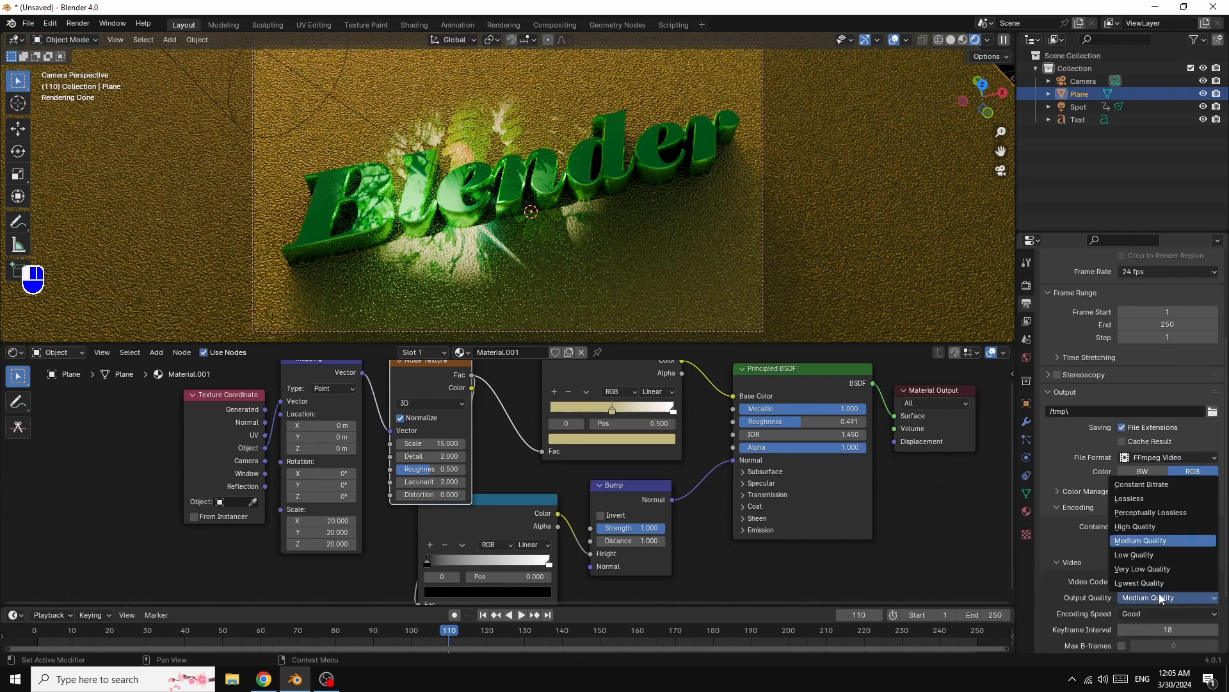
left_click(1135, 526)
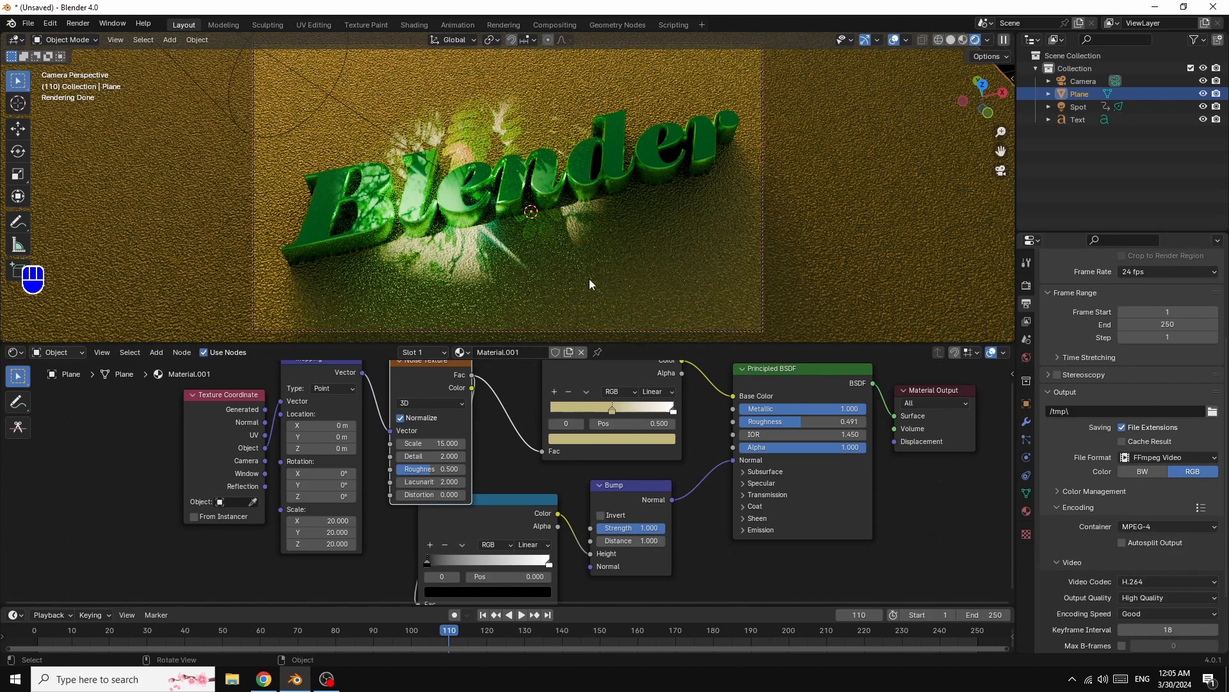
- Render the animation
left_click(78, 24)
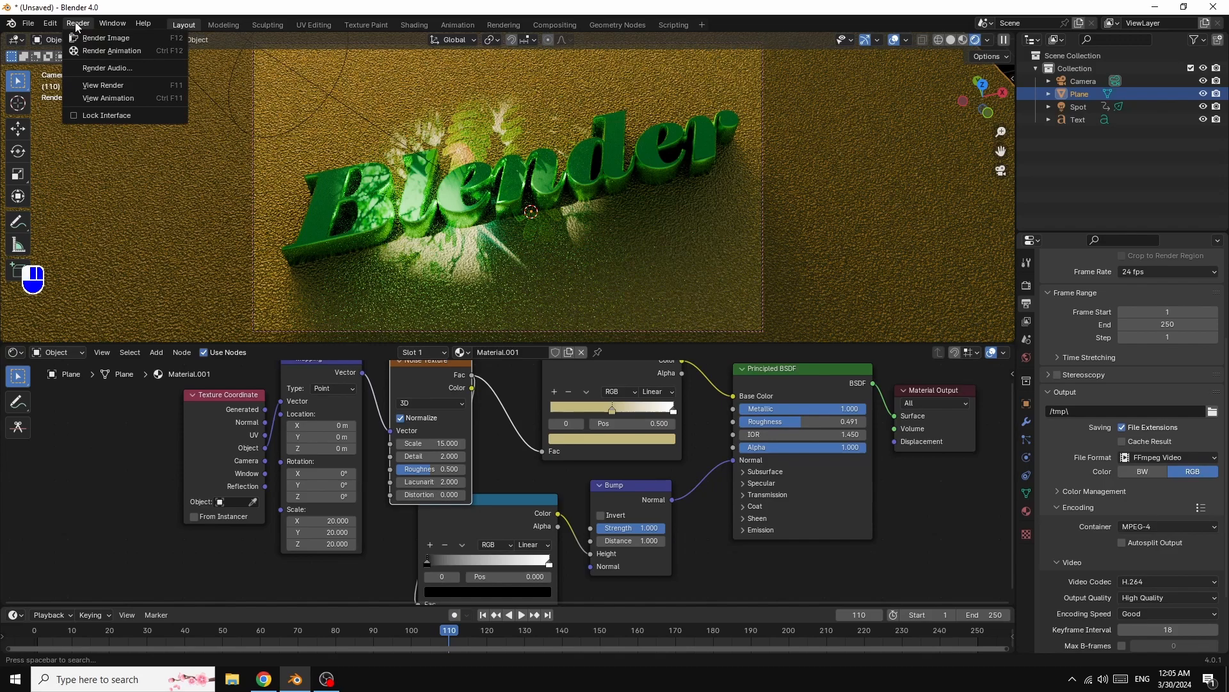
left_click(113, 51)
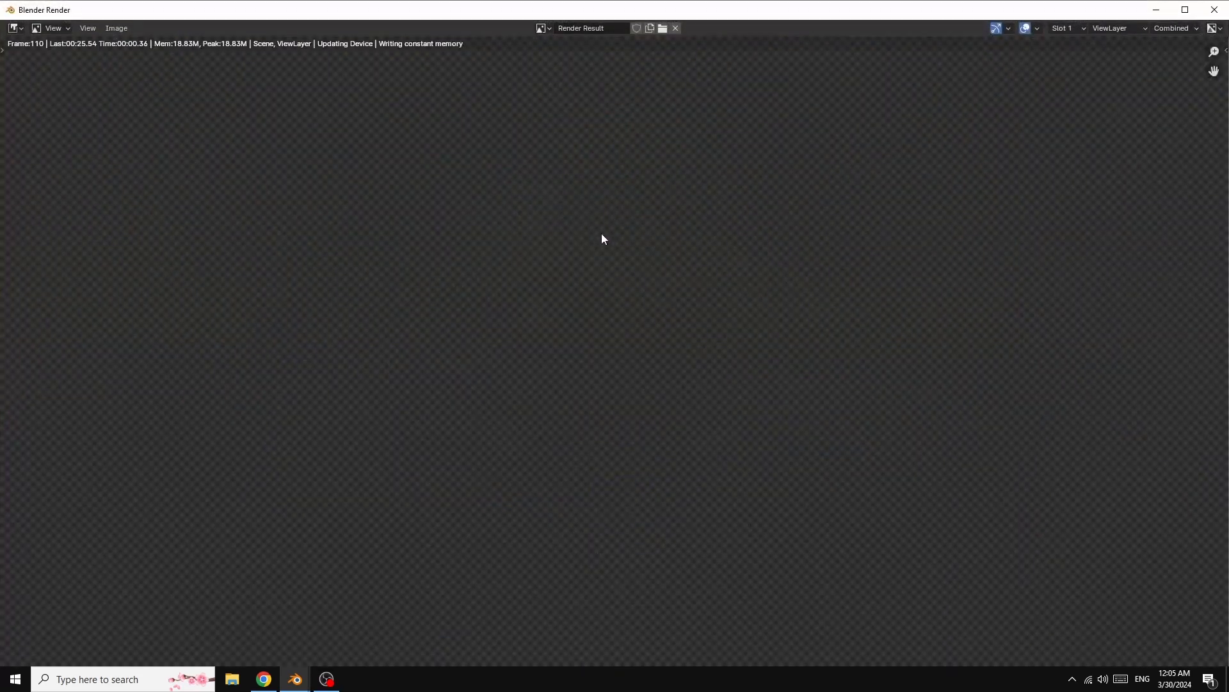
scroll(853, 282, "down", 4)
scroll(853, 284, "up", 4)
scroll(855, 284, "down", 2)
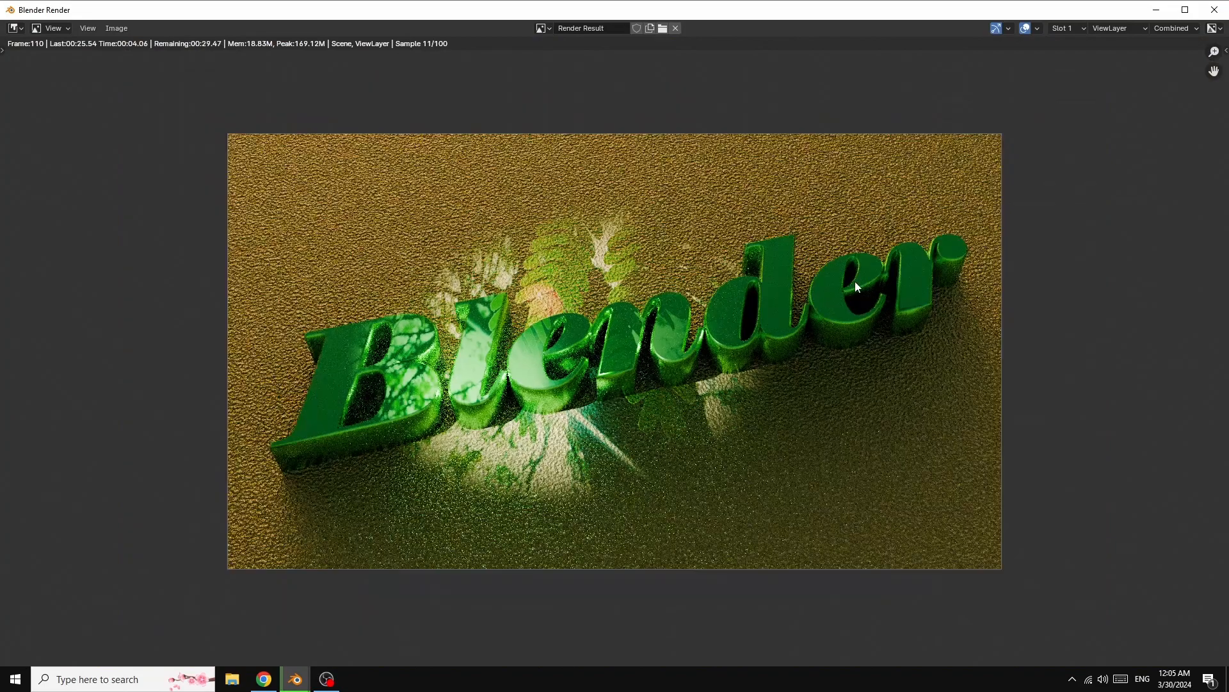